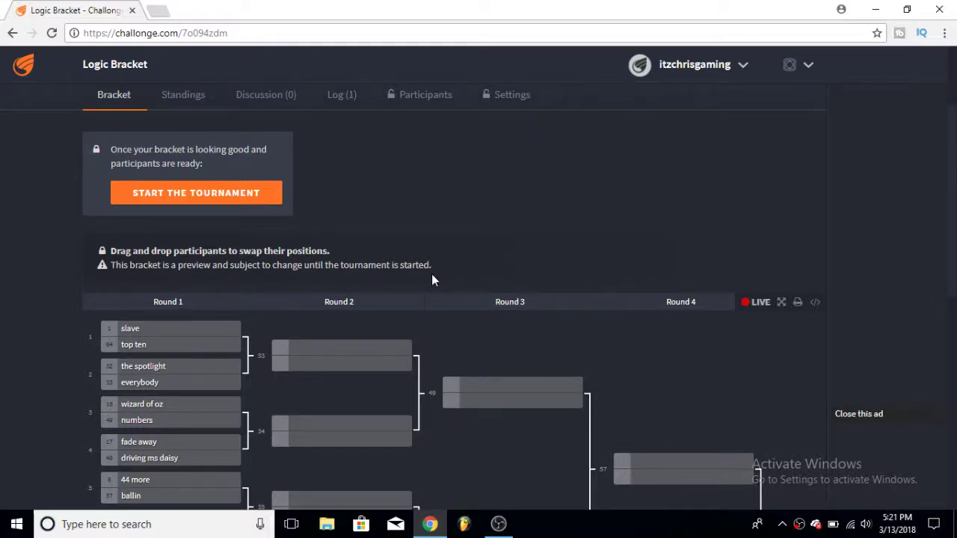
# Look through the Logic Bracket preview from the first to the last Round 1 pairing
pyautogui.scroll(-15, 432, 279)
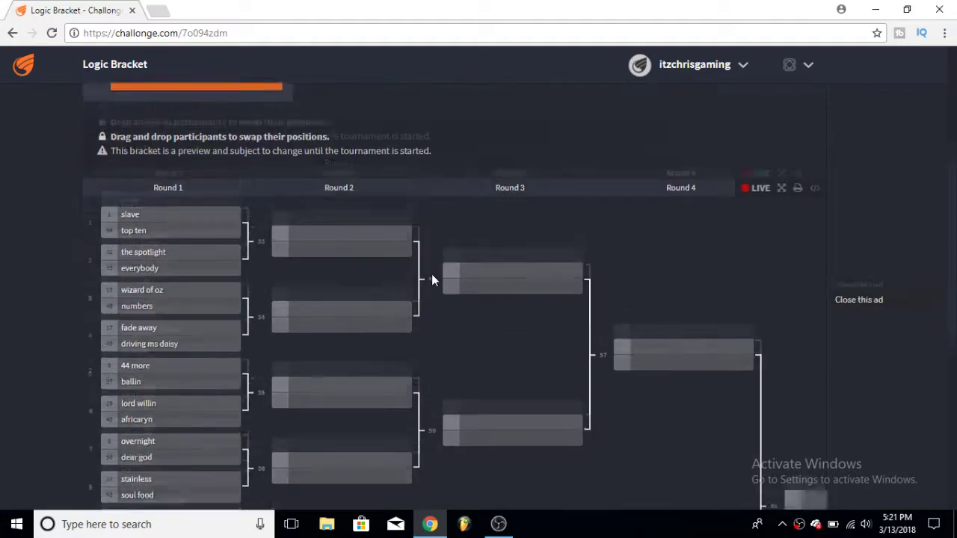
pyautogui.scroll(-5, 432, 276)
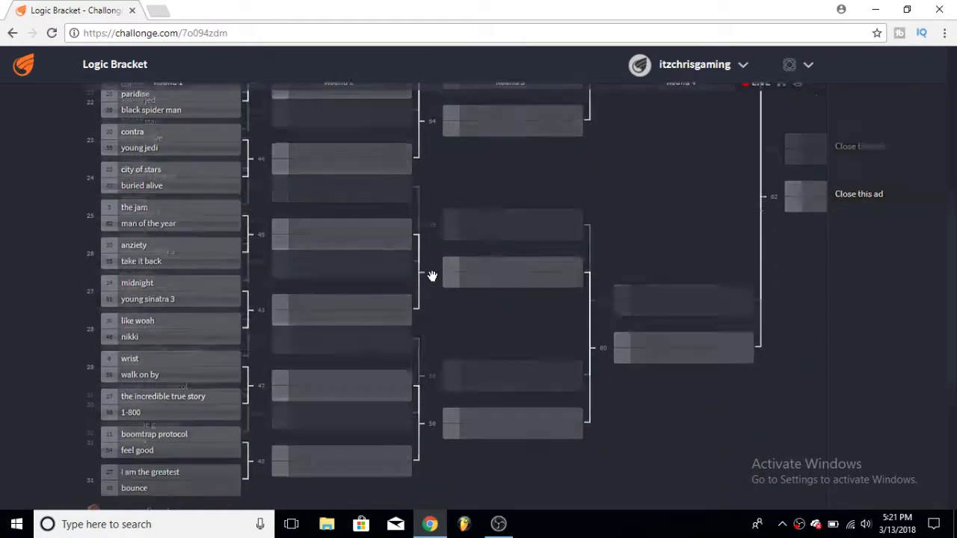
pyautogui.scroll(20, 432, 276)
pyautogui.scroll(5, 432, 276)
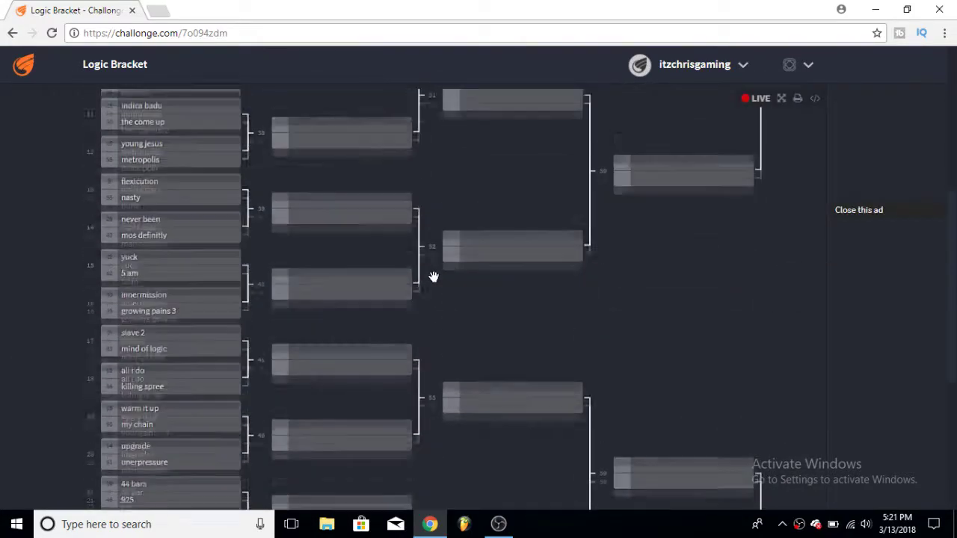
pyautogui.scroll(2, 291, 270)
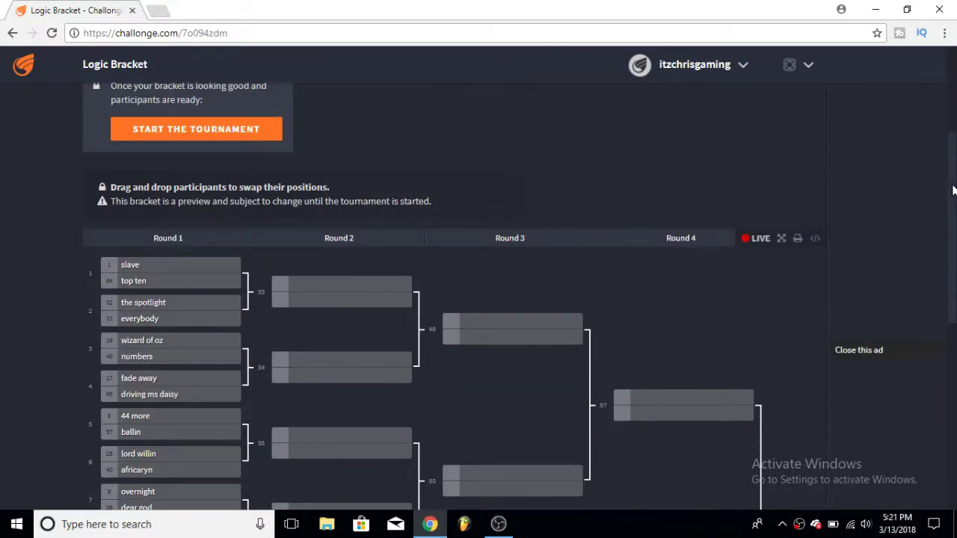
pyautogui.moveTo(952, 190); pyautogui.dragTo(953, 164)
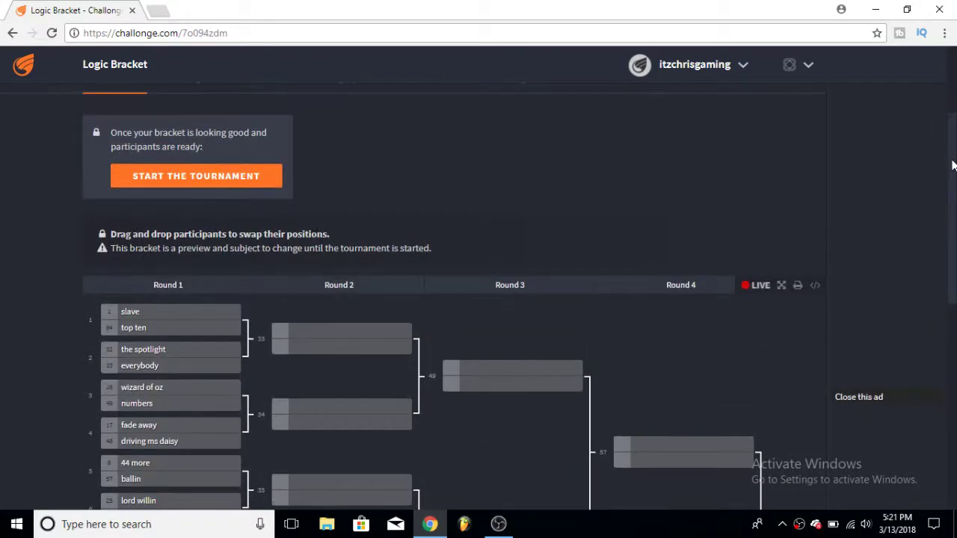
pyautogui.scroll(2, 953, 164)
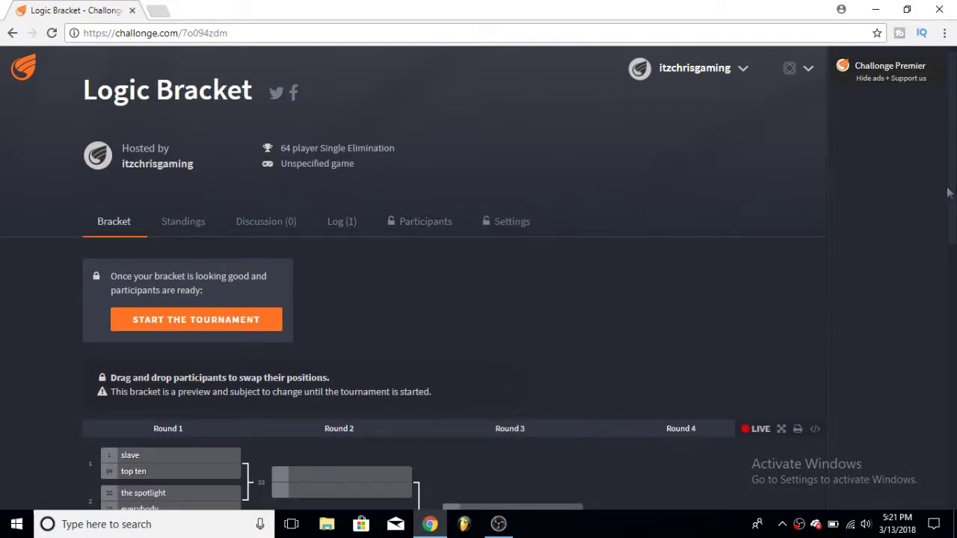
# Start the 64-player Logic Bracket tournament
pyautogui.scroll(-3, 956, 174)
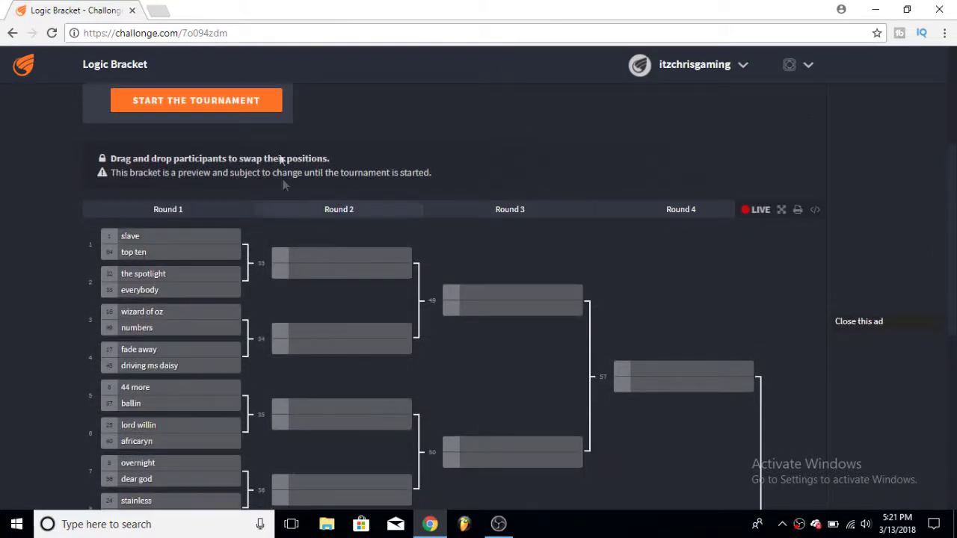
pyautogui.click(261, 105)
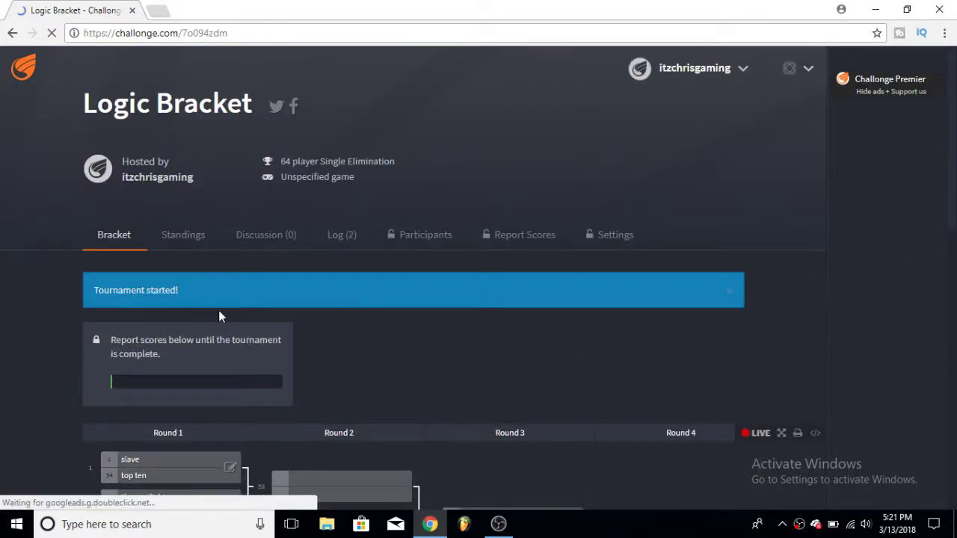
# Report the Round 1 match between slave and top ten with score 1 for top ten as the winner
pyautogui.scroll(-1, 226, 315)
pyautogui.click(230, 406)
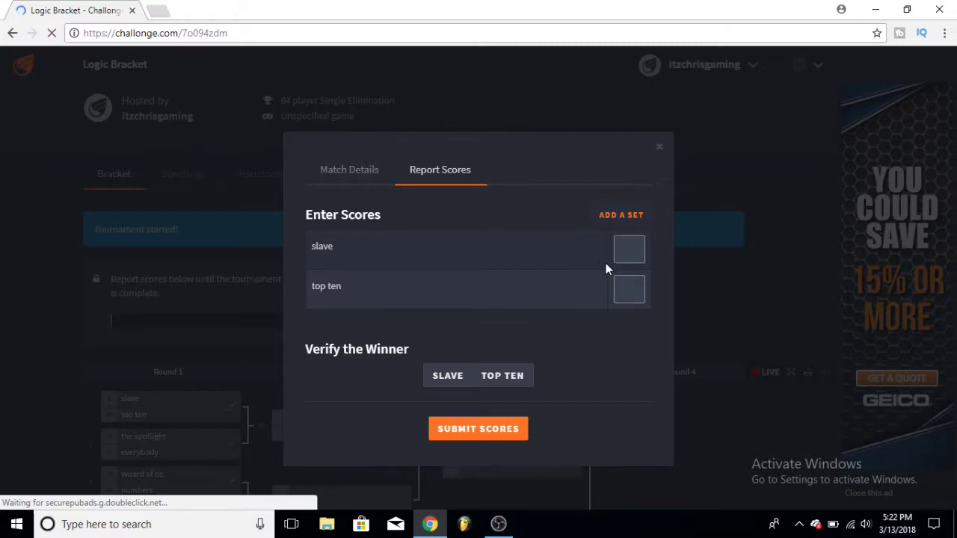
pyautogui.click(637, 293)
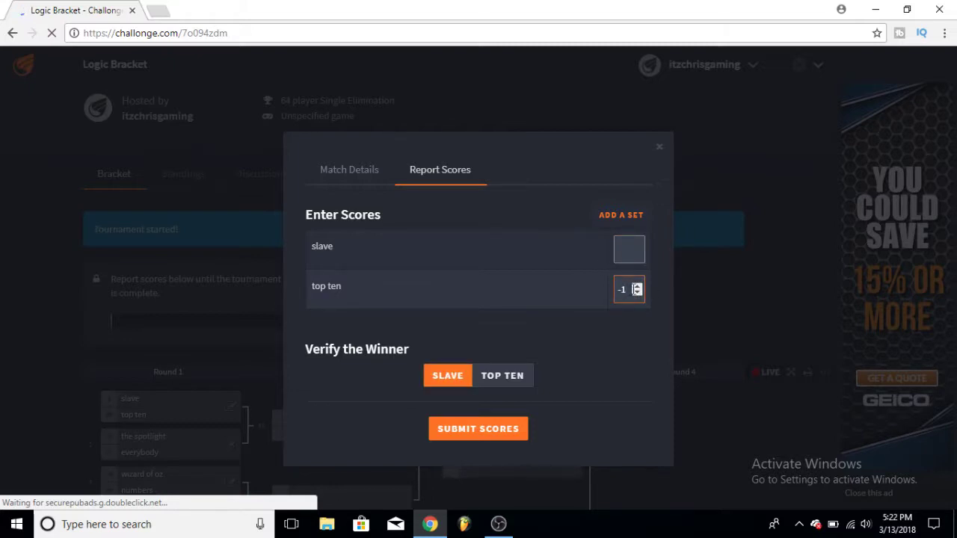
pyautogui.doubleClick(637, 287)
pyautogui.click(524, 383)
pyautogui.click(479, 427)
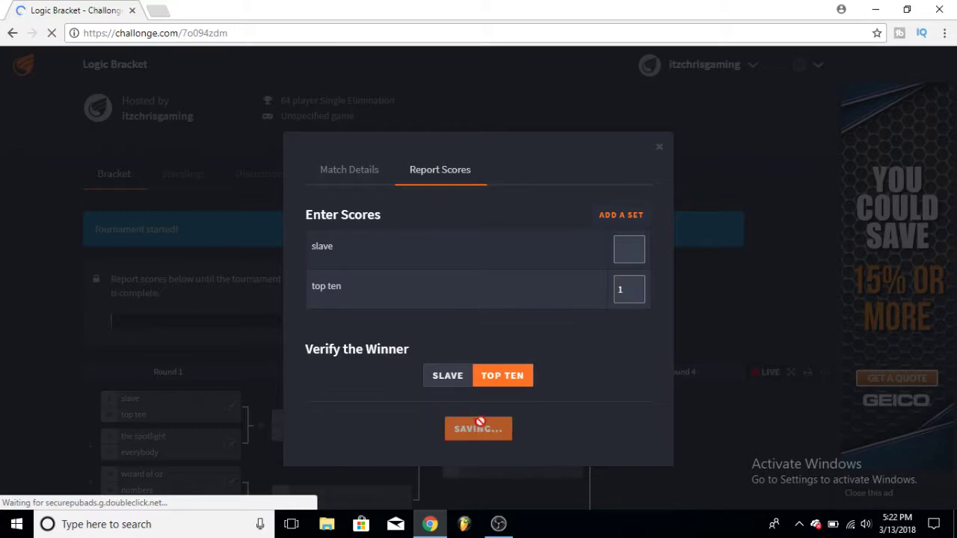
# Report the Round 1 match between wizard of oz and numbers with score 1 for numbers as the winner
pyautogui.scroll(-3, 412, 401)
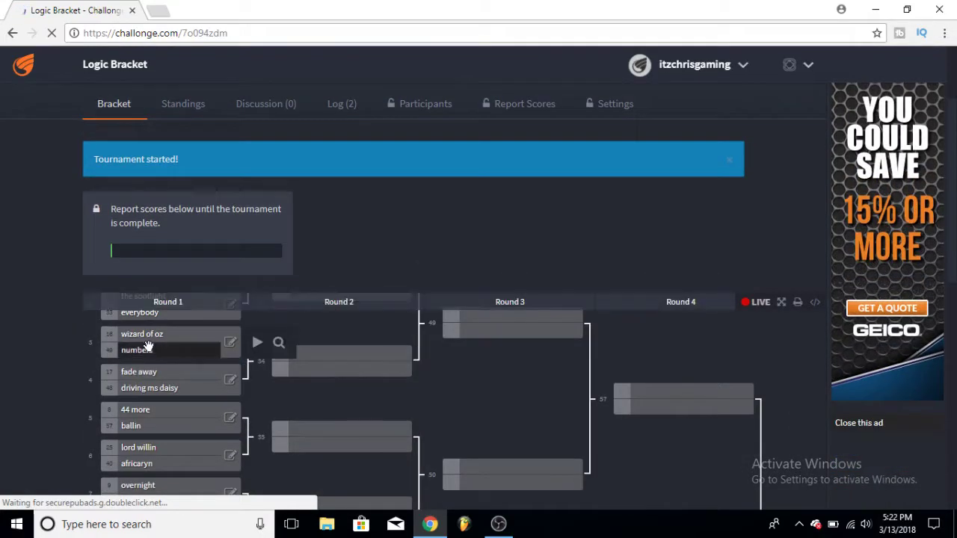
pyautogui.click(229, 343)
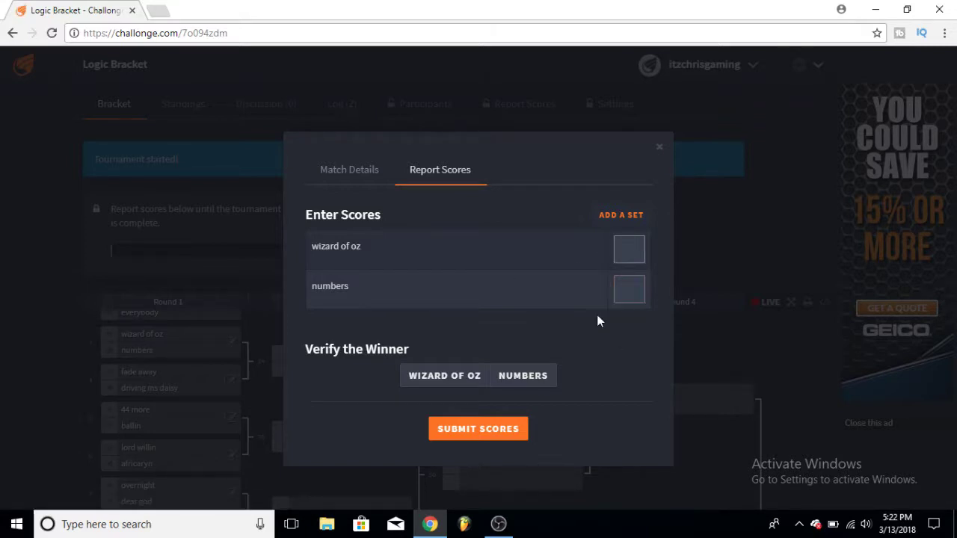
pyautogui.click(539, 376)
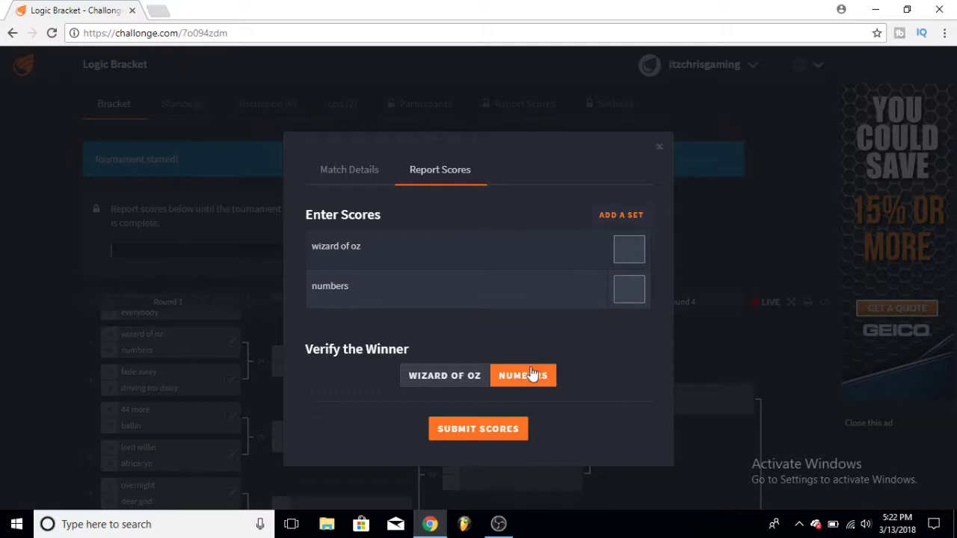
pyautogui.click(495, 443)
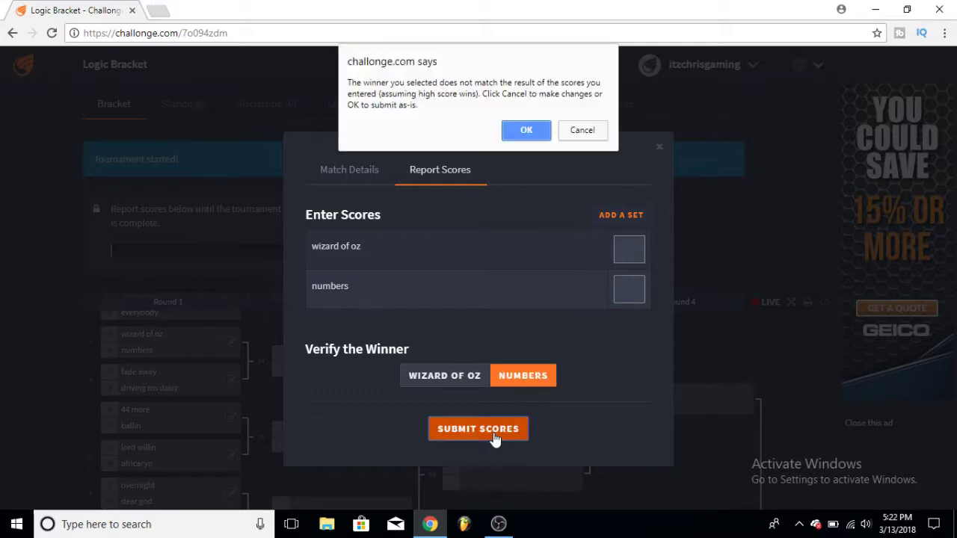
pyautogui.click(541, 129)
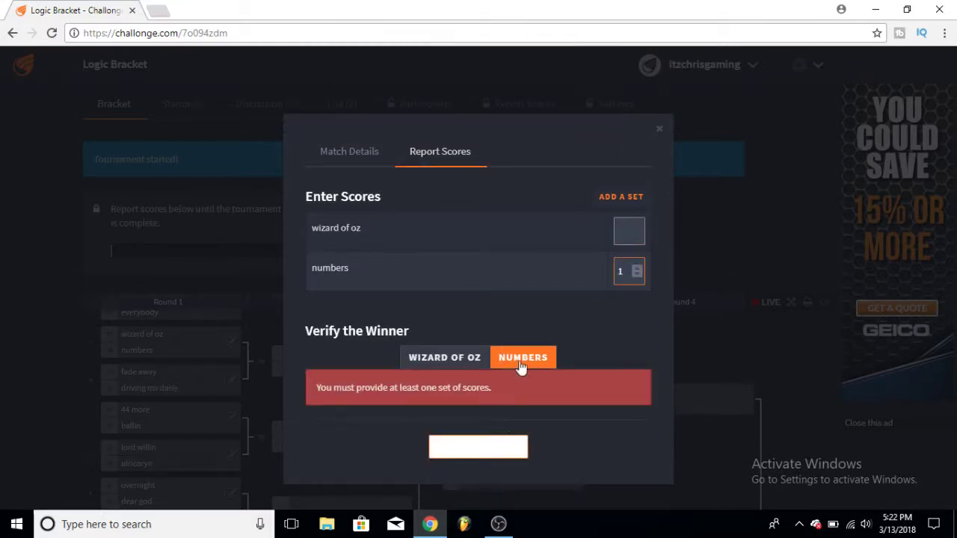
pyautogui.click(479, 450)
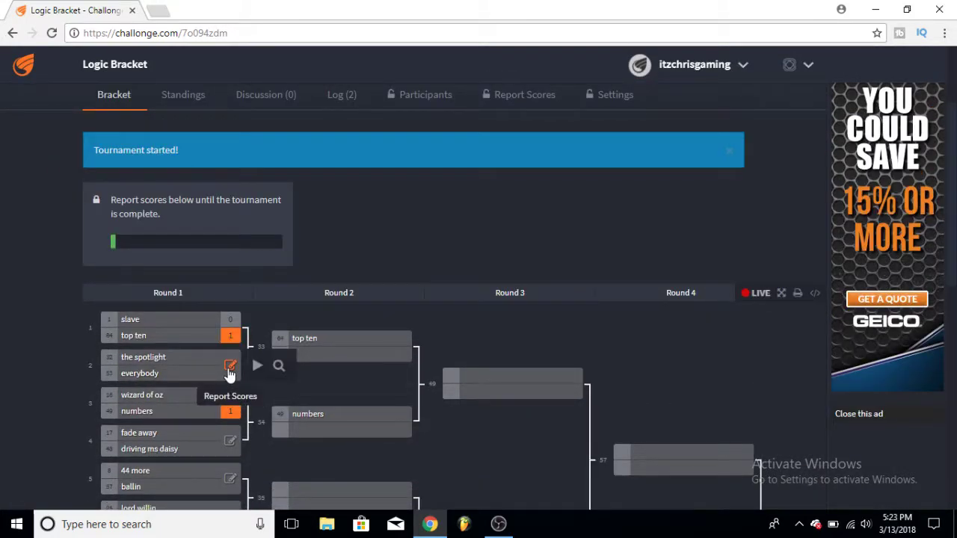
# Report the Round 1 match between the spotlight and everybody with score 1 for the spotlight as the winner
pyautogui.click(230, 368)
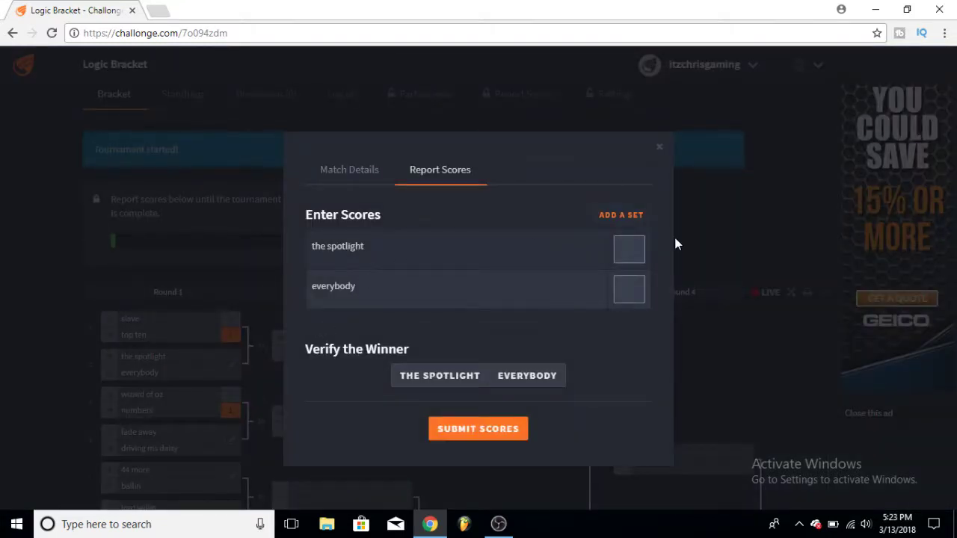
pyautogui.click(637, 248)
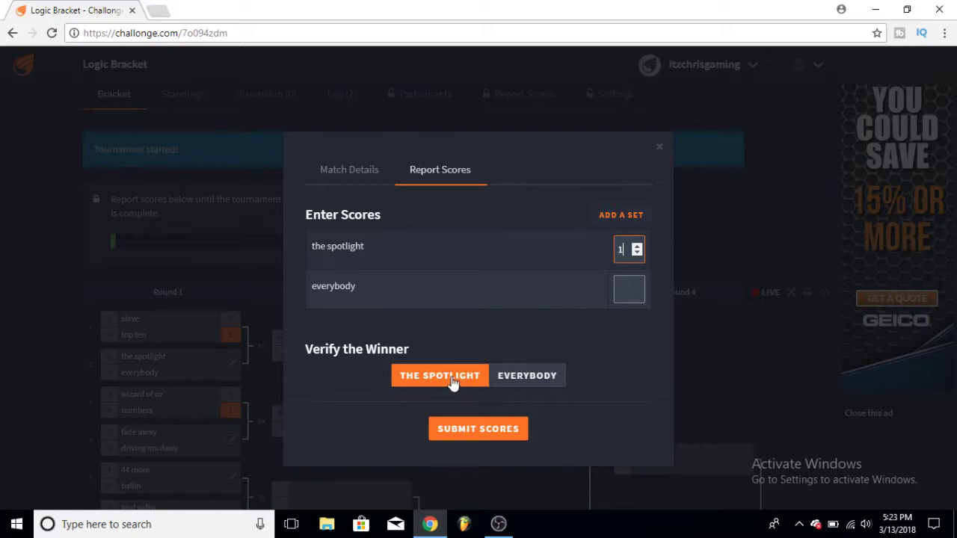
pyautogui.click(472, 432)
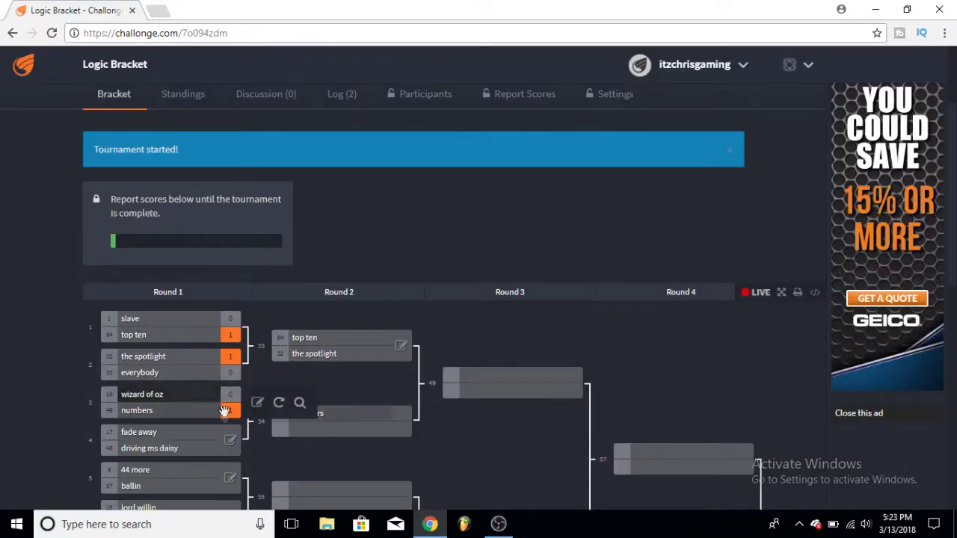
# Report the Round 1 match between fade away and driving ms daisy with score 1 for driving ms daisy as the winner
pyautogui.scroll(-2, 222, 428)
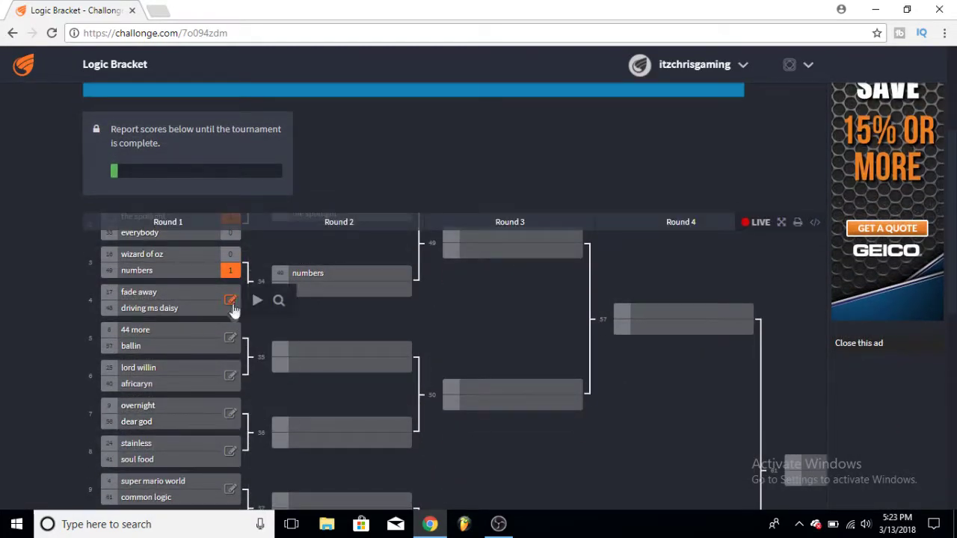
pyautogui.click(230, 301)
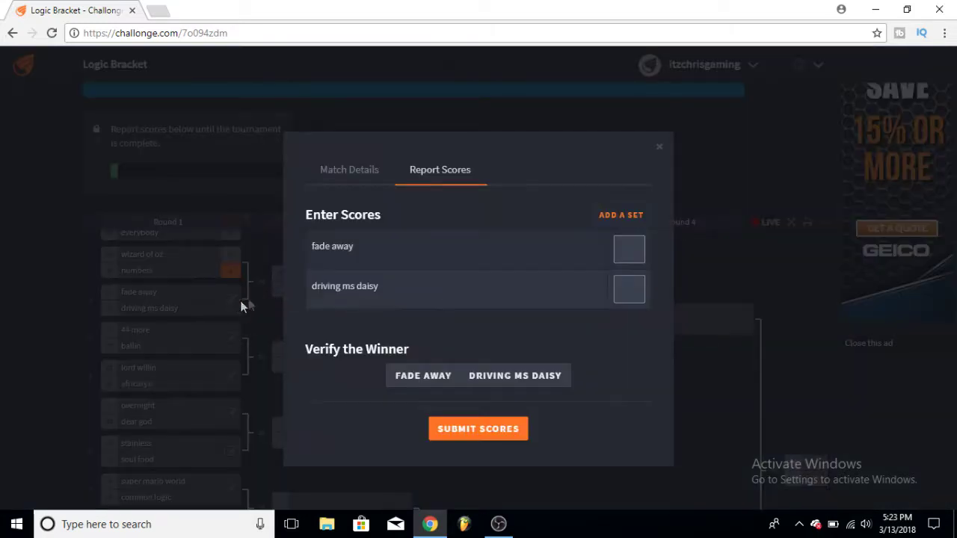
pyautogui.click(636, 288)
pyautogui.click(481, 427)
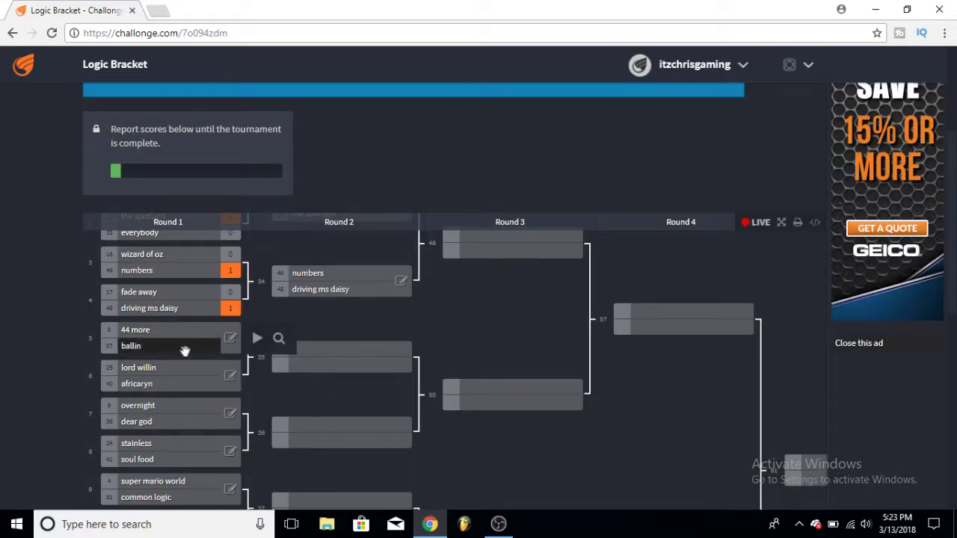
# Report the Round 1 match between 44 more and ballin with score 1 for 44 more as the winner
pyautogui.click(231, 339)
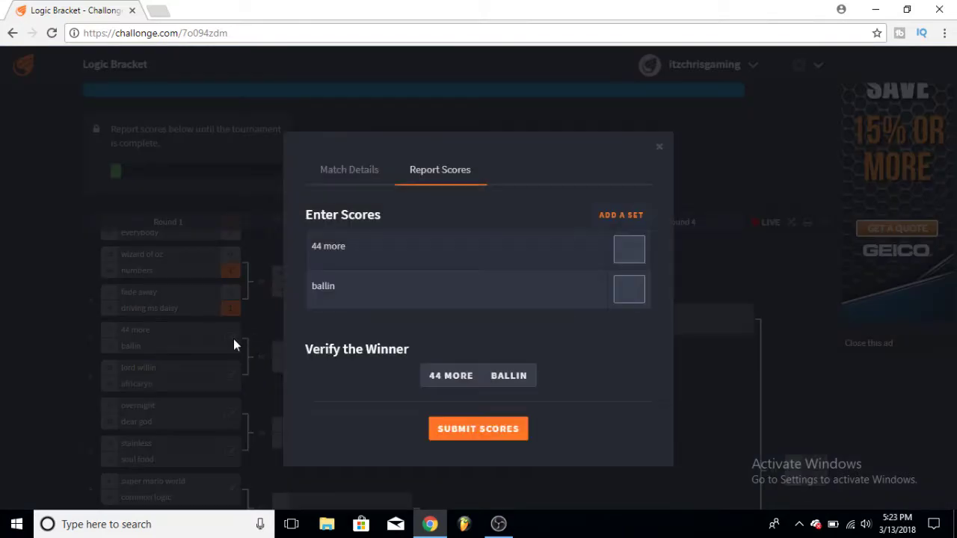
pyautogui.click(635, 249)
pyautogui.click(445, 374)
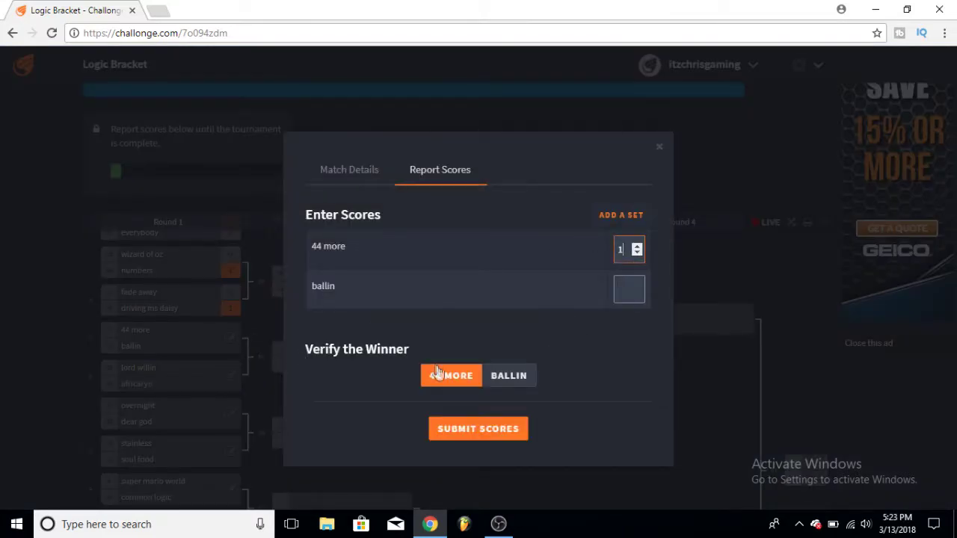
pyautogui.click(474, 429)
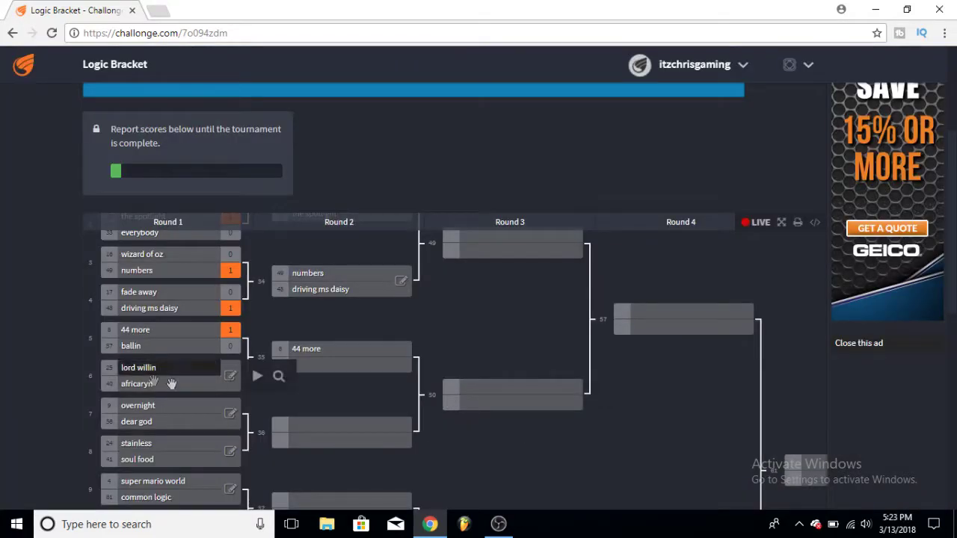
pyautogui.click(231, 378)
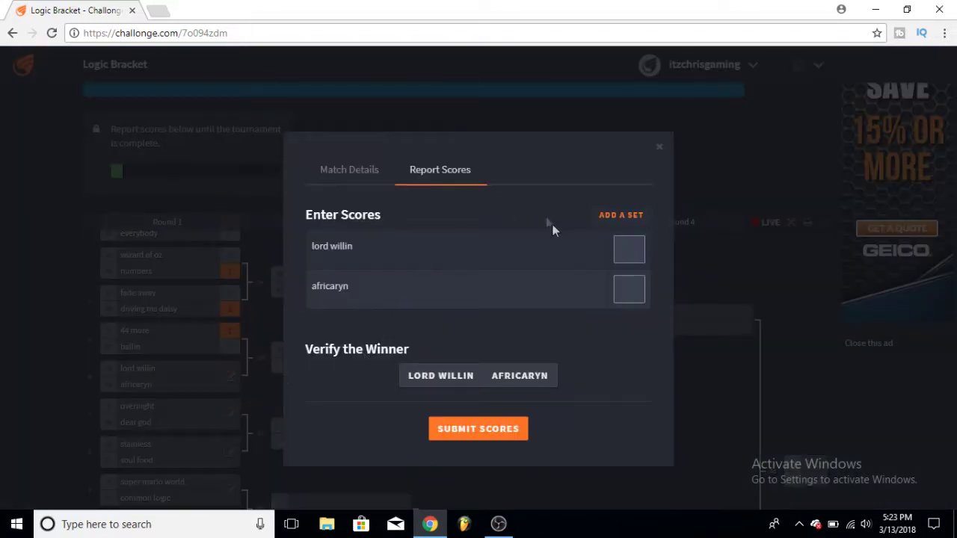
pyautogui.click(637, 249)
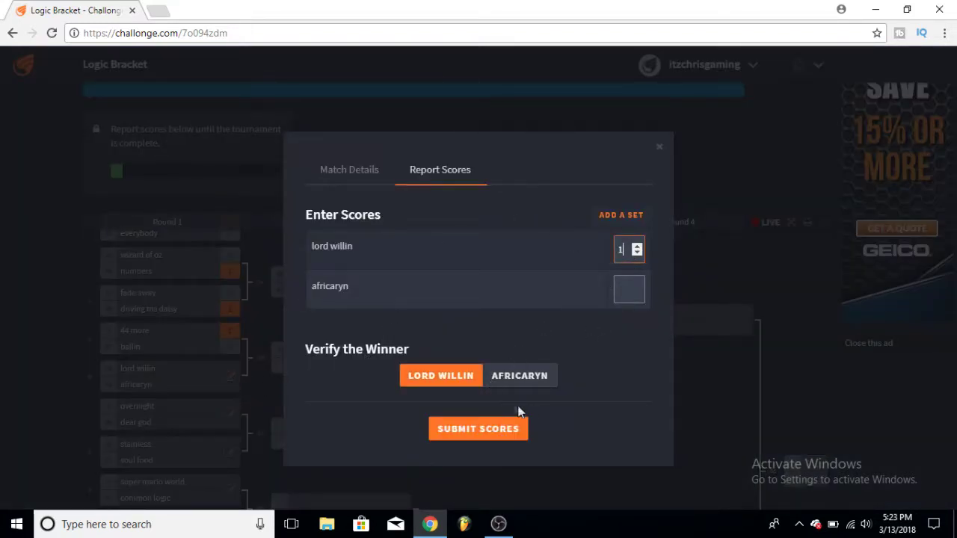
pyautogui.click(508, 428)
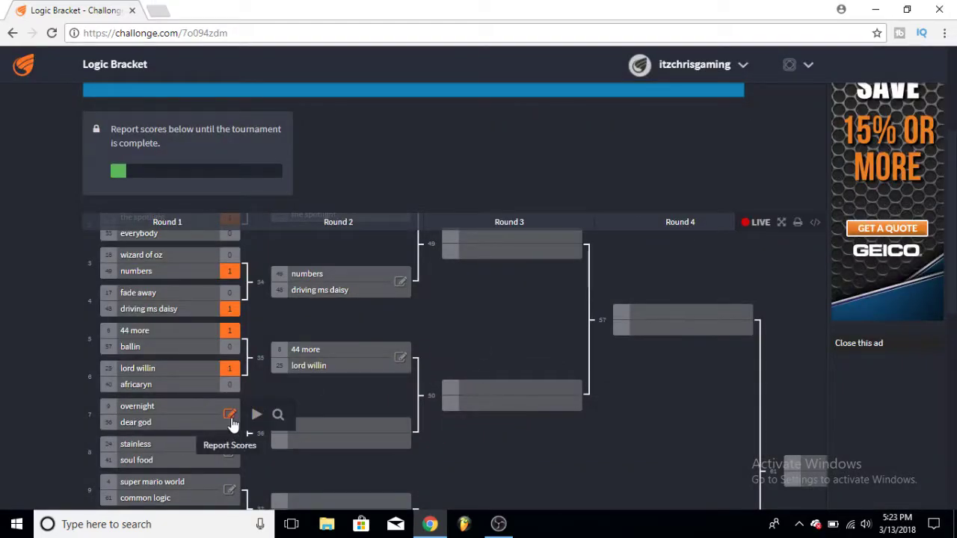
# Report the Round 1 match between overnight and dear god with score 1 for dear god as the winner
pyautogui.click(230, 416)
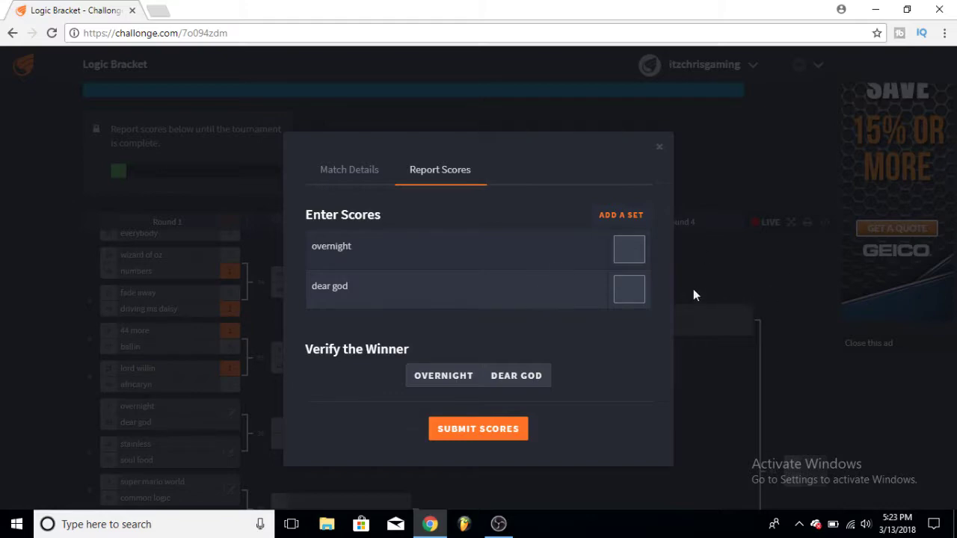
pyautogui.write('1')
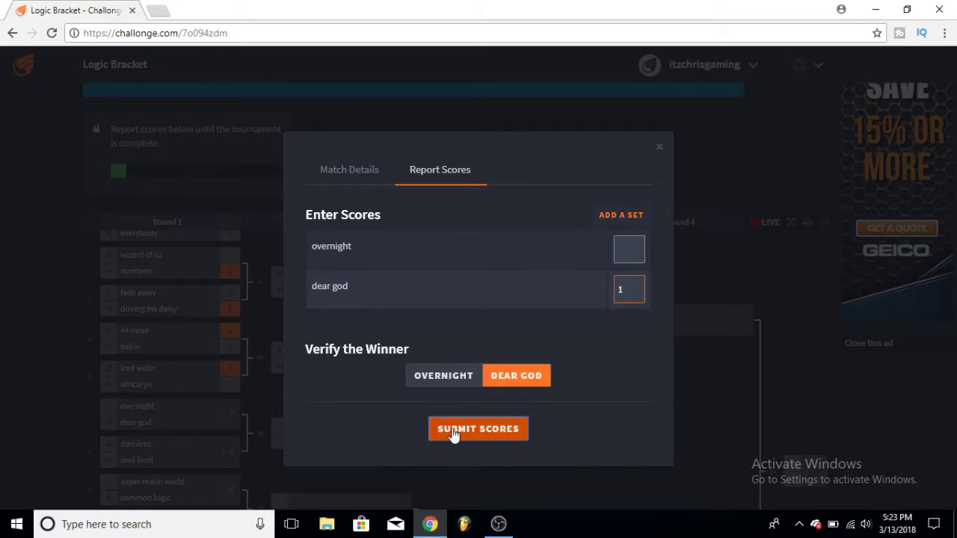
pyautogui.click(453, 432)
# Report the Round 1 match between stainless and soul food with score 1 for soul food as the winner
pyautogui.scroll(-2, 191, 421)
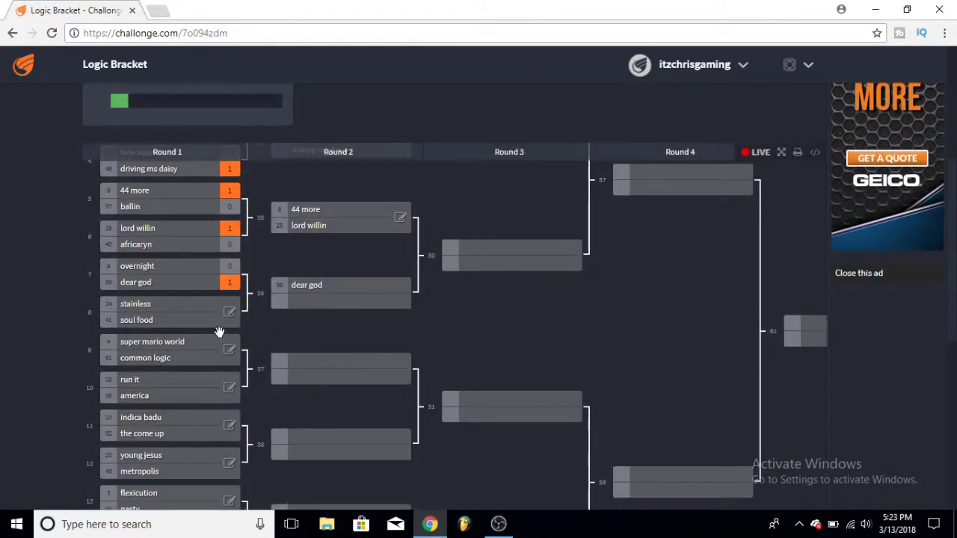
pyautogui.click(230, 314)
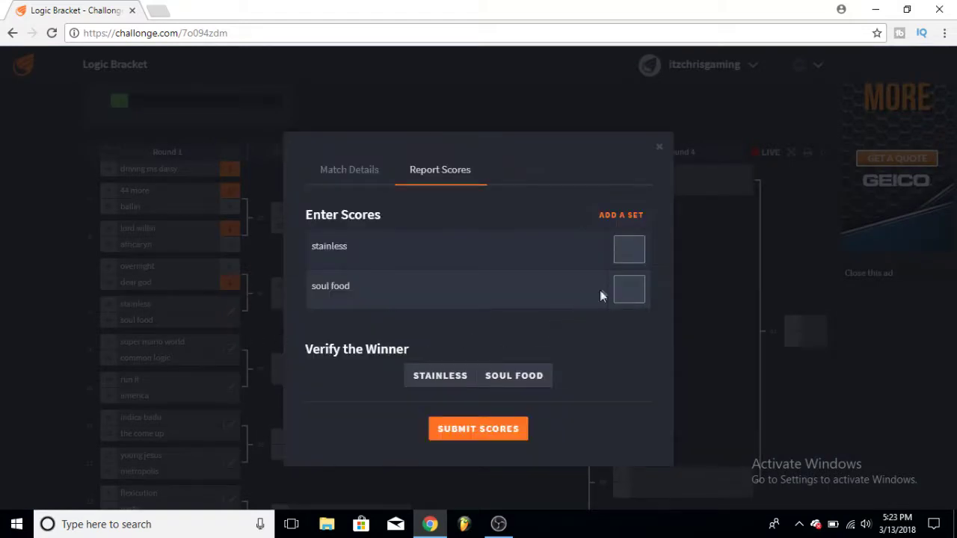
pyautogui.click(626, 288)
pyautogui.click(635, 286)
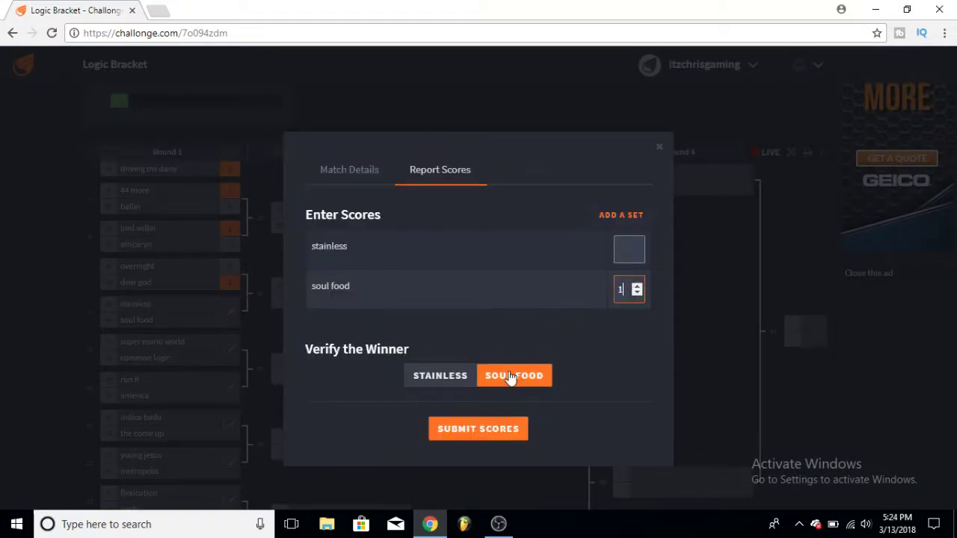
pyautogui.click(495, 432)
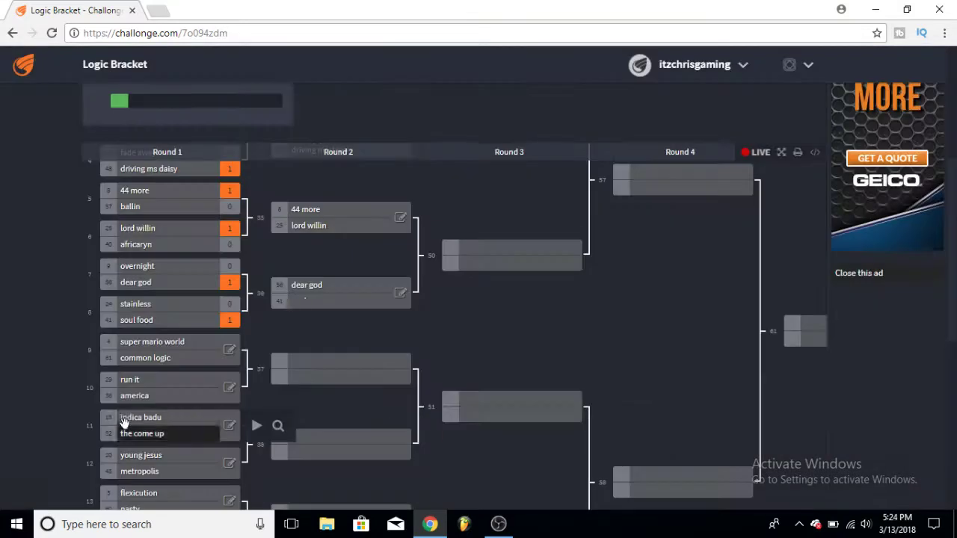
# Report the Round 1 match between super mario world and common logic with score 1 for common logic as the winner
pyautogui.click(231, 351)
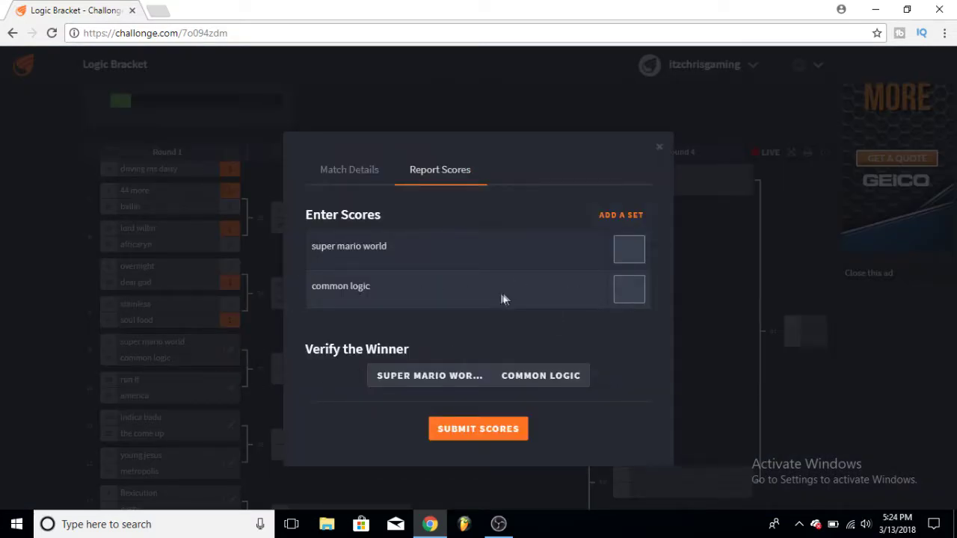
pyautogui.click(634, 286)
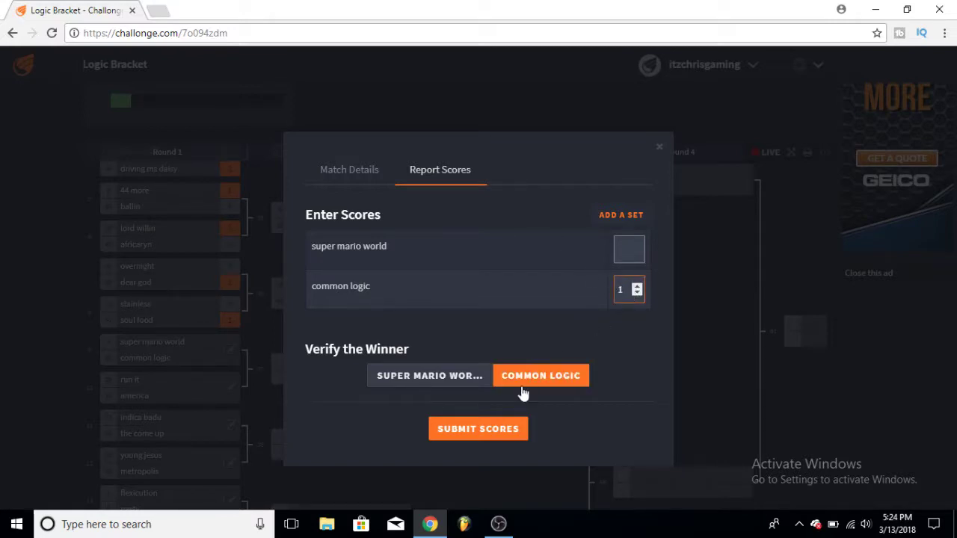
pyautogui.click(492, 426)
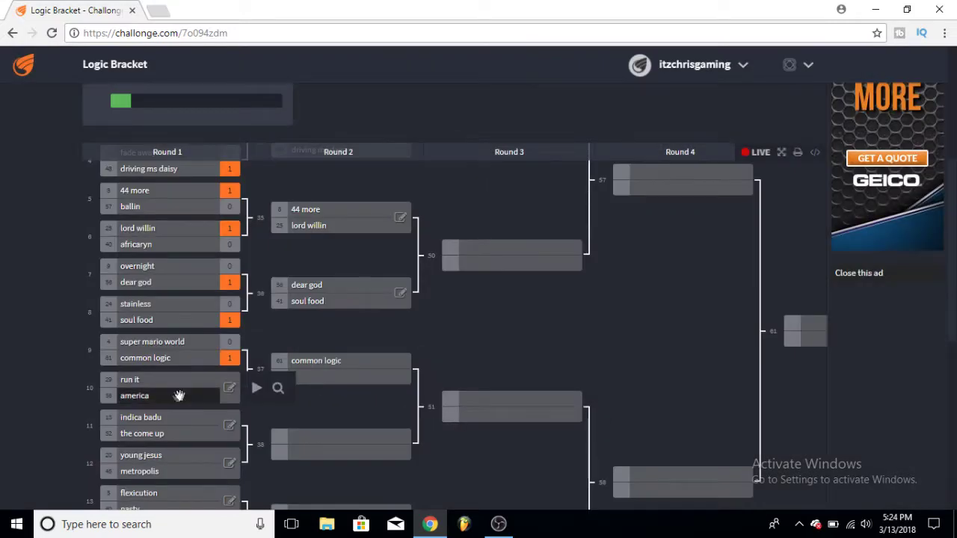
# Report the Round 1 match between run it and america with score 1 for run it as the winner
pyautogui.click(235, 398)
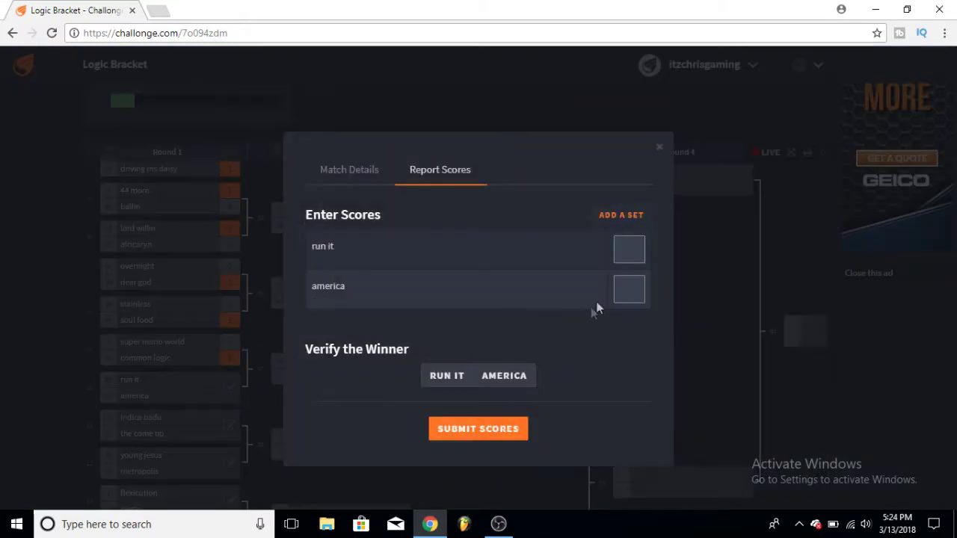
pyautogui.click(637, 249)
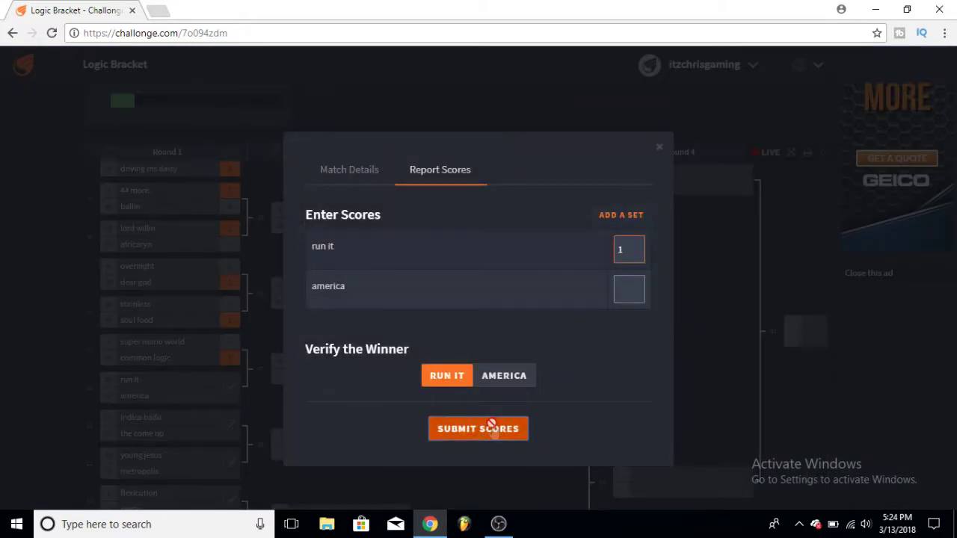
pyautogui.click(495, 427)
# Report the Round 1 match between indica badu and the come up with score 1 for indica badu as the winner
pyautogui.scroll(-2, 174, 405)
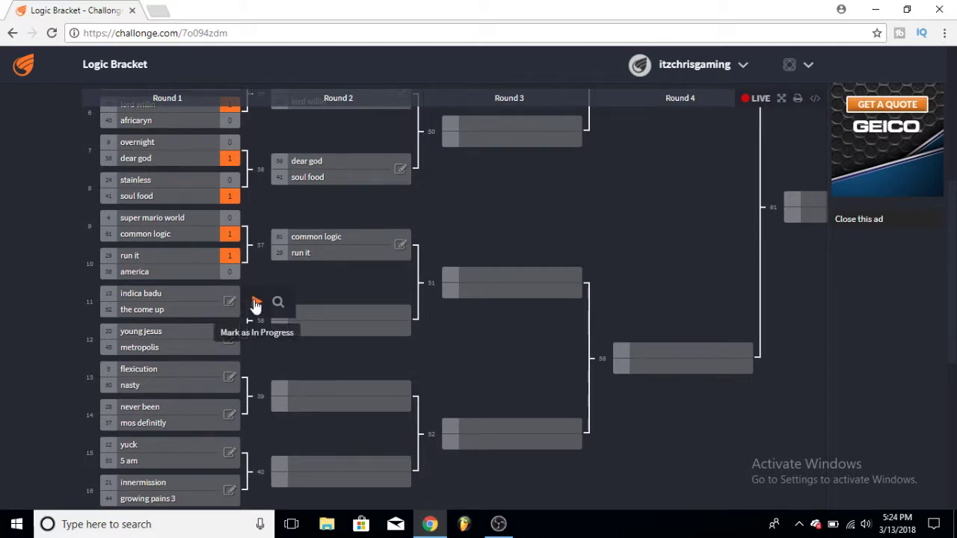
pyautogui.click(230, 307)
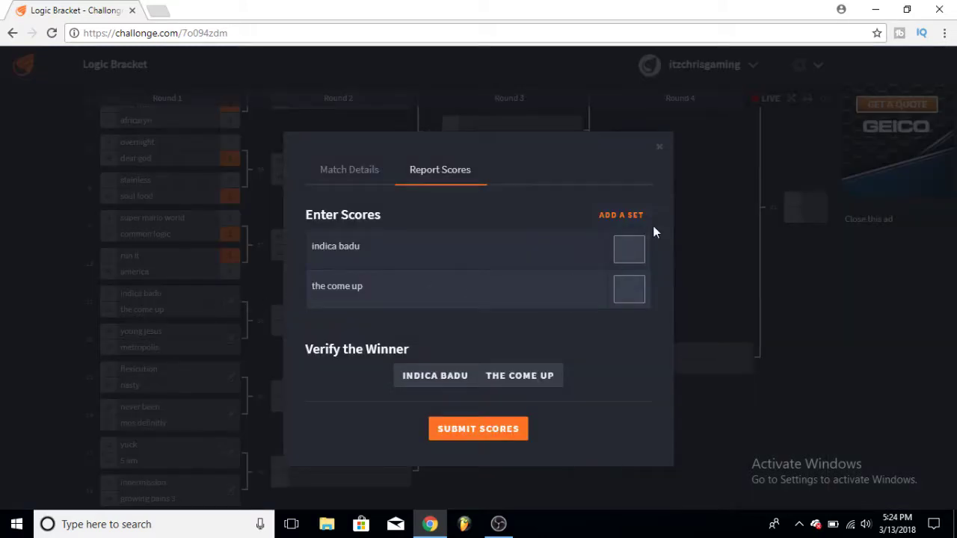
pyautogui.click(494, 426)
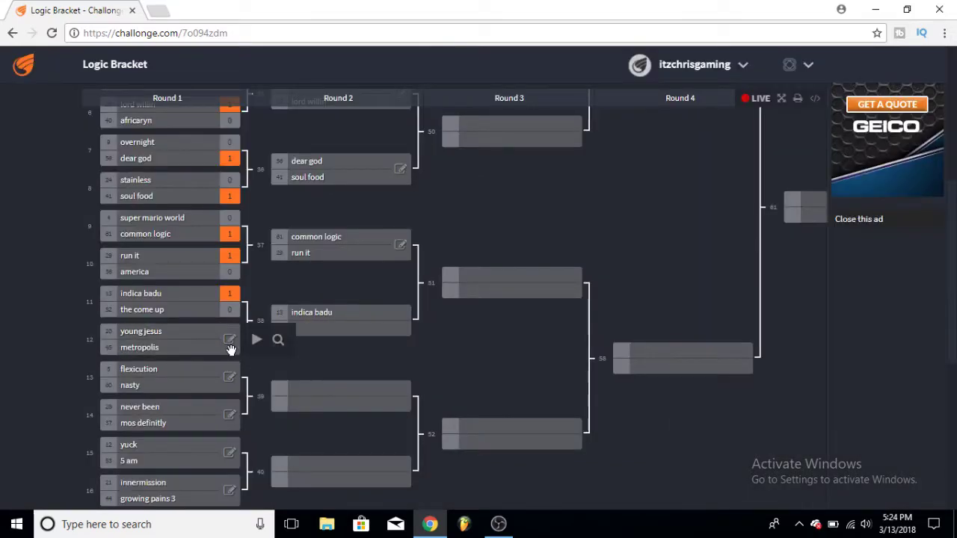
# Report the Round 1 match between young jesus and metropolis with score 1 for metropolis as the winner
pyautogui.click(230, 340)
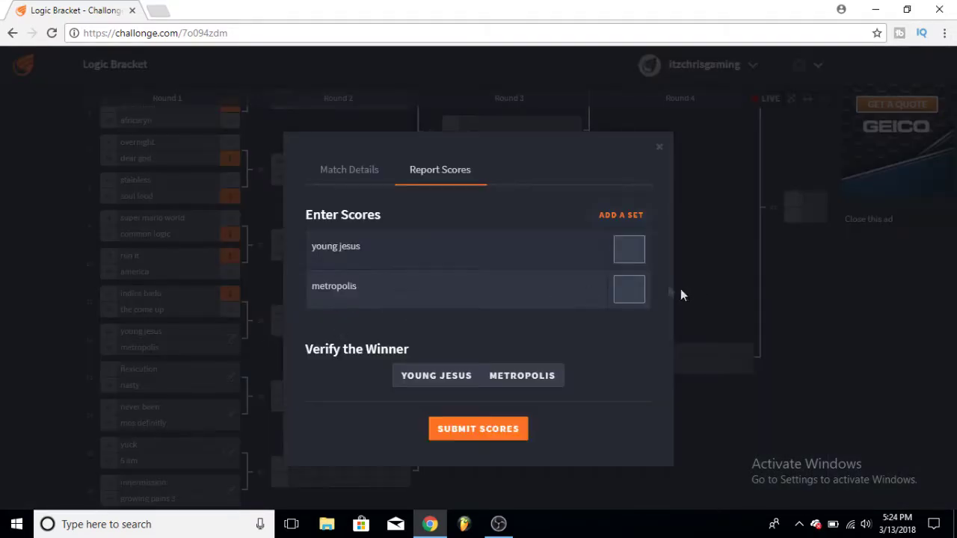
pyautogui.click(637, 287)
pyautogui.click(464, 432)
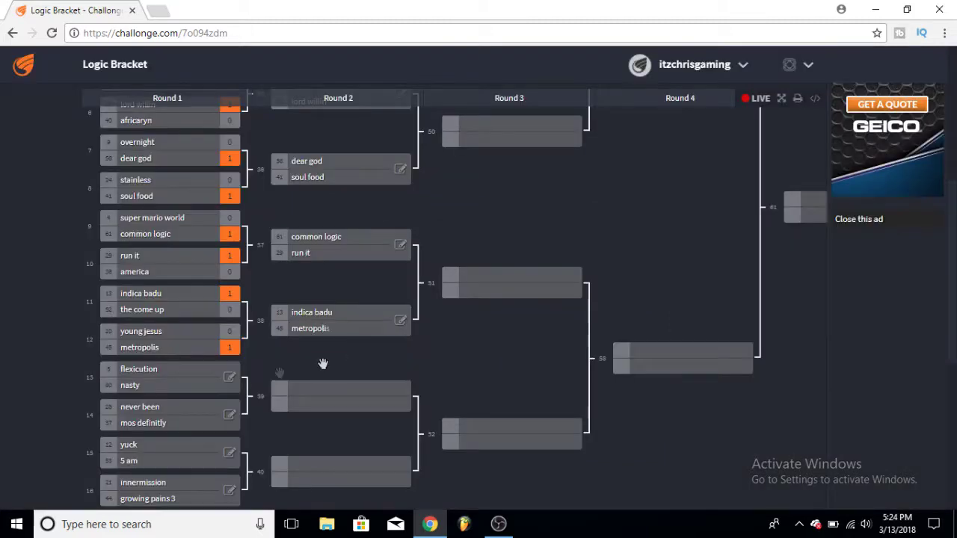
# Report the Round 1 match between flexicution and nasty with score 1 for nasty as the winner
pyautogui.click(231, 380)
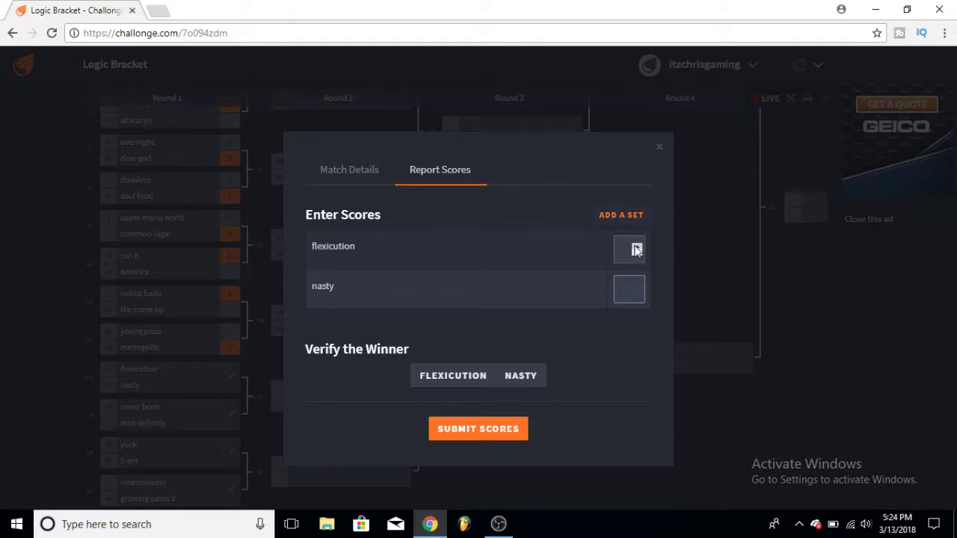
pyautogui.click(638, 285)
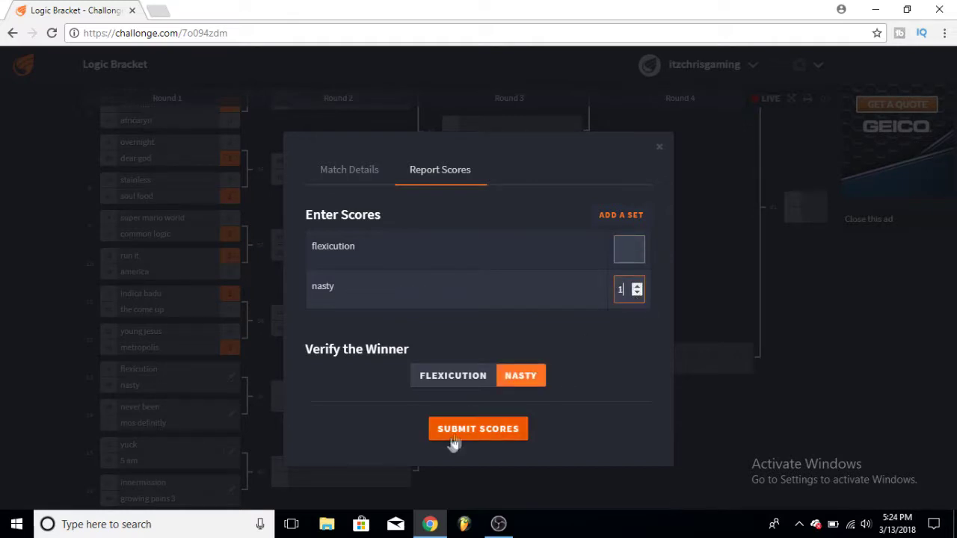
pyautogui.click(490, 428)
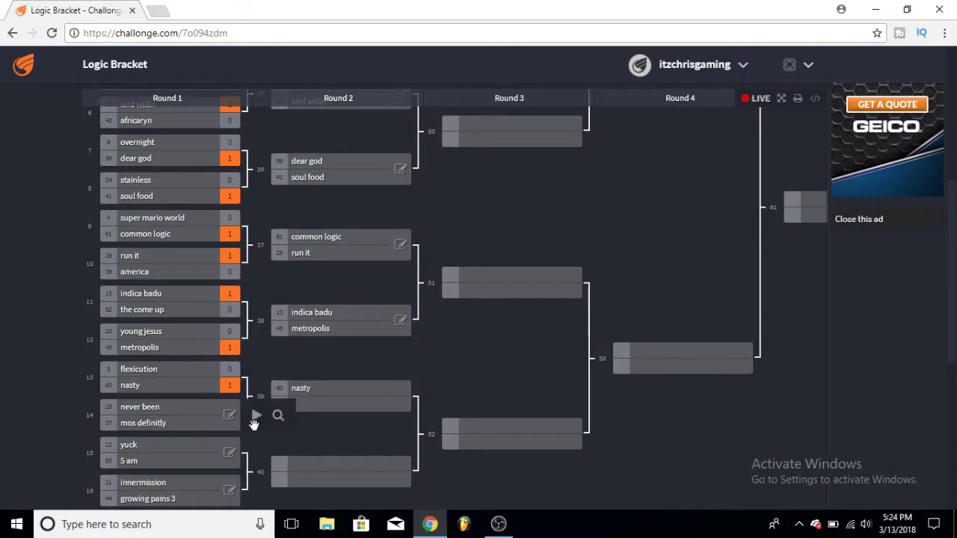
# Report the Round 1 match between never been and mos definitly with score 1 for mos definitly as the winner
pyautogui.click(231, 419)
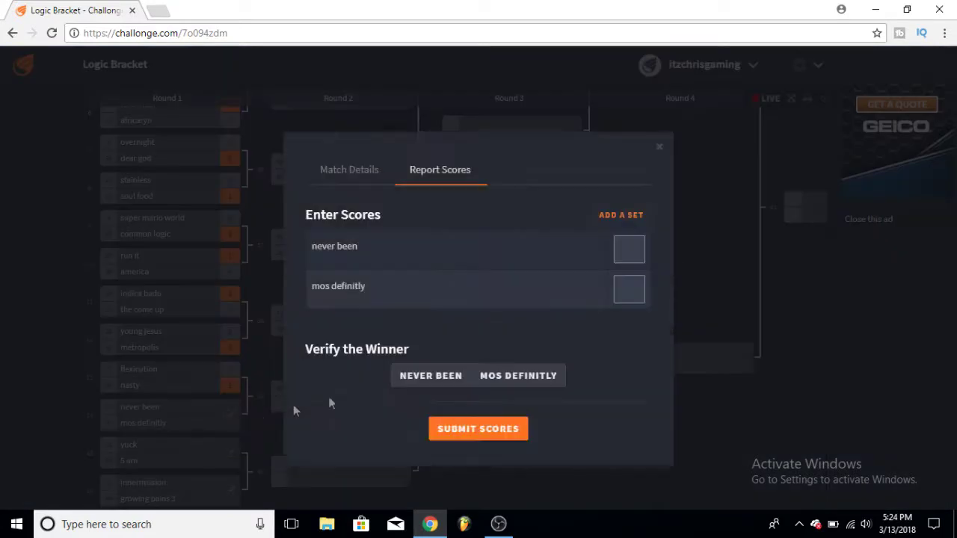
pyautogui.click(637, 289)
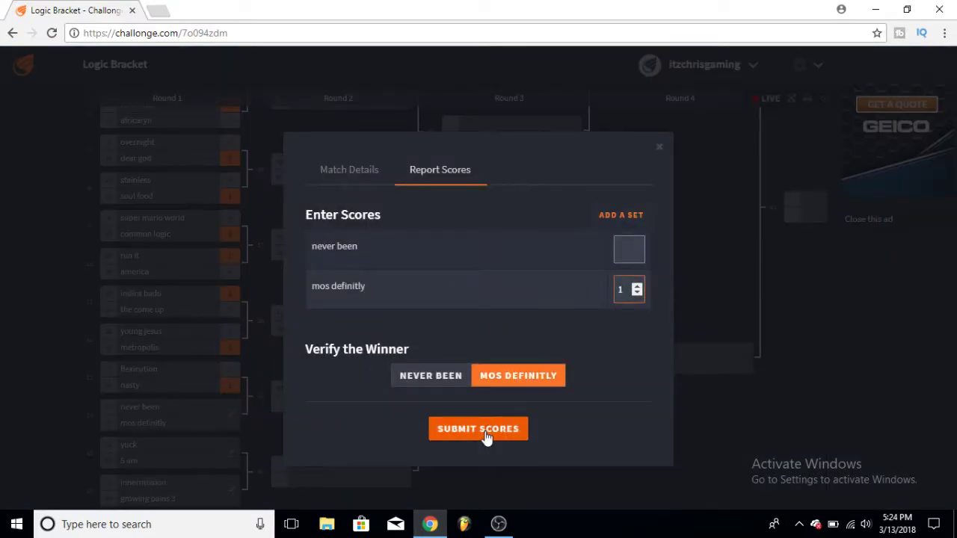
pyautogui.click(485, 432)
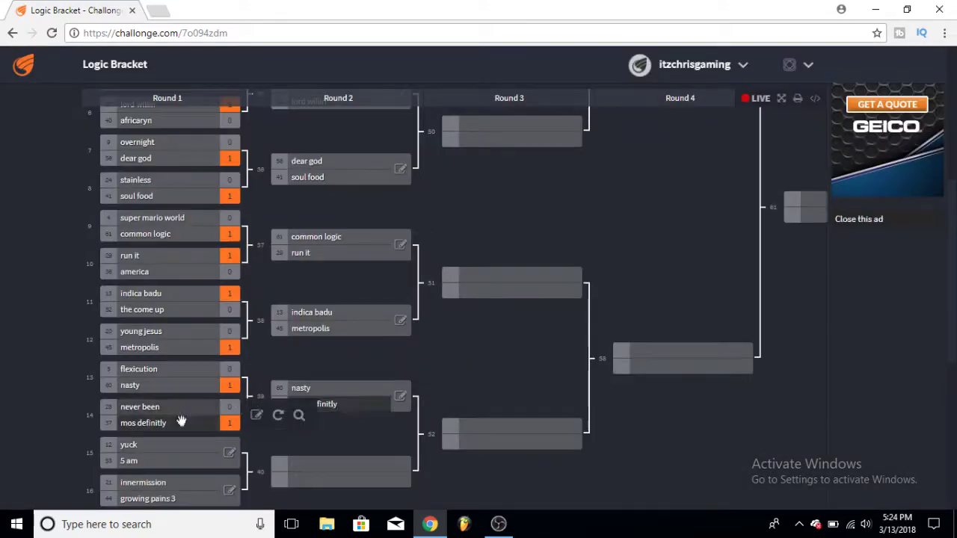
# Report the Round 1 match between yuck and 5 am with score 1 for yuck as the winner
pyautogui.scroll(-1, 182, 421)
pyautogui.click(229, 384)
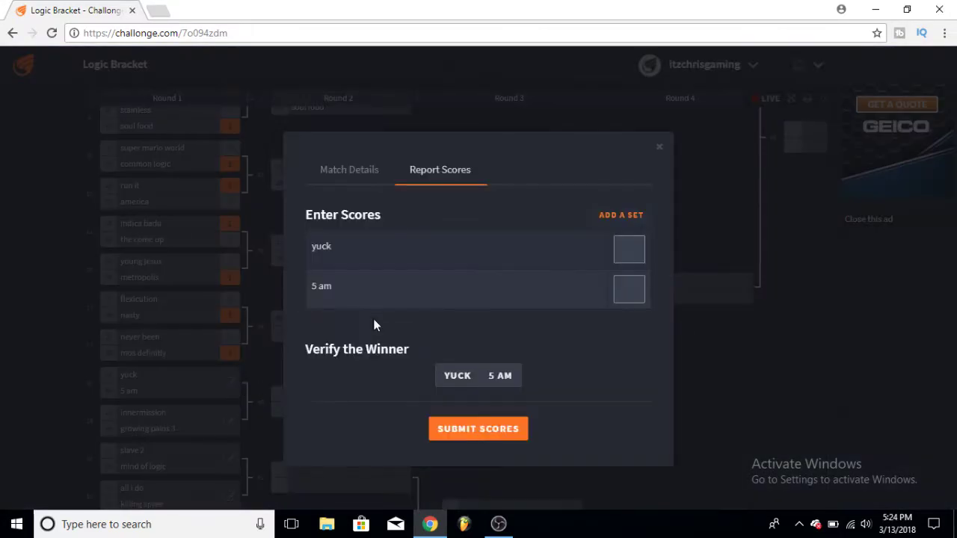
pyautogui.click(635, 247)
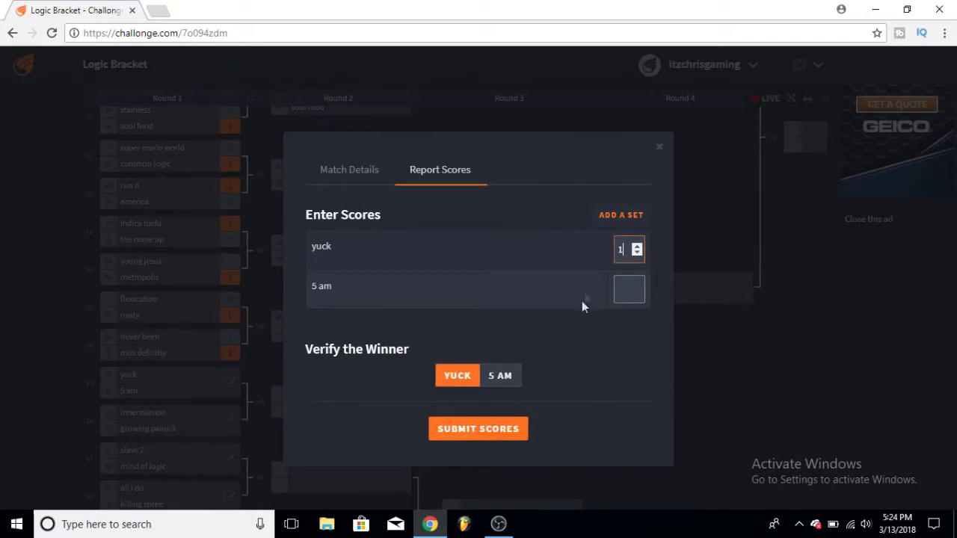
pyautogui.click(511, 432)
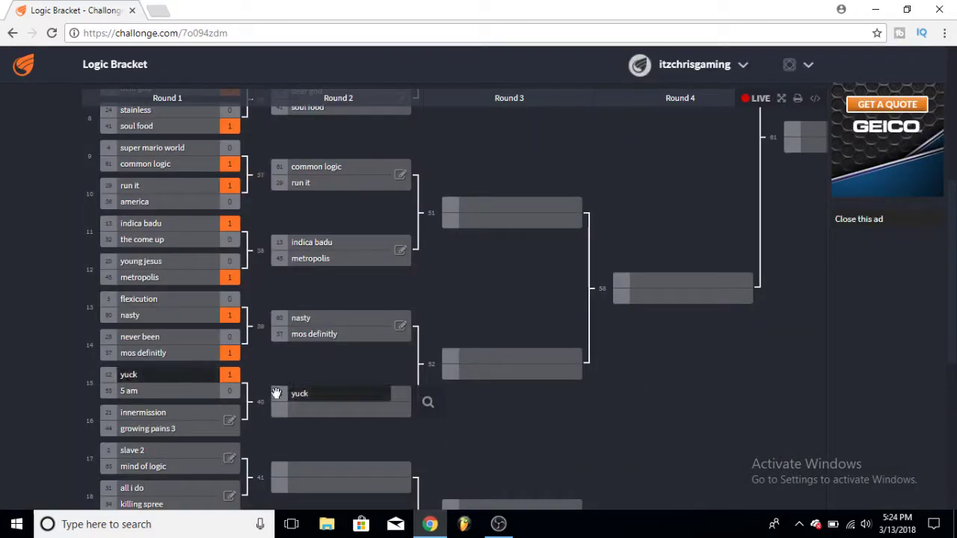
# Report the Round 1 match between innermission and growing pains 3 with score 1 for growing pains 3 as the winner
pyautogui.click(230, 422)
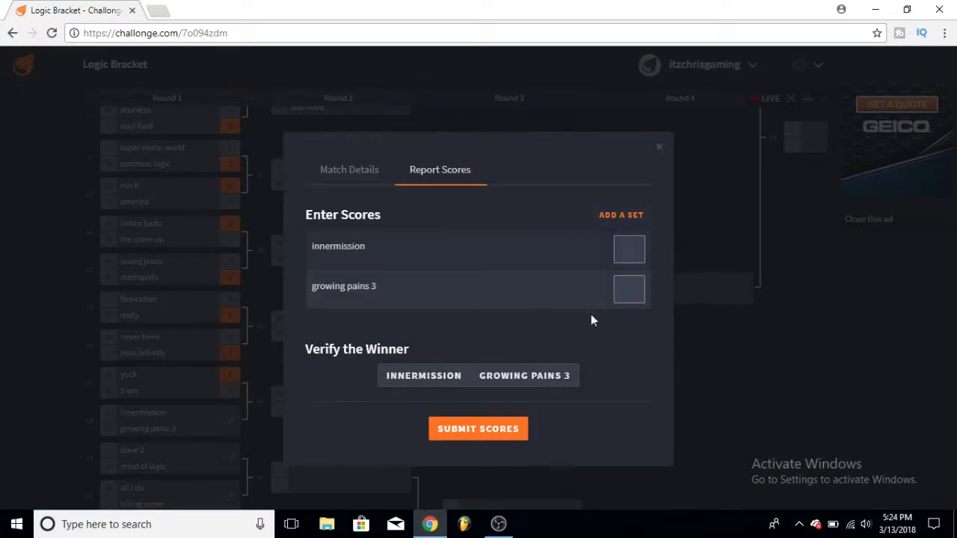
pyautogui.click(637, 288)
pyautogui.click(465, 435)
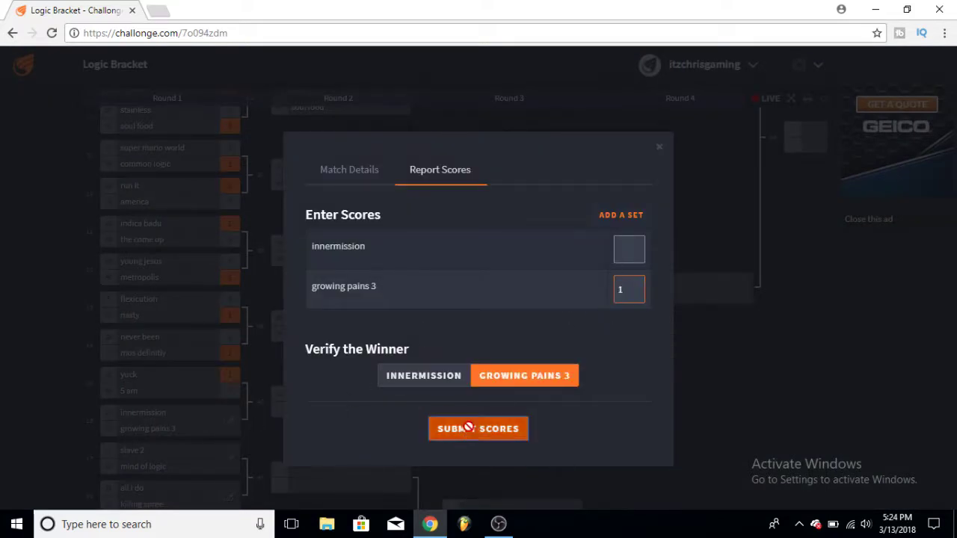
# Report the Round 1 match between slave 2 and mind of logic with score 1 for slave 2 as the winner
pyautogui.scroll(-2, 227, 432)
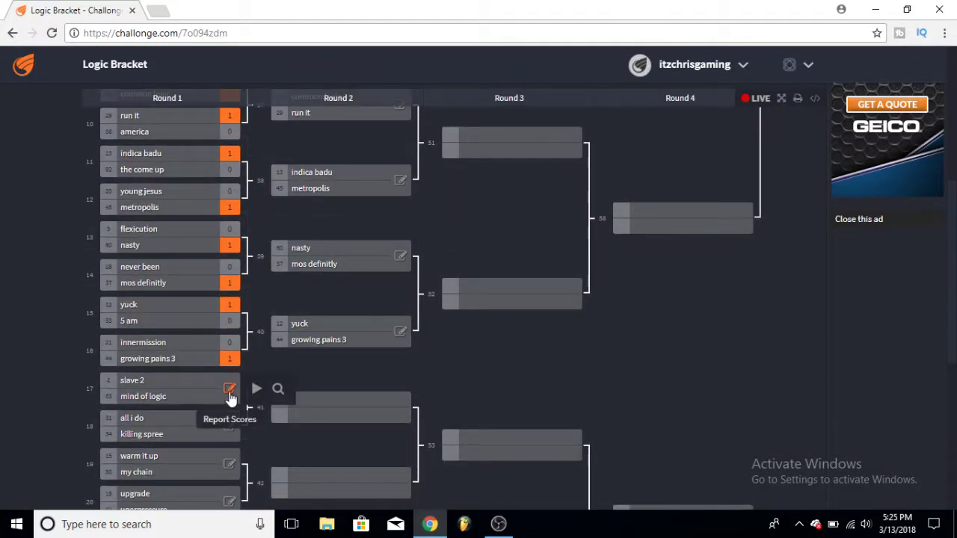
pyautogui.click(230, 388)
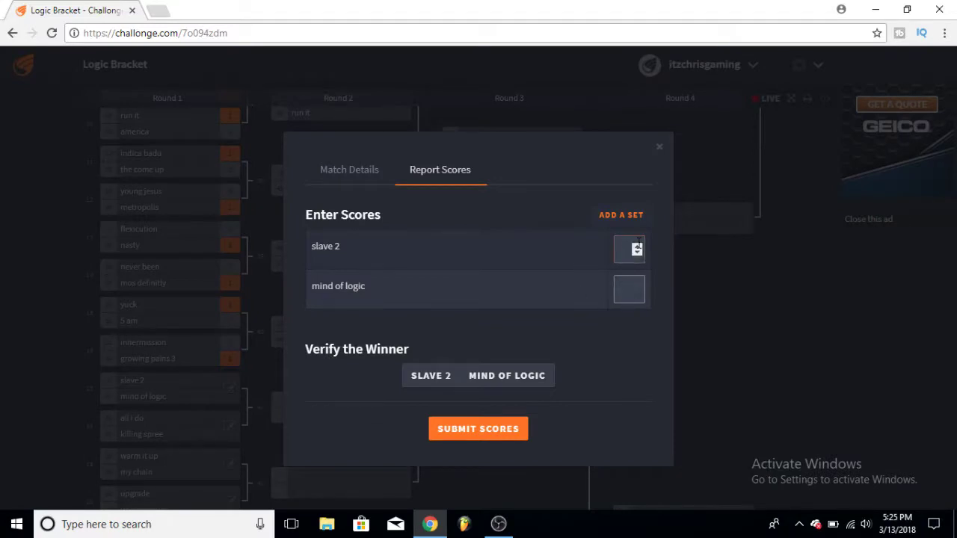
pyautogui.click(637, 249)
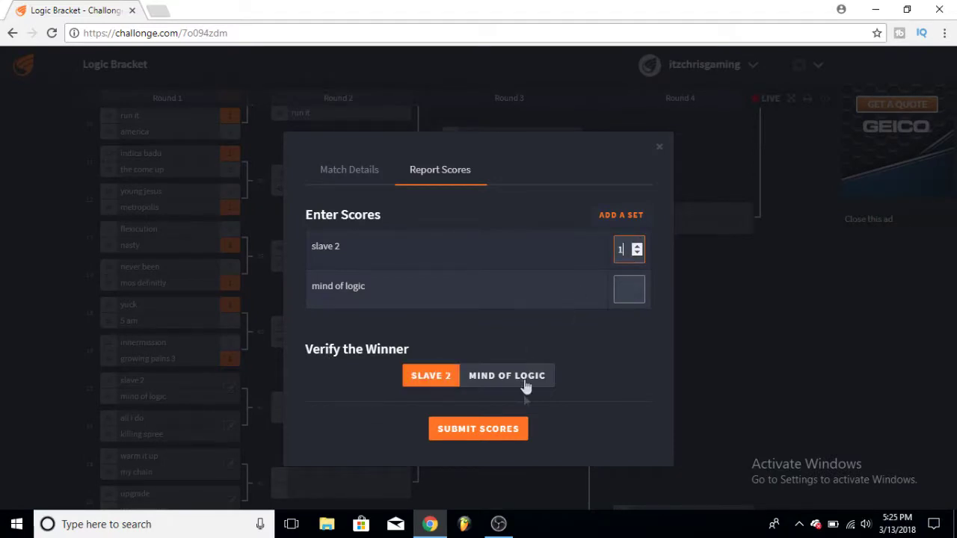
pyautogui.click(497, 428)
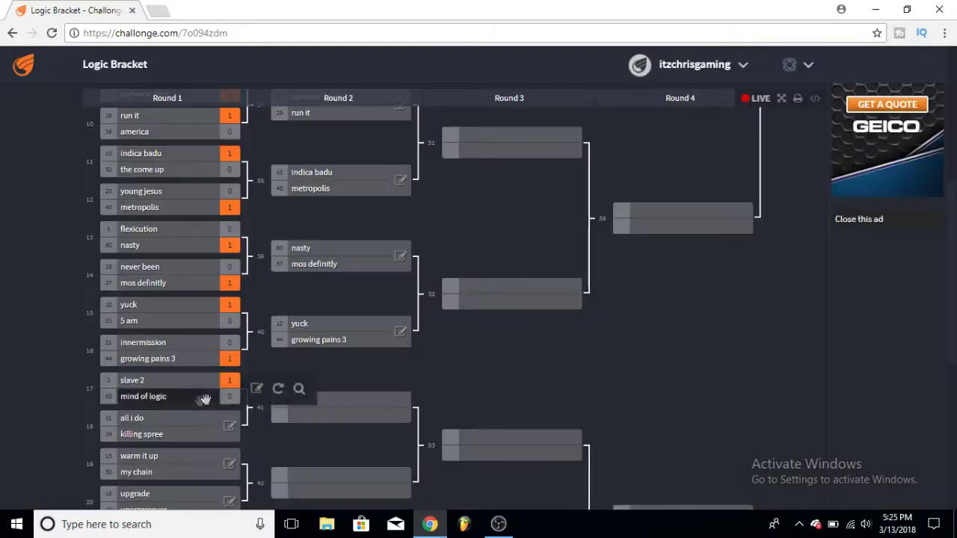
# Report the Round 1 match between all i do and killing spree with score 1 for all i do as the winner
pyautogui.scroll(-1, 187, 412)
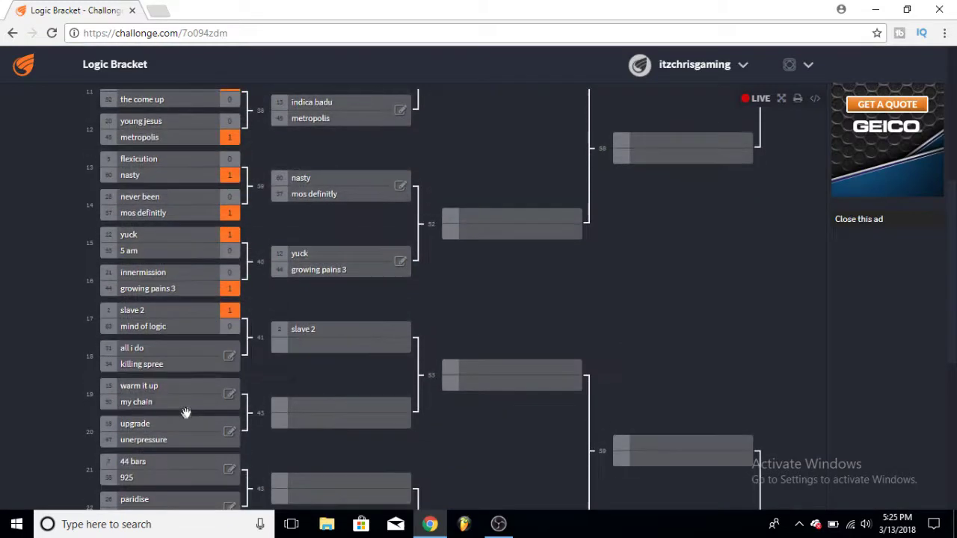
pyautogui.click(230, 357)
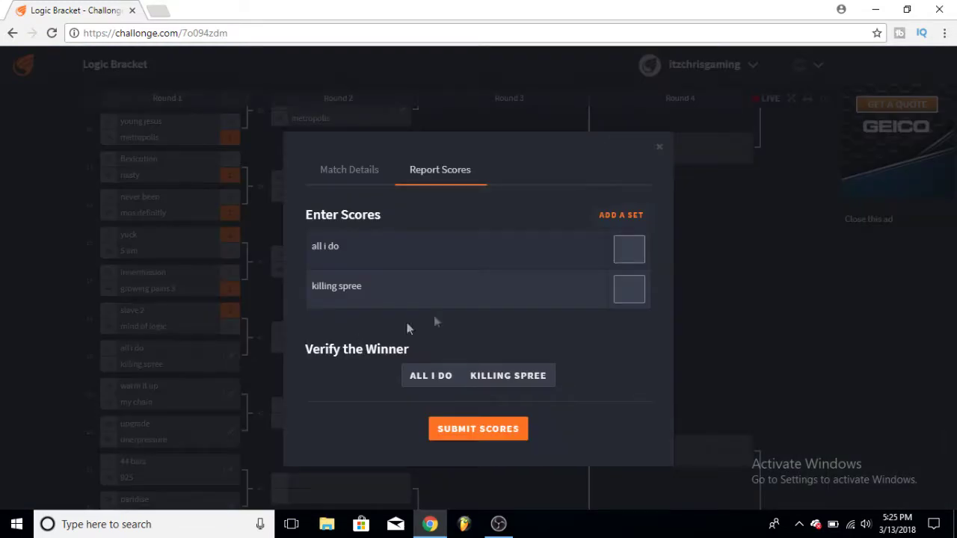
pyautogui.click(637, 247)
pyautogui.click(483, 428)
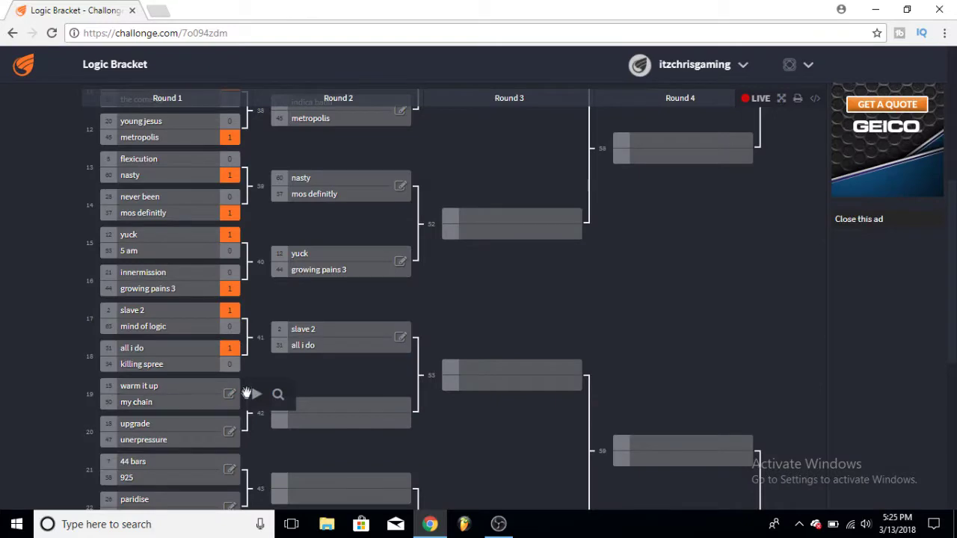
# Report the Round 1 match between warm it up and my chain with score 1 for my chain as the winner
pyautogui.click(229, 394)
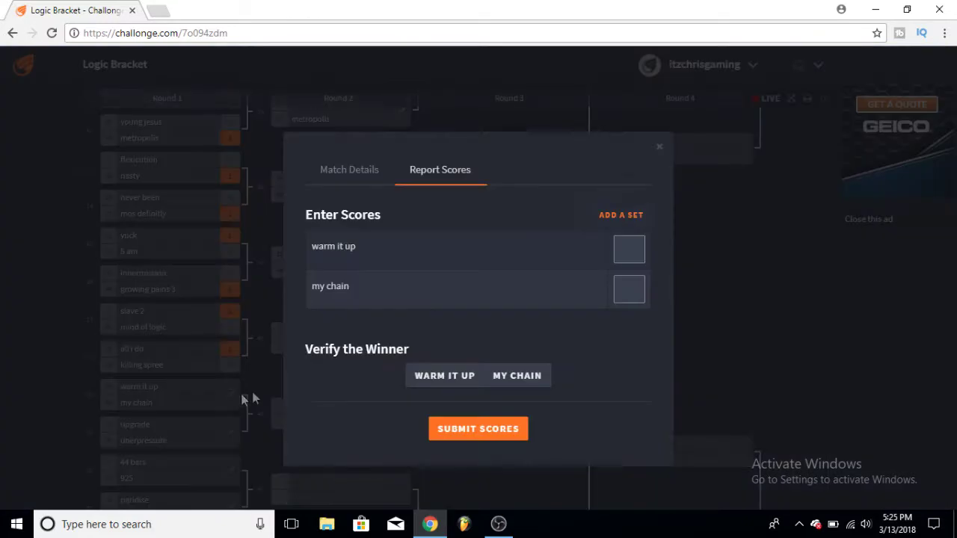
pyautogui.click(485, 432)
# Report the Round 1 match between upgrade and unerpressure with score 1 for unerpressure as the winner
pyautogui.scroll(-1, 254, 419)
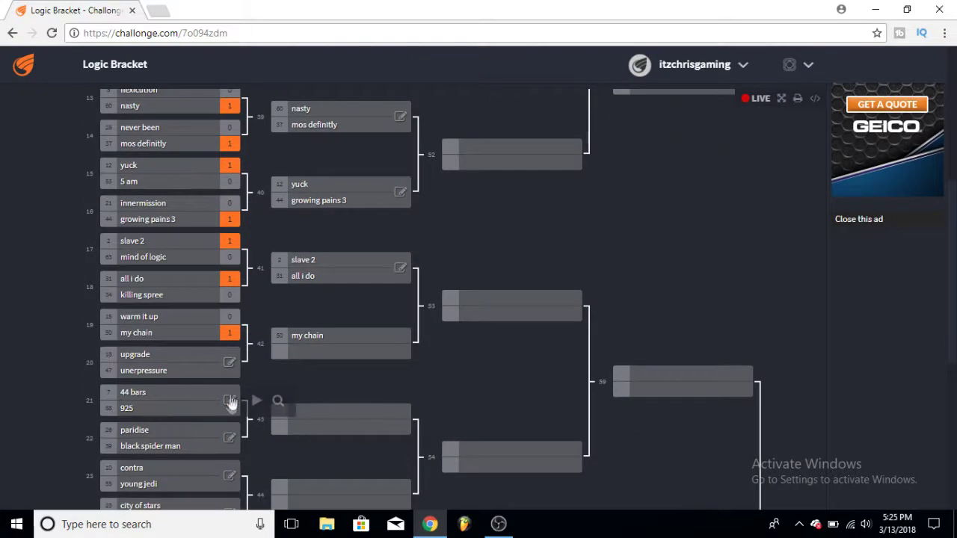
pyautogui.click(233, 368)
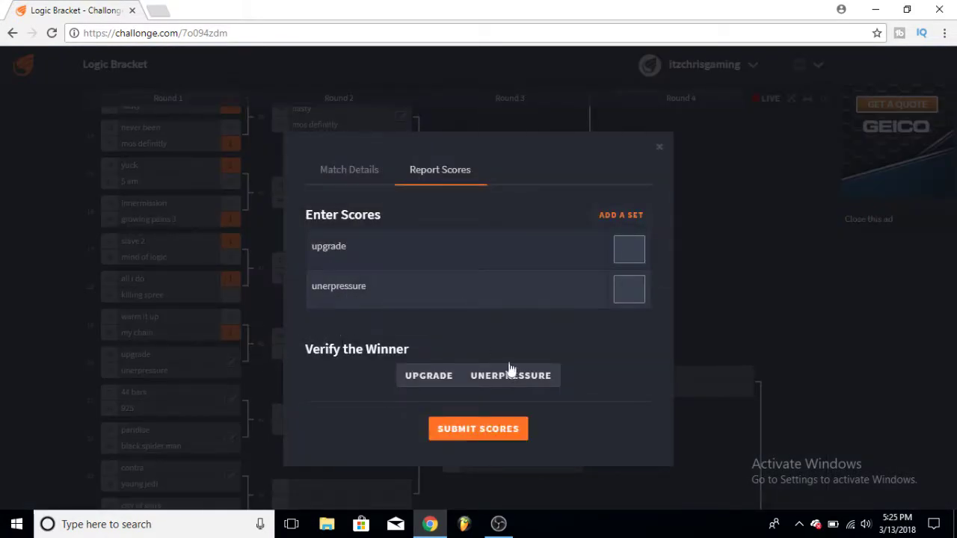
pyautogui.click(634, 250)
pyautogui.click(499, 431)
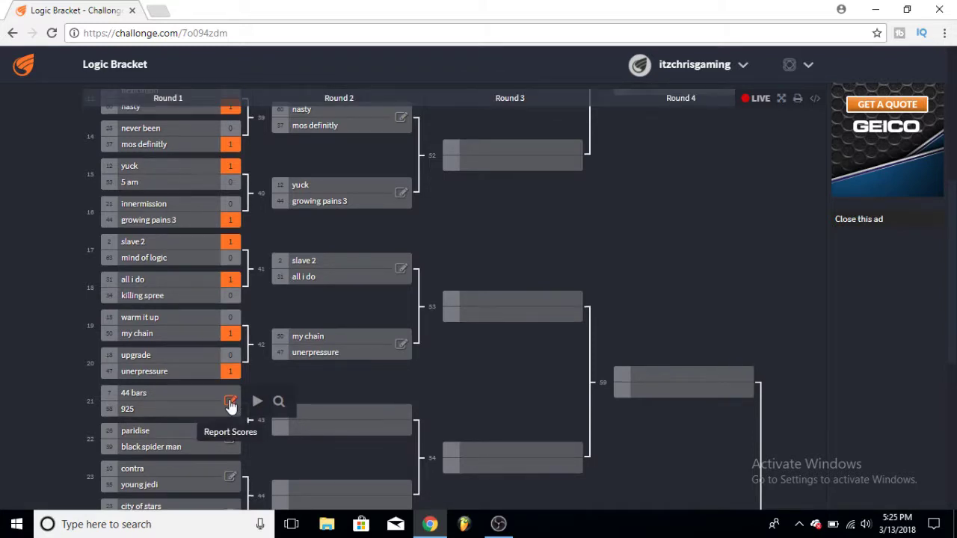
# Report the Round 1 match between 44 bars and 925 with score 1 for 925 as the winner
pyautogui.click(230, 402)
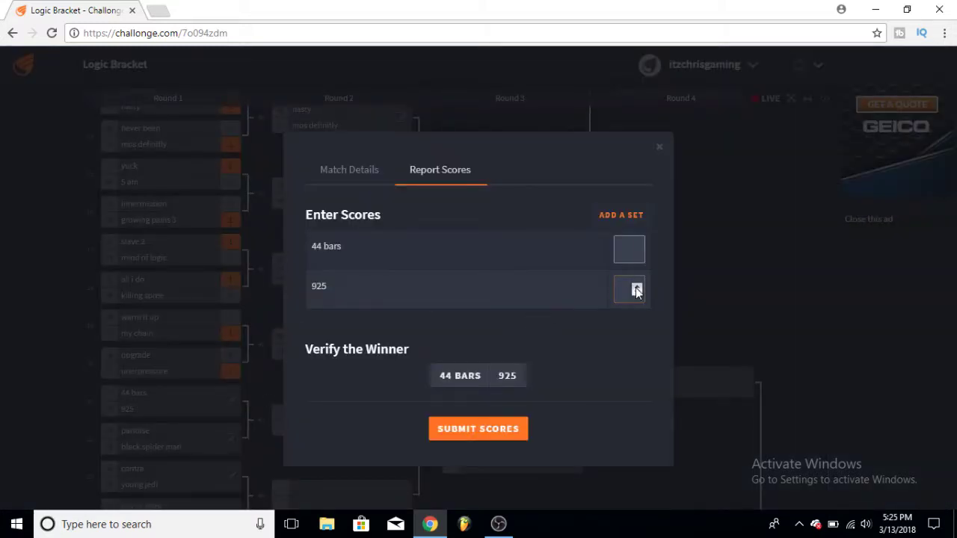
pyautogui.click(636, 287)
pyautogui.click(490, 428)
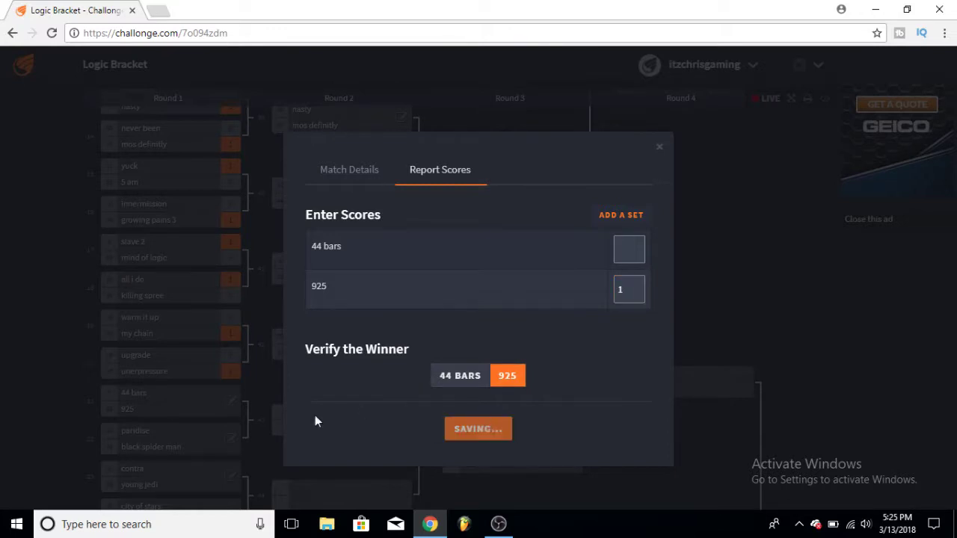
pyautogui.scroll(-1, 172, 381)
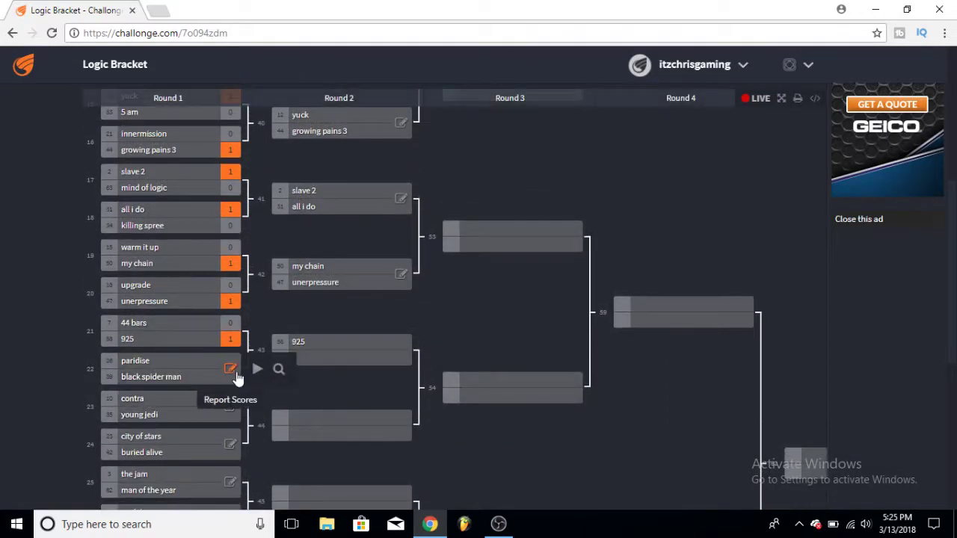
# Report the Round 1 match between paridise and black spider man with score 1 for black spider man as the winner
pyautogui.click(233, 373)
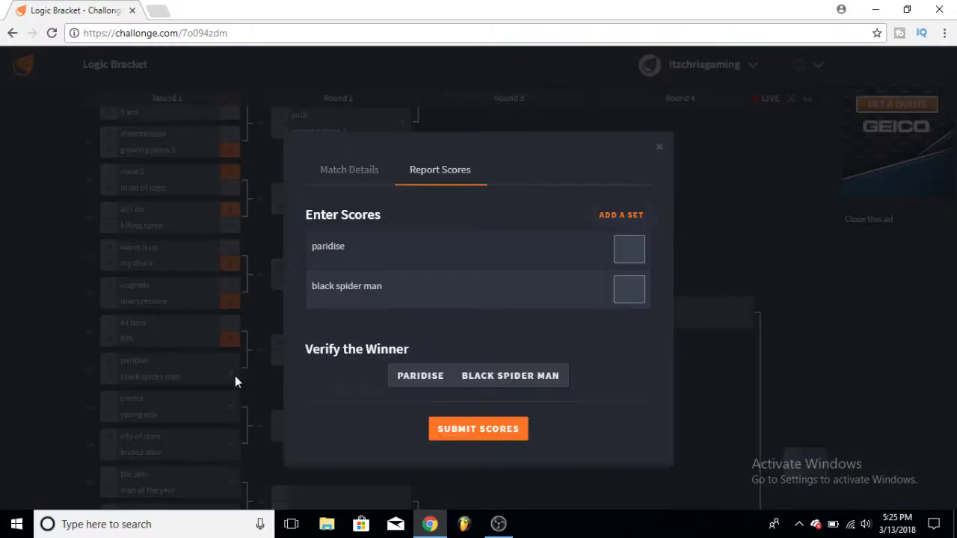
pyautogui.click(636, 287)
pyautogui.click(470, 429)
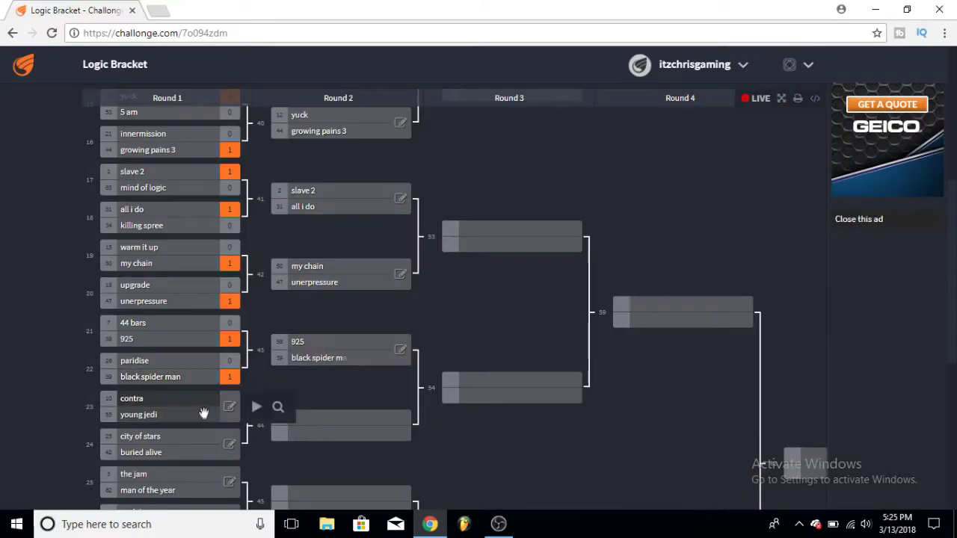
# Report the Round 1 match between contra and young jedi with score 1 for young jedi as the winner
pyautogui.click(230, 407)
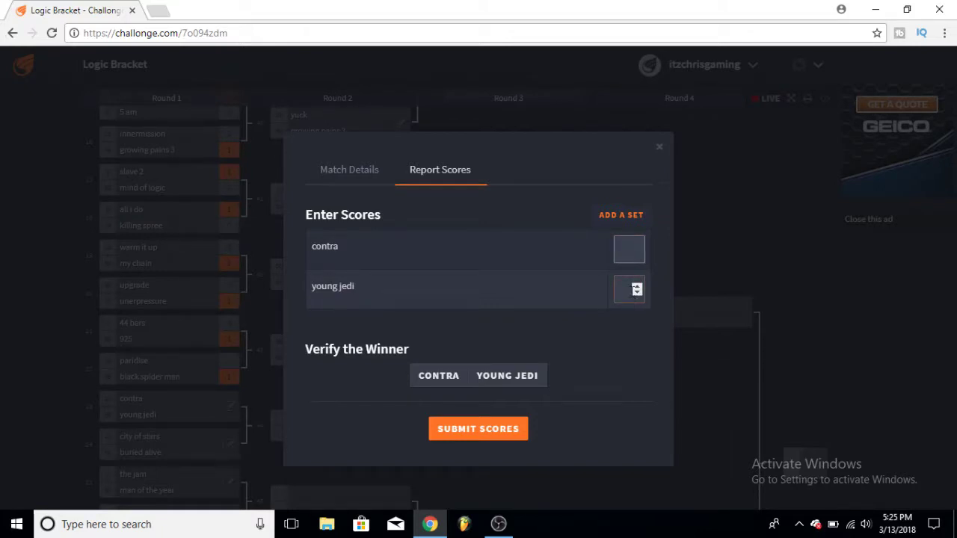
pyautogui.click(640, 284)
pyautogui.click(487, 425)
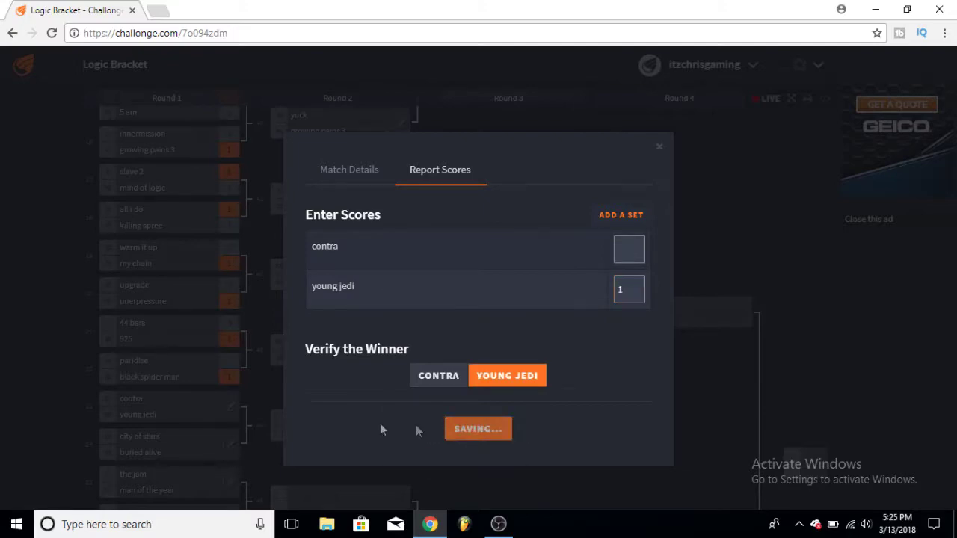
# Report the Round 1 match between city of stars and buried alive with score 1 for city of stars as the winner
pyautogui.scroll(-1, 211, 424)
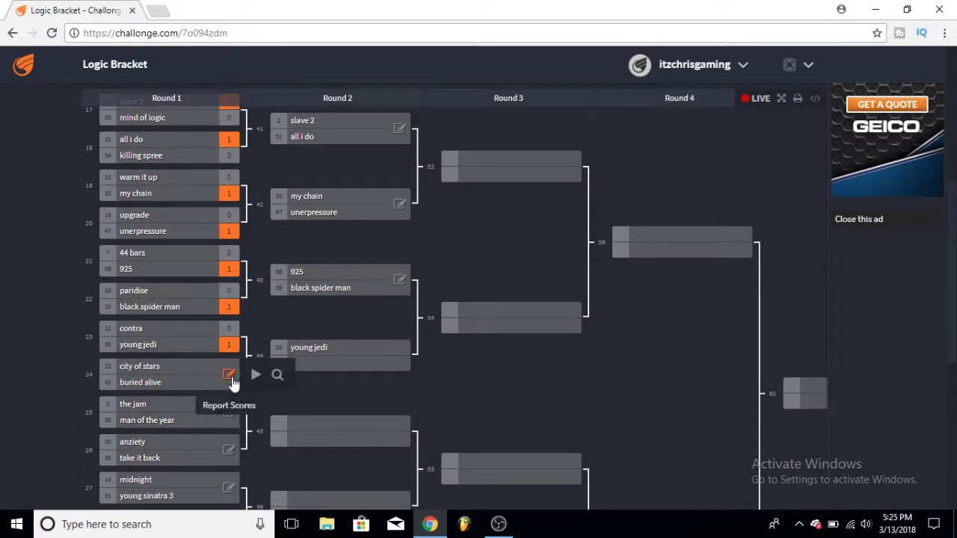
pyautogui.click(229, 377)
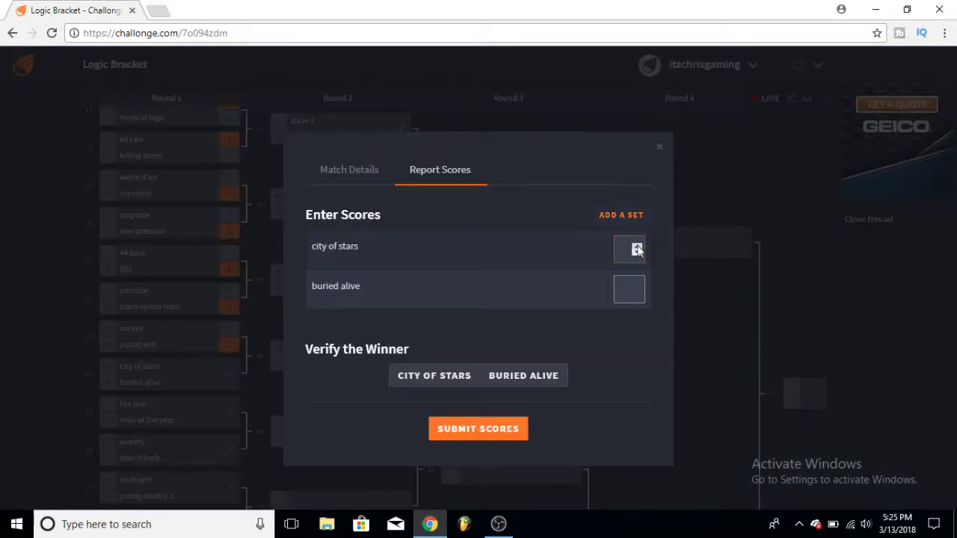
pyautogui.click(637, 249)
pyautogui.click(493, 428)
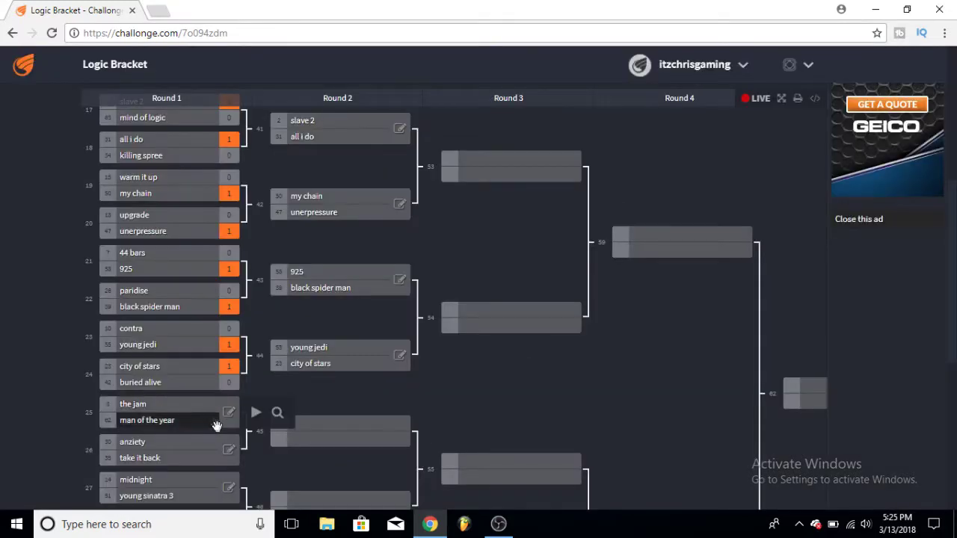
# Report the Round 1 match between the jam and man of the year with score 1 for man of the year as the winner
pyautogui.click(229, 415)
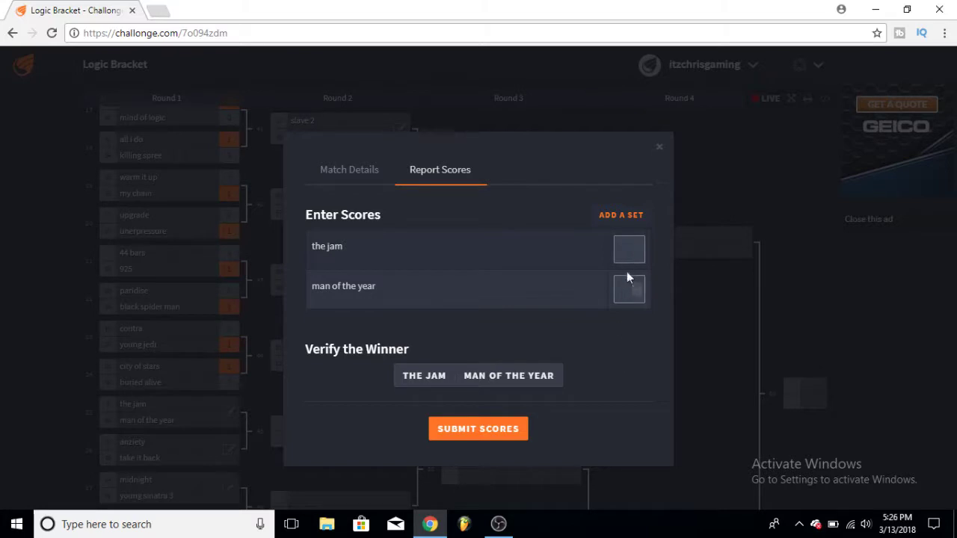
pyautogui.click(637, 288)
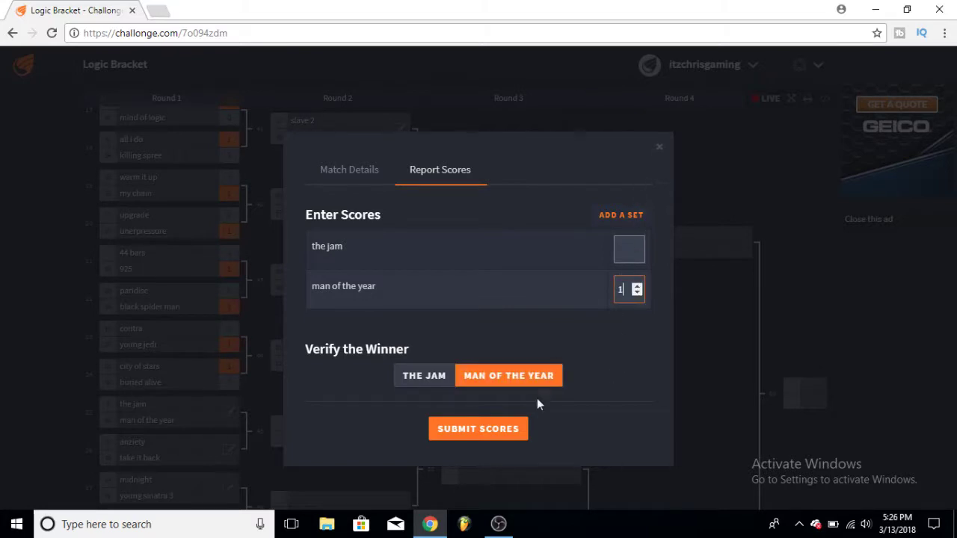
pyautogui.click(503, 434)
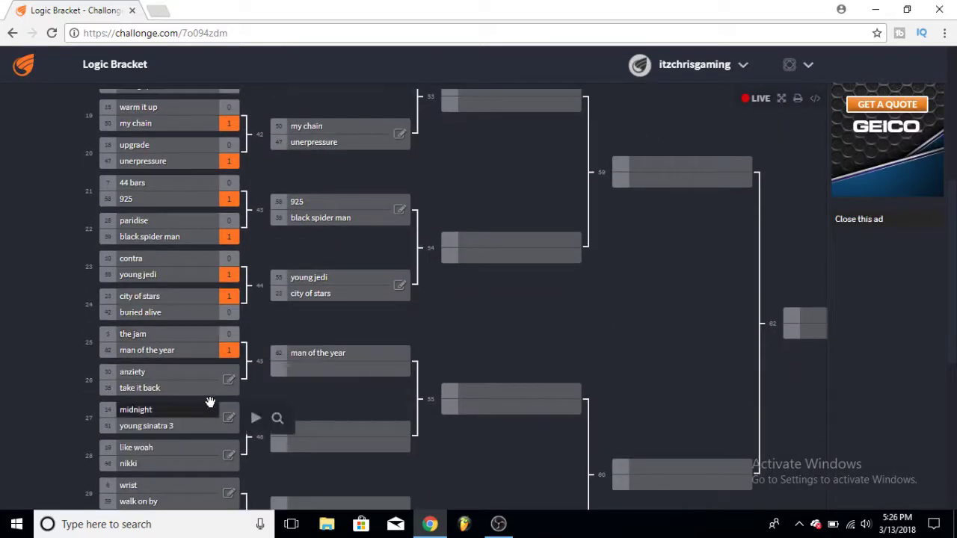
# Report the Round 1 match between anziety and take it back with score 1 for take it back as the winner
pyautogui.click(229, 383)
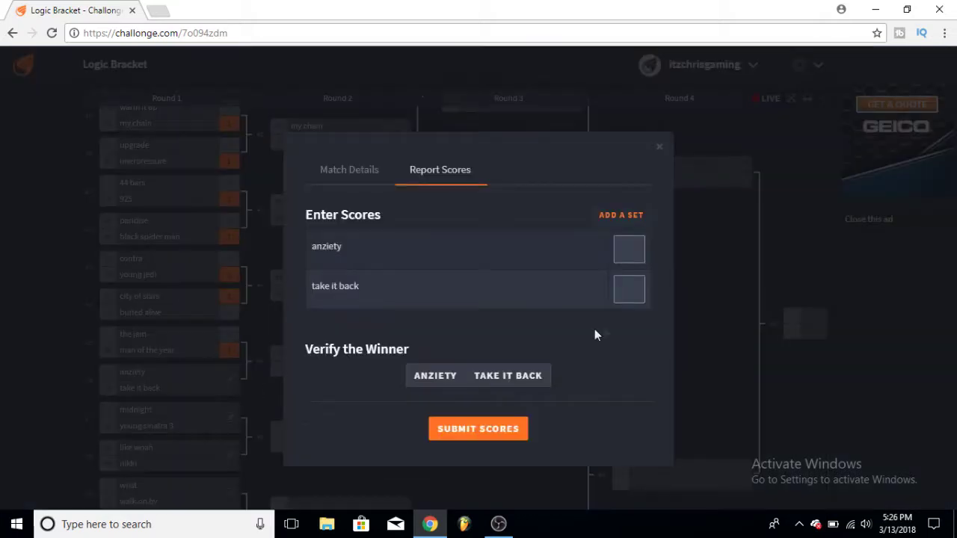
pyautogui.click(637, 286)
pyautogui.click(501, 438)
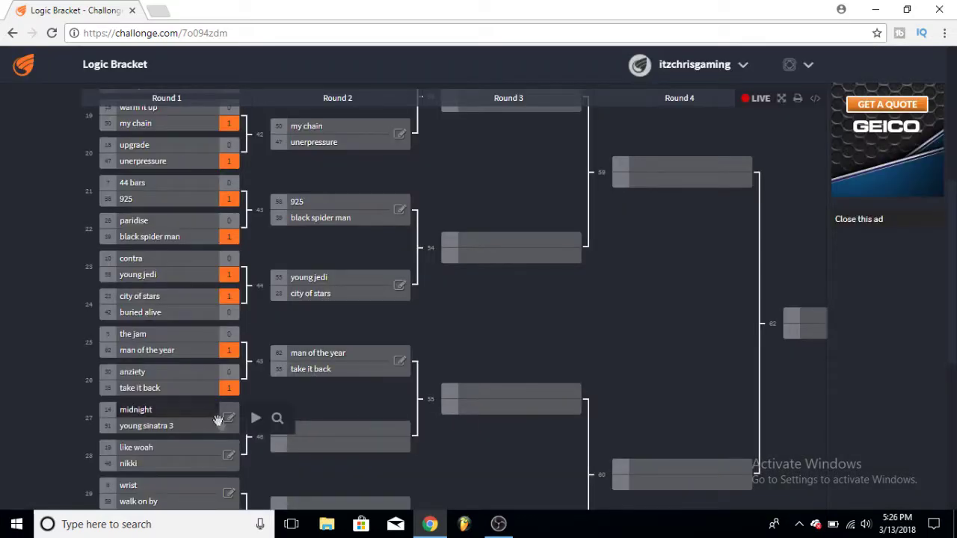
# Report the Round 1 match between midnight and young sinatra 3 with score 1 for young sinatra 3 as the winner
pyautogui.click(231, 418)
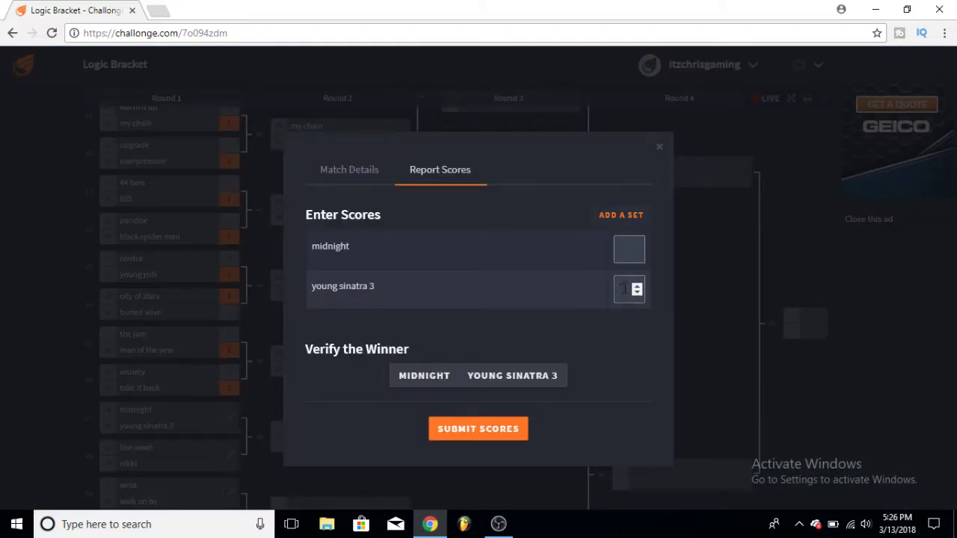
pyautogui.click(637, 286)
pyautogui.click(483, 428)
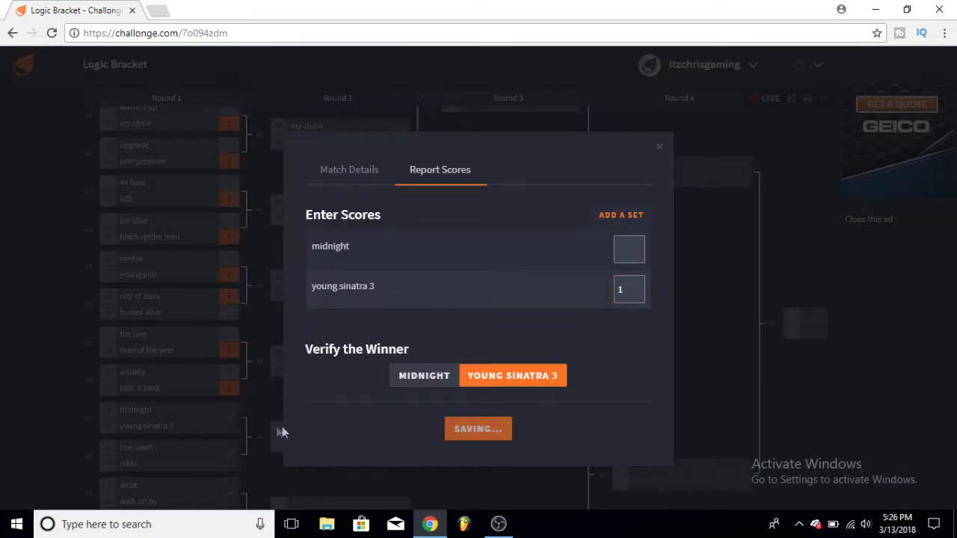
# Report the Round 1 match between like woah and nikki with score 1 for nikki as the winner
pyautogui.scroll(-1, 267, 424)
pyautogui.click(231, 387)
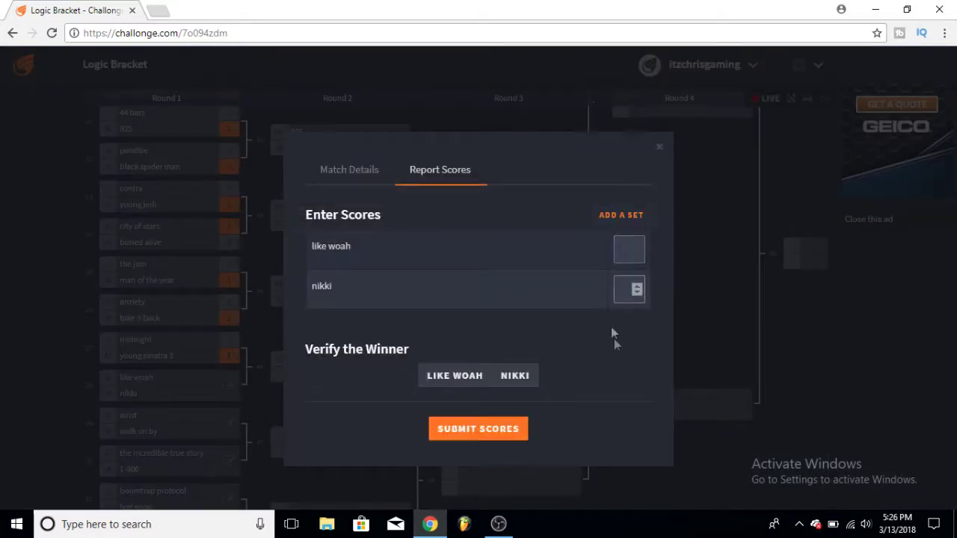
pyautogui.click(638, 286)
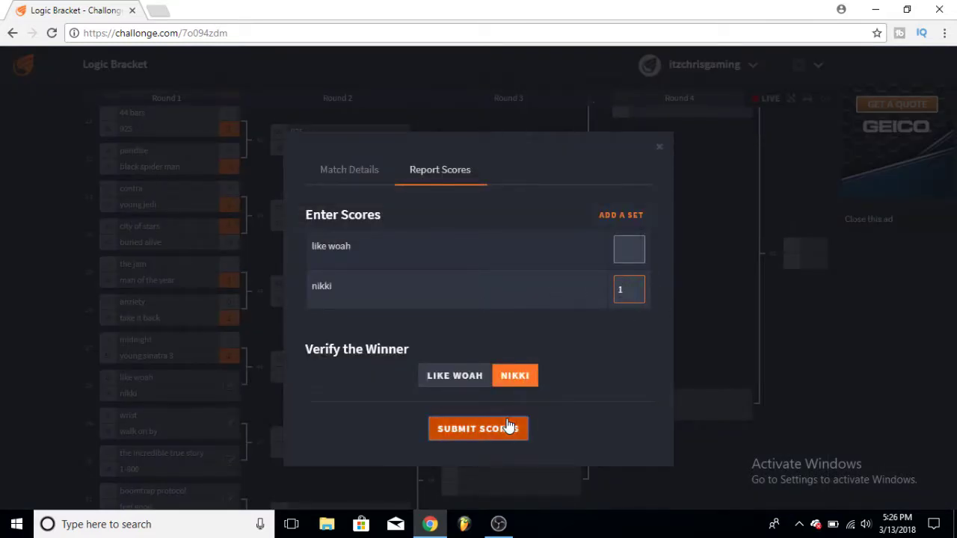
pyautogui.click(508, 426)
# Report the Round 1 match between wrist and walk on by with score 1 for walk on by as the winner
pyautogui.scroll(-1, 193, 389)
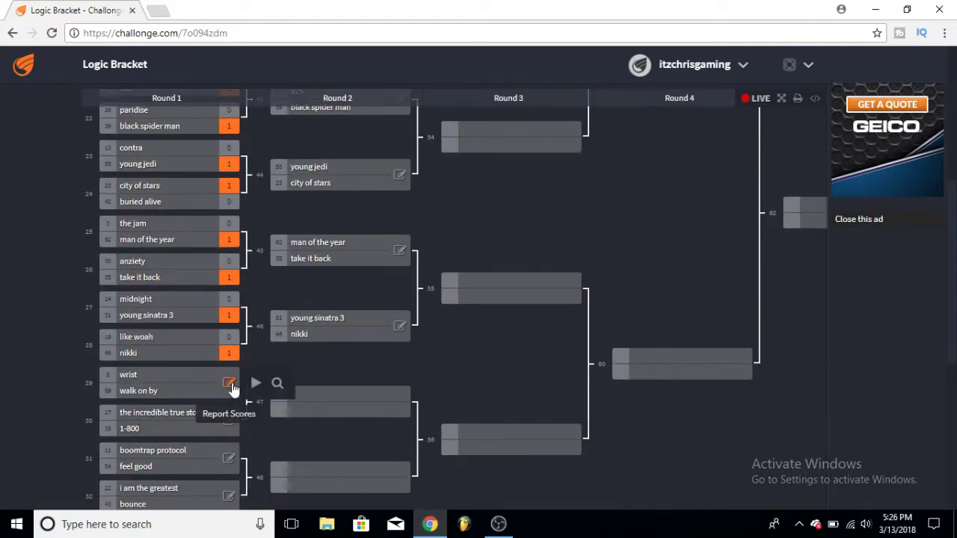
pyautogui.click(229, 384)
pyautogui.click(637, 287)
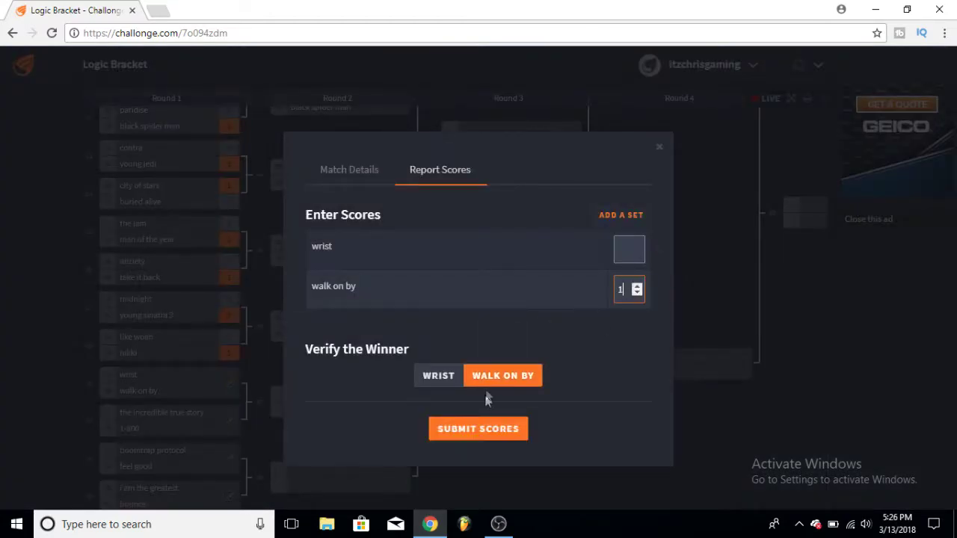
pyautogui.click(478, 428)
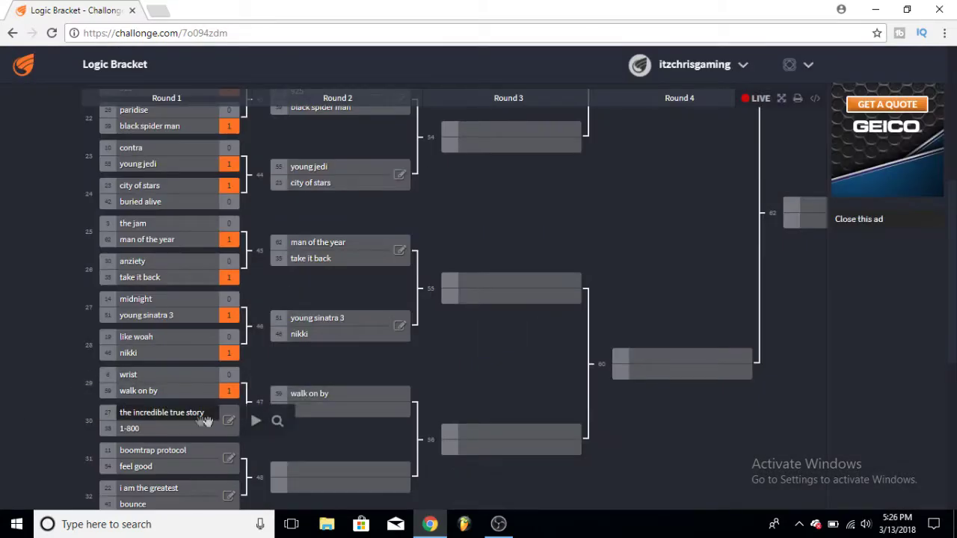
# Report the Round 1 match between the incredible true story and 1-800 with score 1 for 1-800 as the winner
pyautogui.click(229, 421)
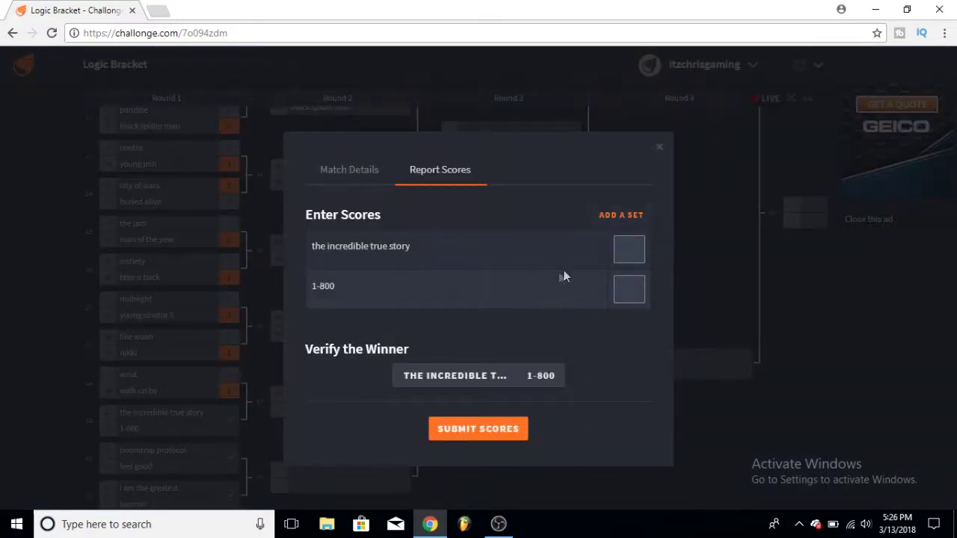
pyautogui.moveTo(340, 292); pyautogui.dragTo(313, 243)
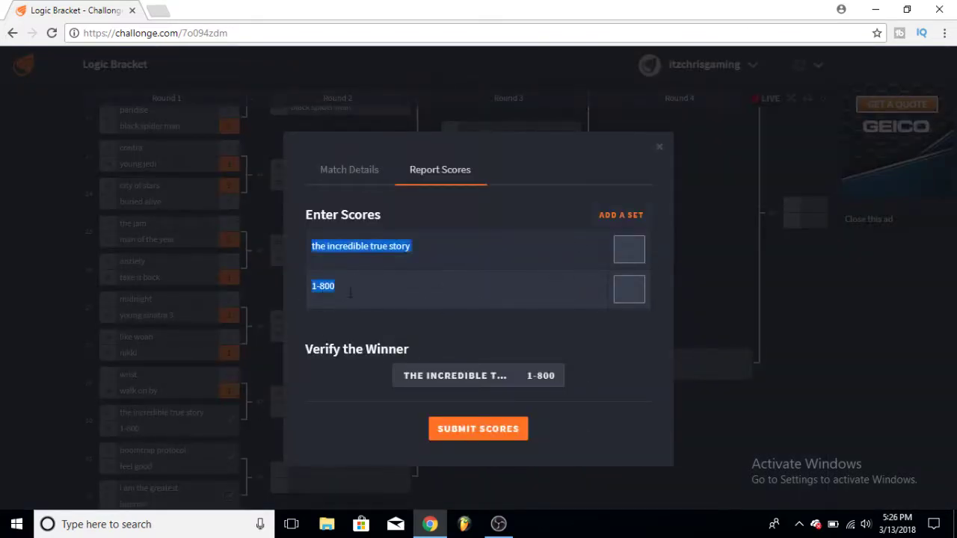
pyautogui.click(614, 270)
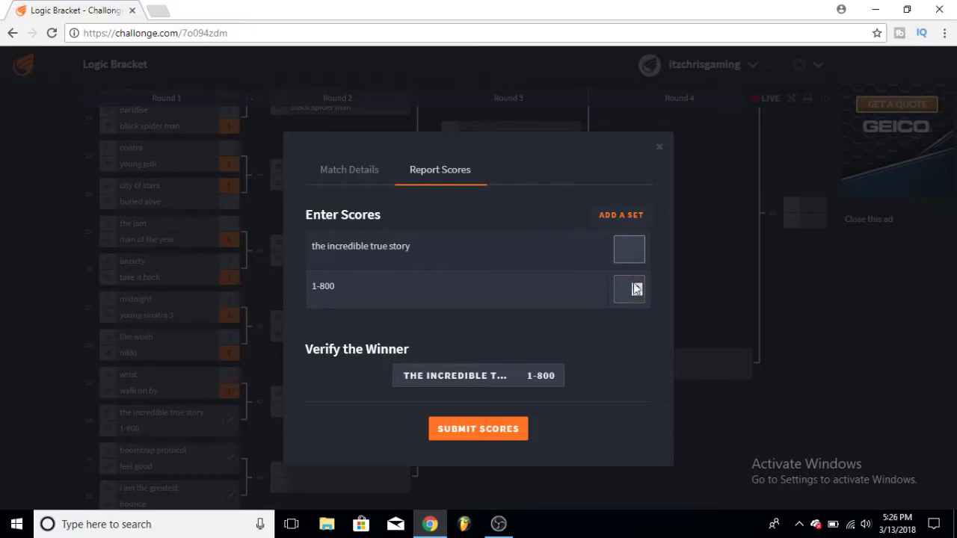
pyautogui.click(637, 288)
pyautogui.click(467, 427)
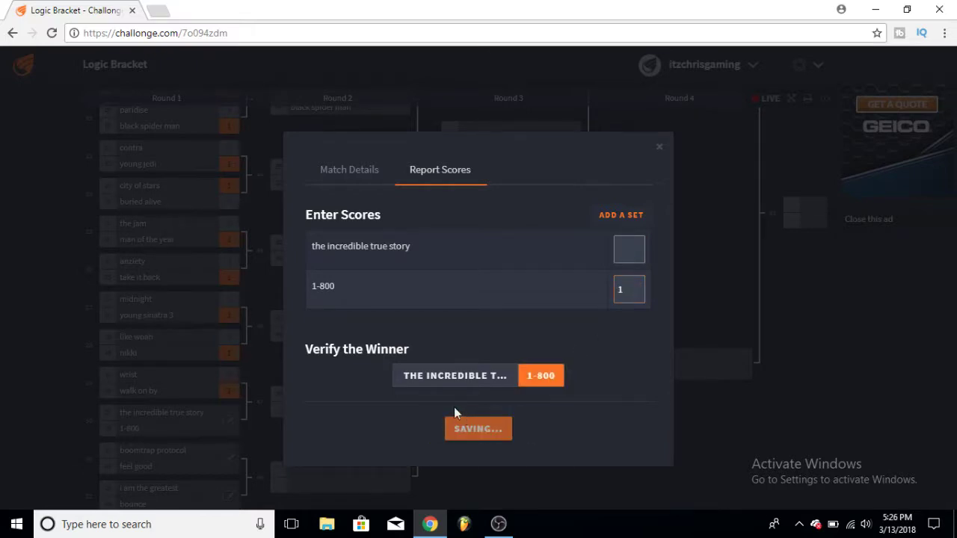
# Report the Round 1 match between boomtrap protocol and feel good with score 1 for feel good as the winner
pyautogui.scroll(-1, 247, 449)
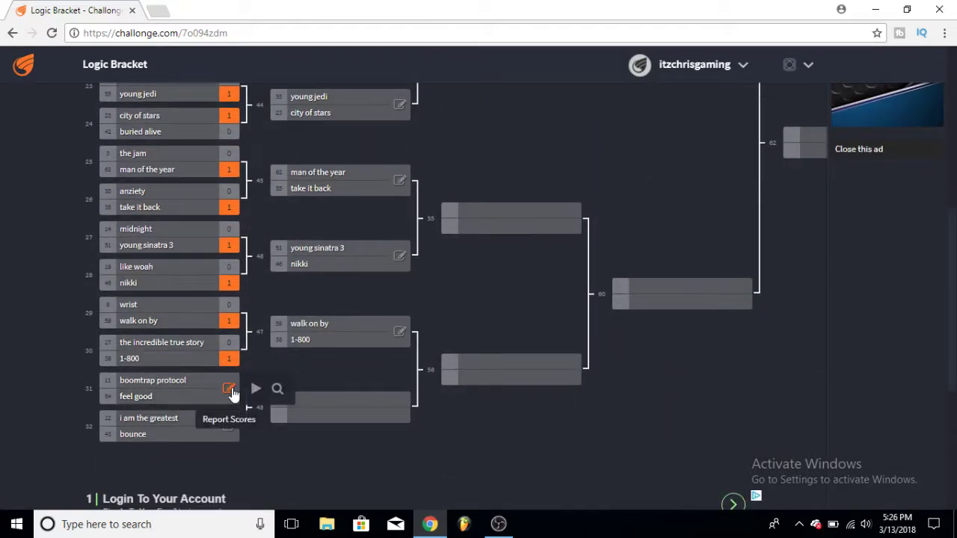
pyautogui.click(230, 389)
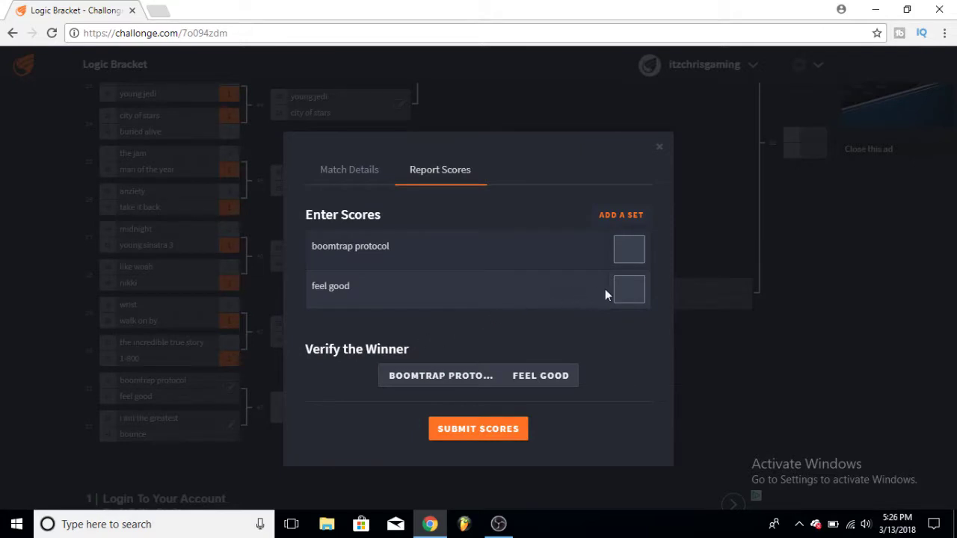
pyautogui.click(637, 286)
pyautogui.click(472, 434)
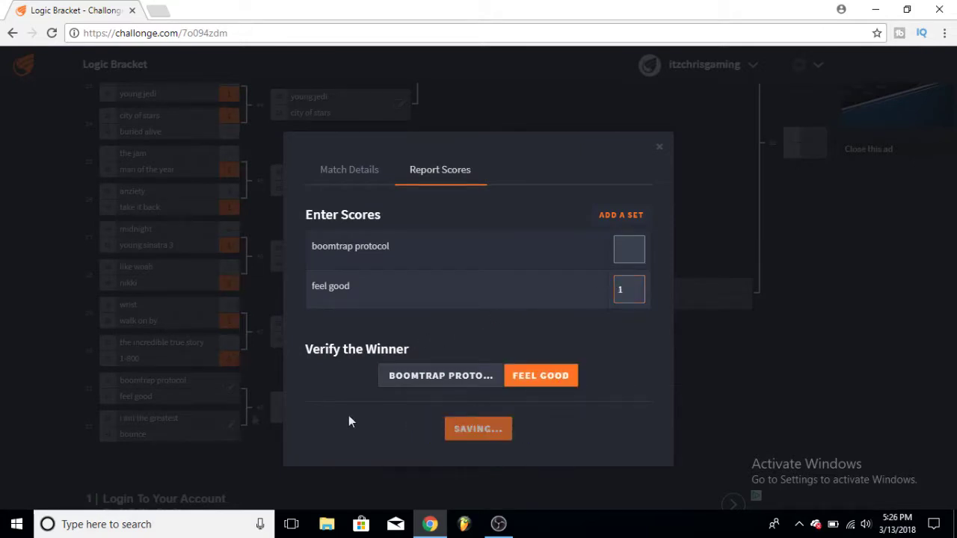
# Report the Round 1 match between i am the greatest and bounce with score 1 for bounce as the winner
pyautogui.click(226, 424)
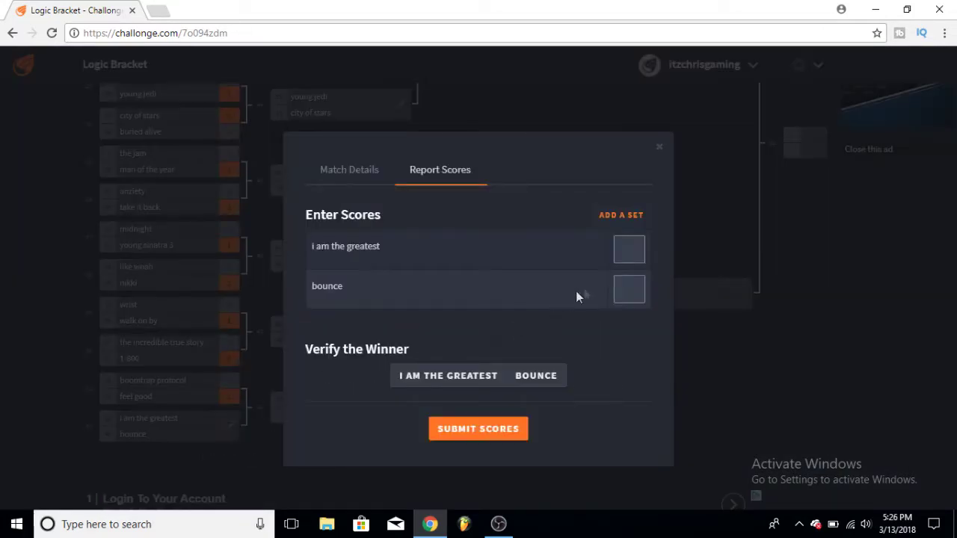
pyautogui.click(637, 287)
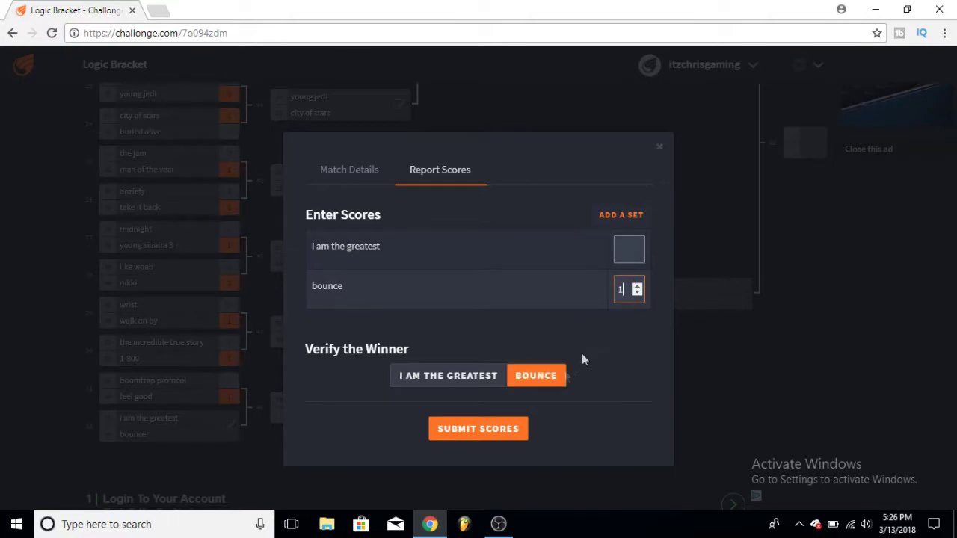
pyautogui.click(502, 430)
# Report the Round 2 match between top ten and the spotlight with score 1 for top ten as the winner
pyautogui.scroll(15, 447, 365)
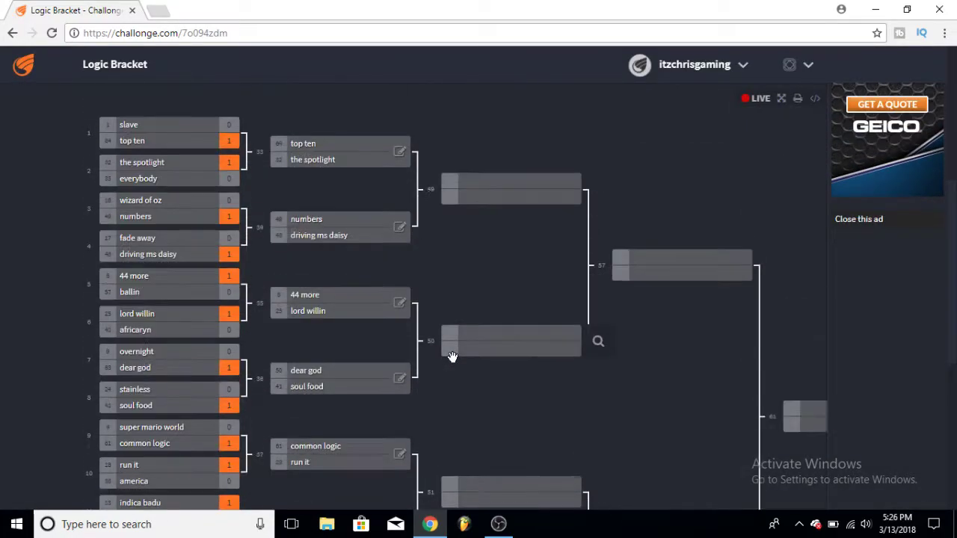
pyautogui.scroll(-2, 451, 356)
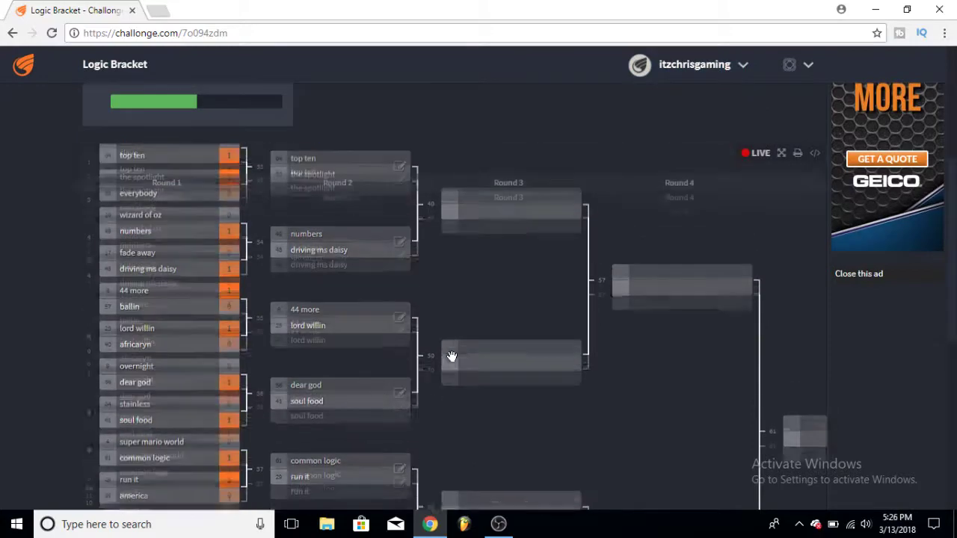
pyautogui.scroll(3, 451, 356)
pyautogui.scroll(-1, 451, 356)
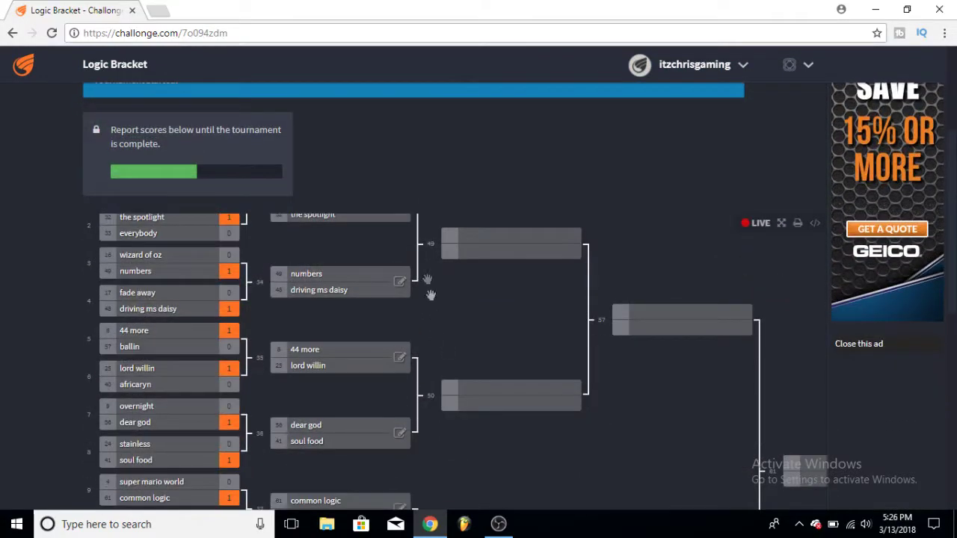
pyautogui.click(400, 278)
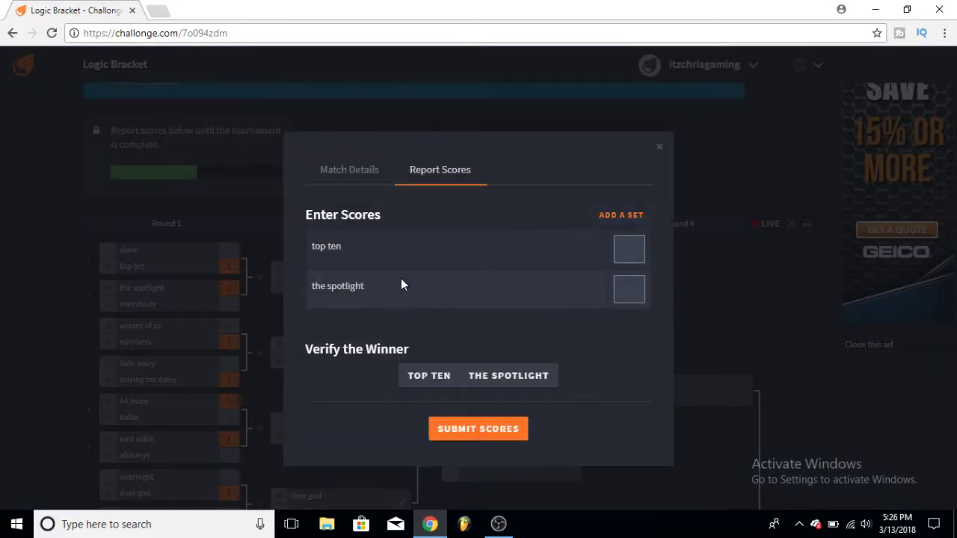
pyautogui.click(637, 246)
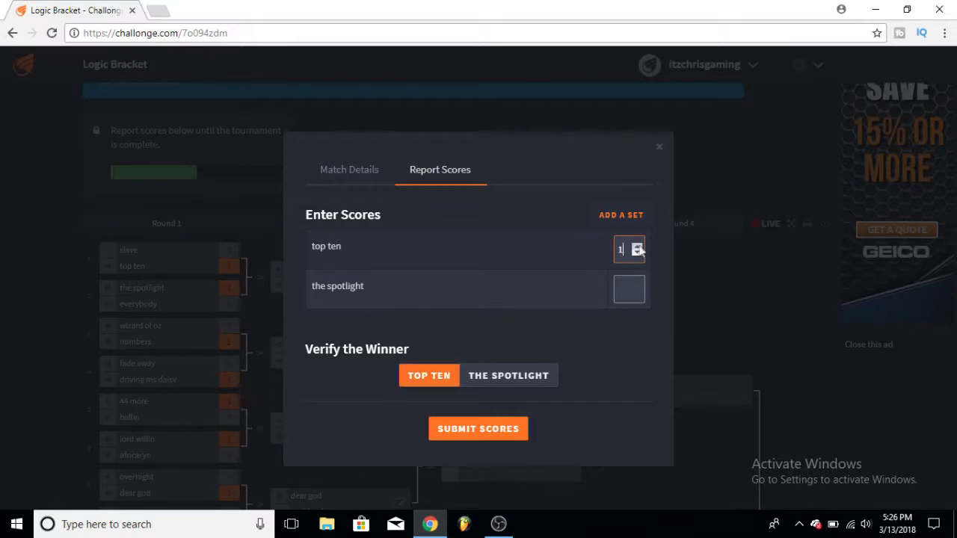
pyautogui.click(483, 431)
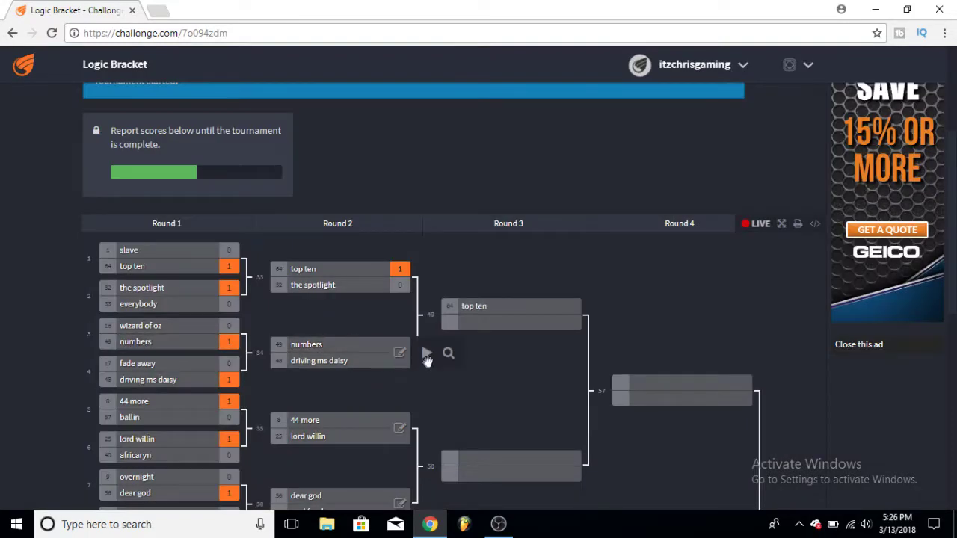
# Report the Round 2 match between numbers and driving ms daisy with score 1 for driving ms daisy as the winner
pyautogui.click(400, 355)
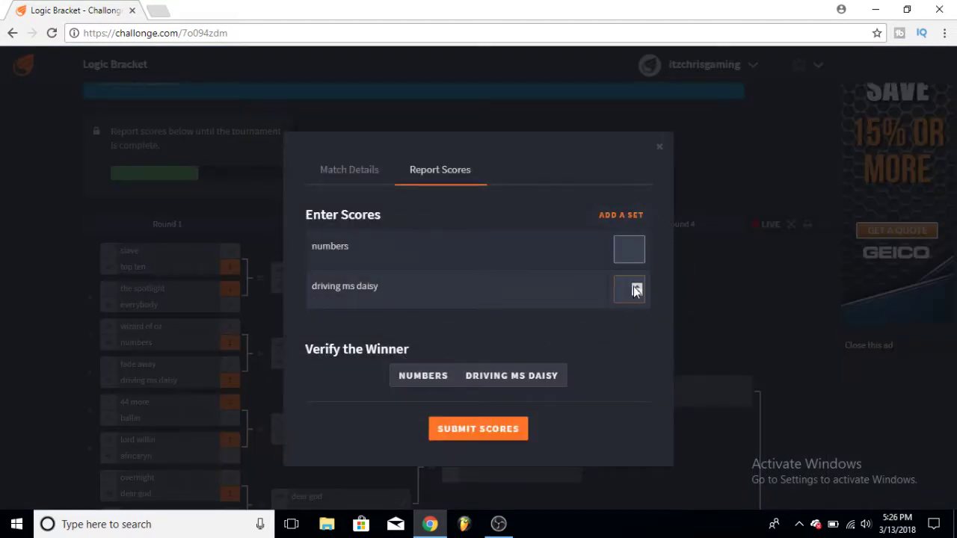
pyautogui.click(635, 288)
pyautogui.click(480, 428)
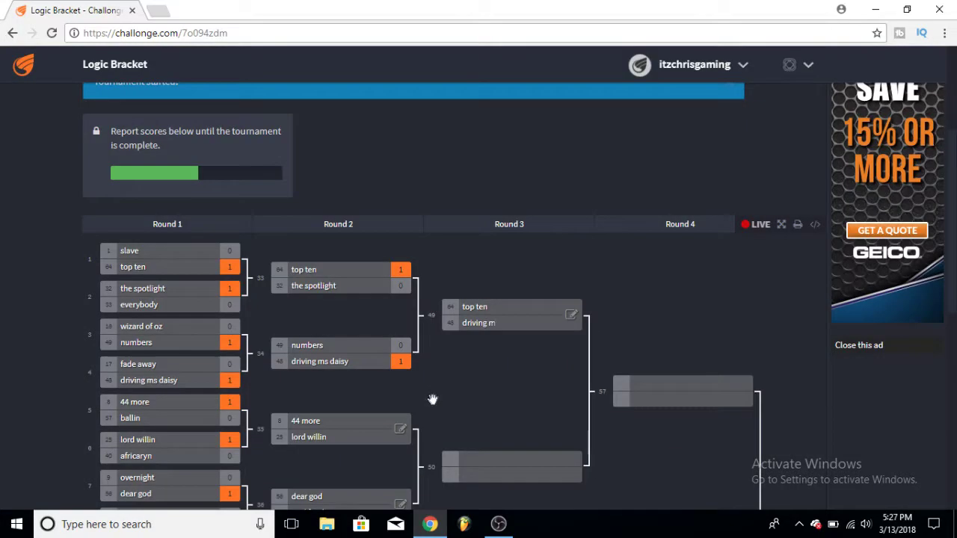
# Report the Round 2 match between 44 more and lord willin with score 1 for 44 more as the winner
pyautogui.scroll(-2, 432, 400)
pyautogui.click(401, 288)
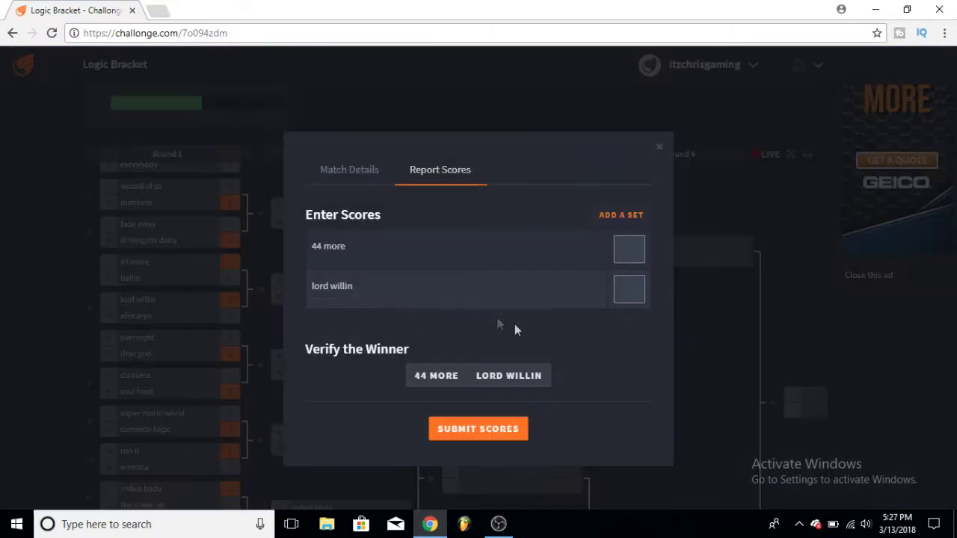
pyautogui.click(636, 250)
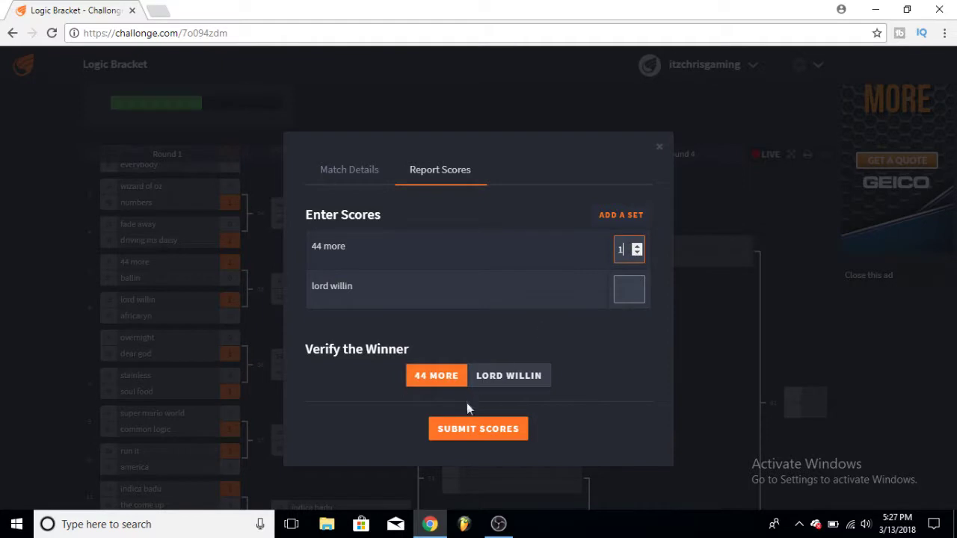
pyautogui.click(476, 428)
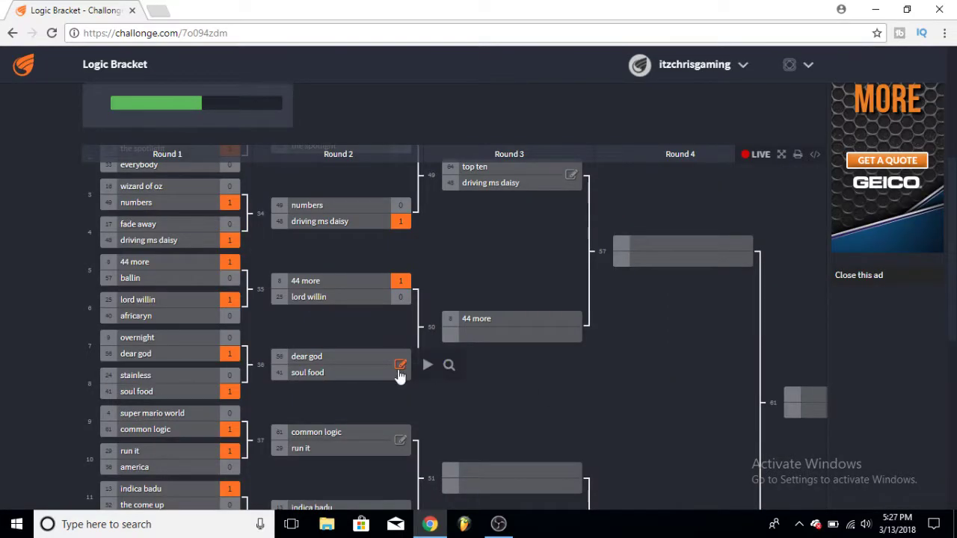
# Report the Round 2 match between dear god and soul food with score 1 for soul food as the winner
pyautogui.click(401, 365)
pyautogui.click(636, 287)
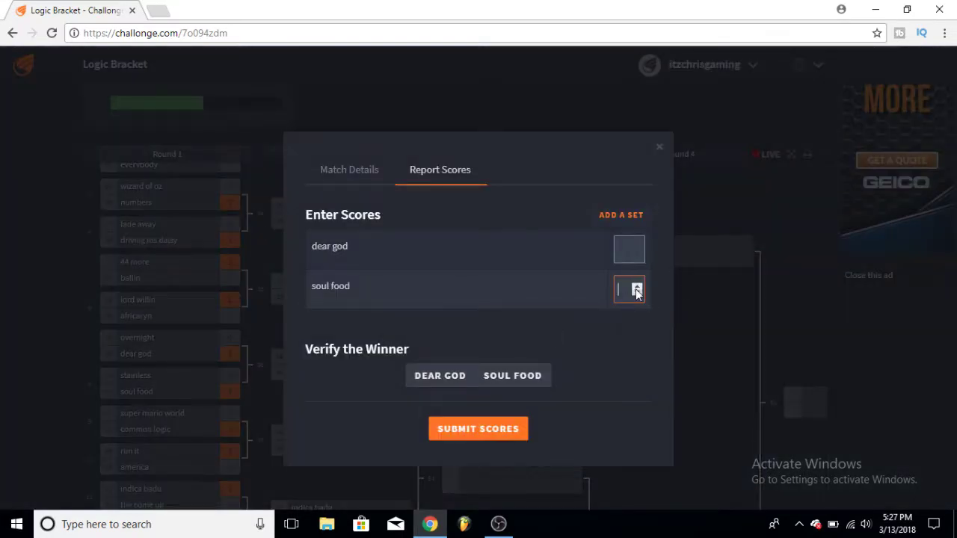
pyautogui.click(511, 434)
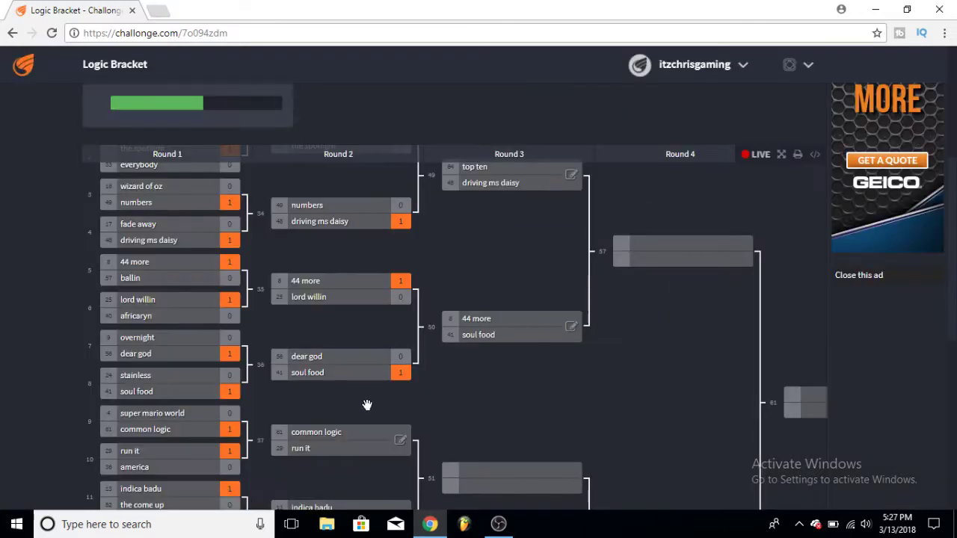
# Report the Round 2 match between common logic and run it with score 1 for common logic as the winner
pyautogui.scroll(-2, 424, 324)
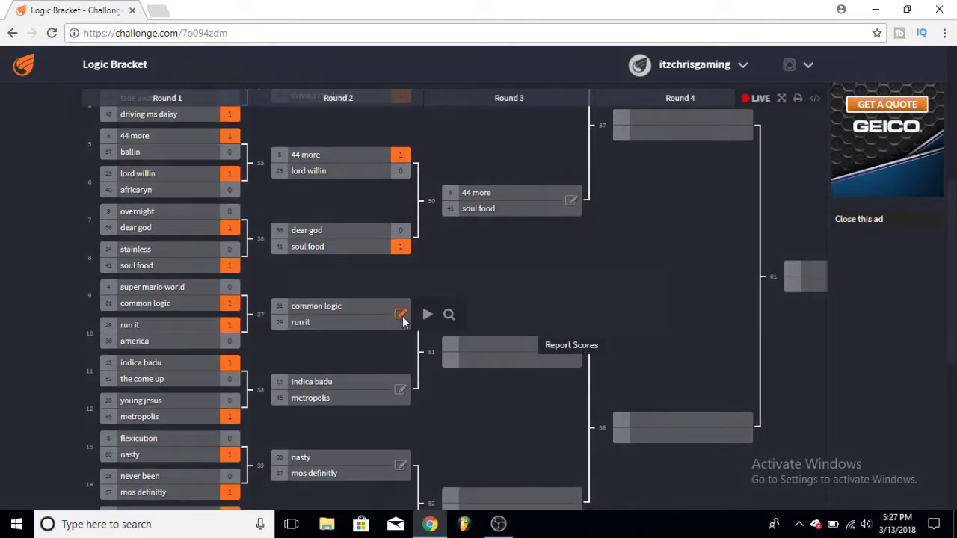
pyautogui.click(402, 315)
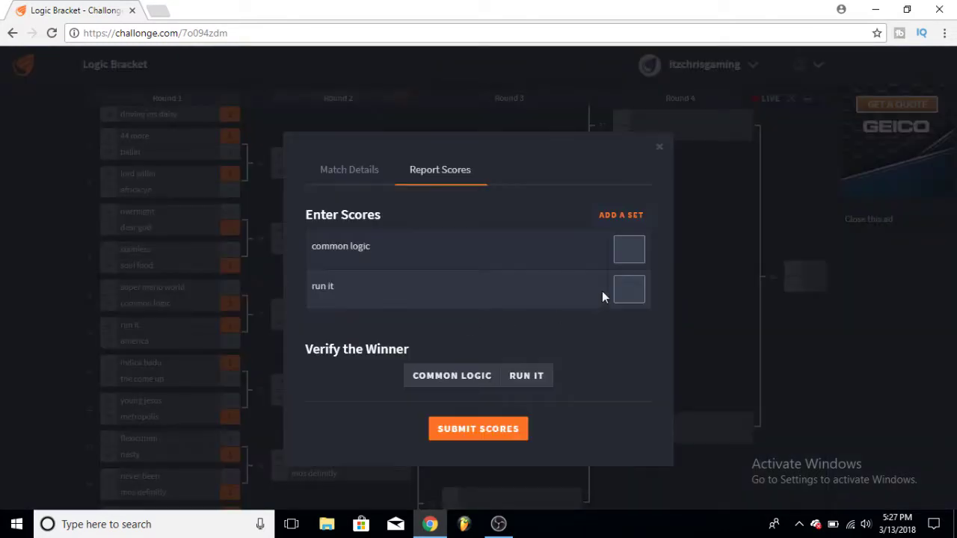
pyautogui.click(487, 430)
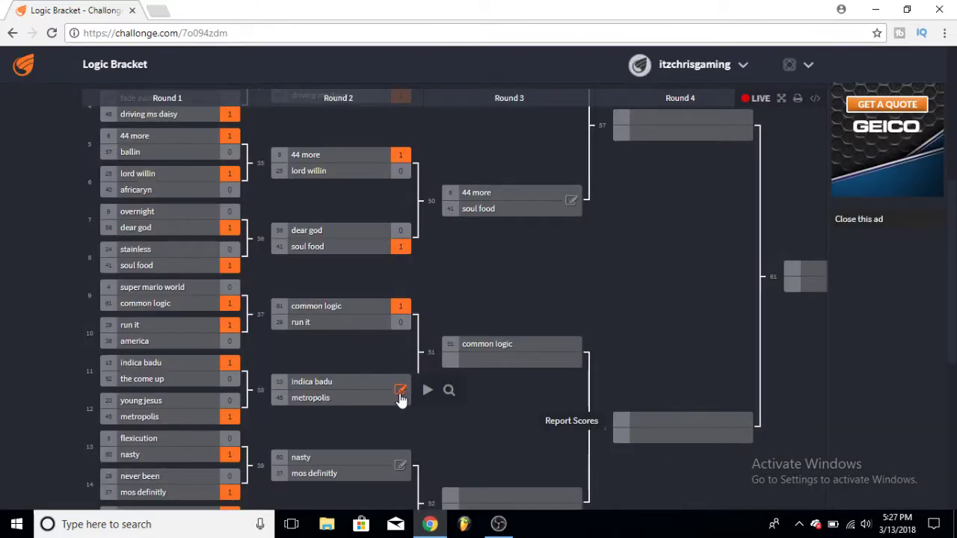
# Report the Round 2 match between indica badu and metropolis with score 1 for indica badu as the winner
pyautogui.click(401, 390)
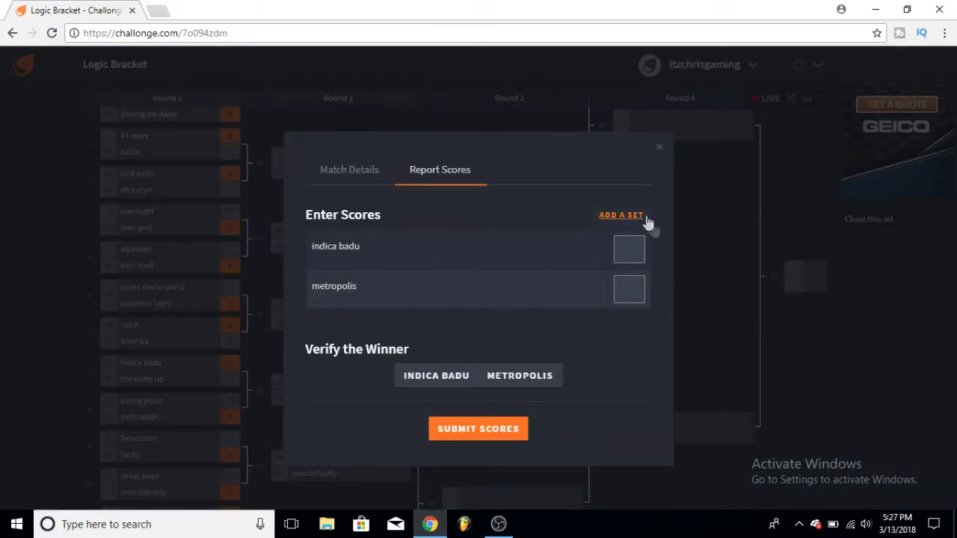
pyautogui.click(636, 246)
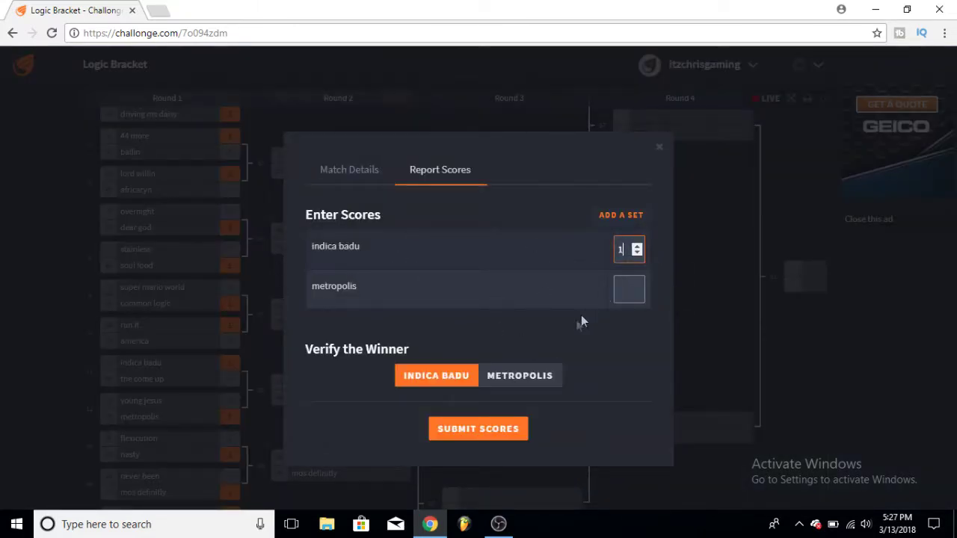
pyautogui.click(487, 428)
# Report the Round 2 match between nasty and mos definitly with score 1 for nasty as the winner
pyautogui.scroll(-1, 403, 396)
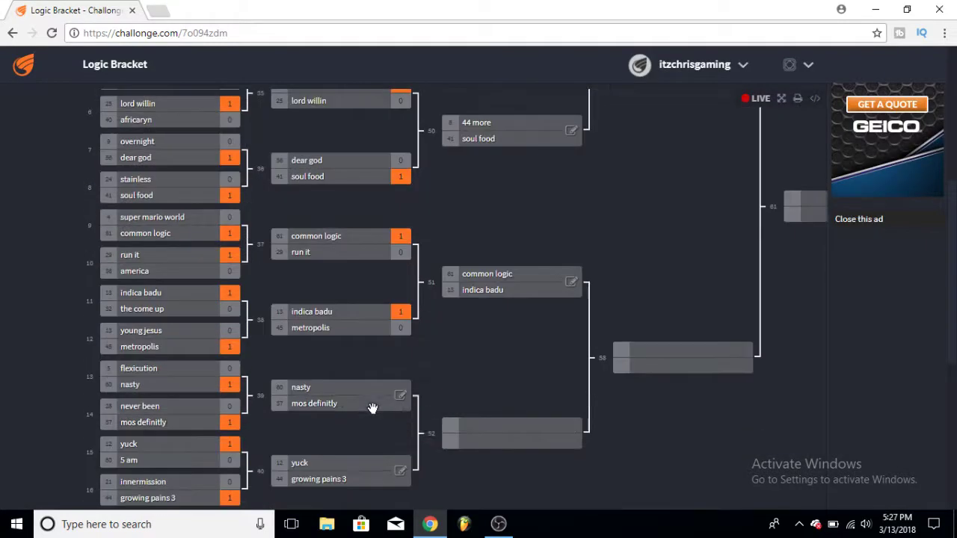
pyautogui.click(401, 396)
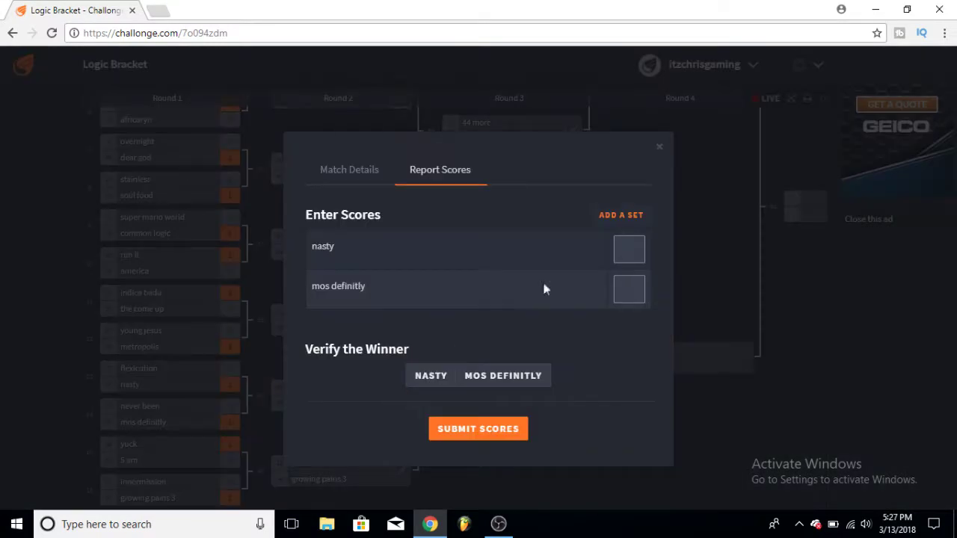
pyautogui.click(637, 247)
pyautogui.click(455, 428)
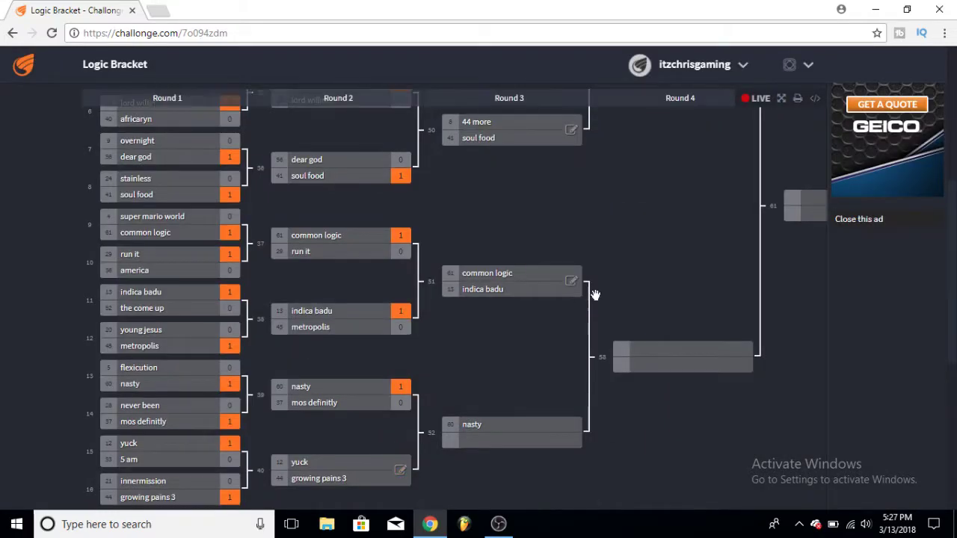
# Report the Round 2 match between yuck and growing pains 3 with score 1 for yuck as the winner
pyautogui.click(399, 474)
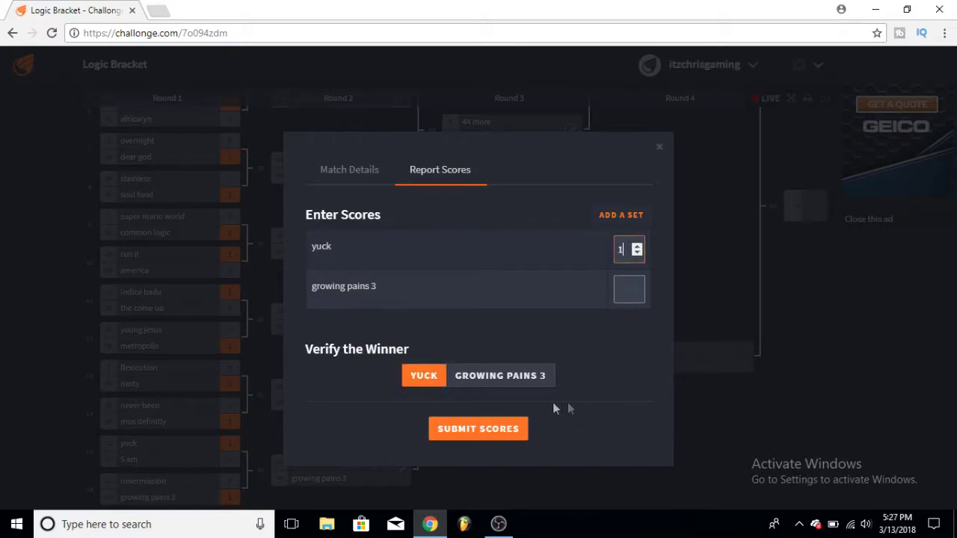
pyautogui.click(501, 434)
# Report the Round 2 match between slave 2 and all i do with score 1 for slave 2 as the winner
pyautogui.scroll(-2, 457, 419)
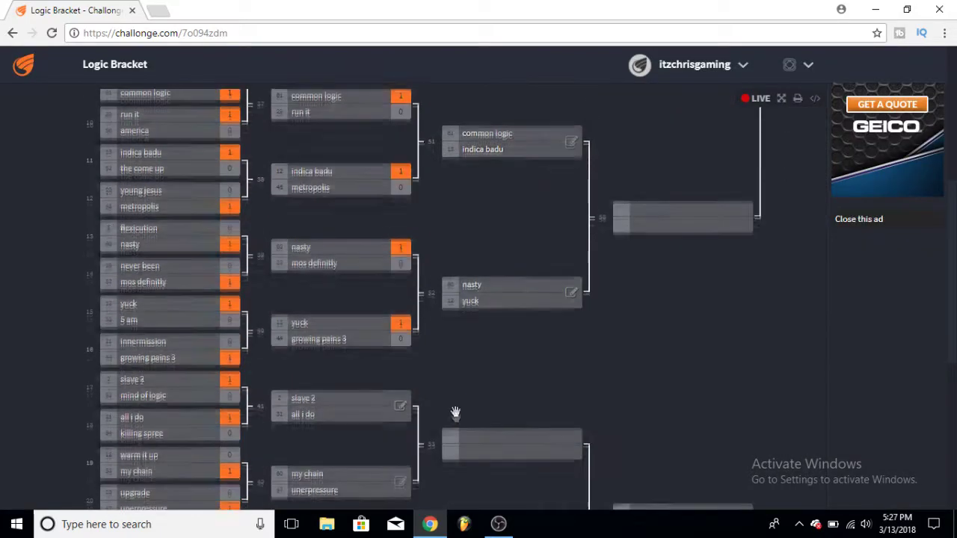
pyautogui.click(403, 409)
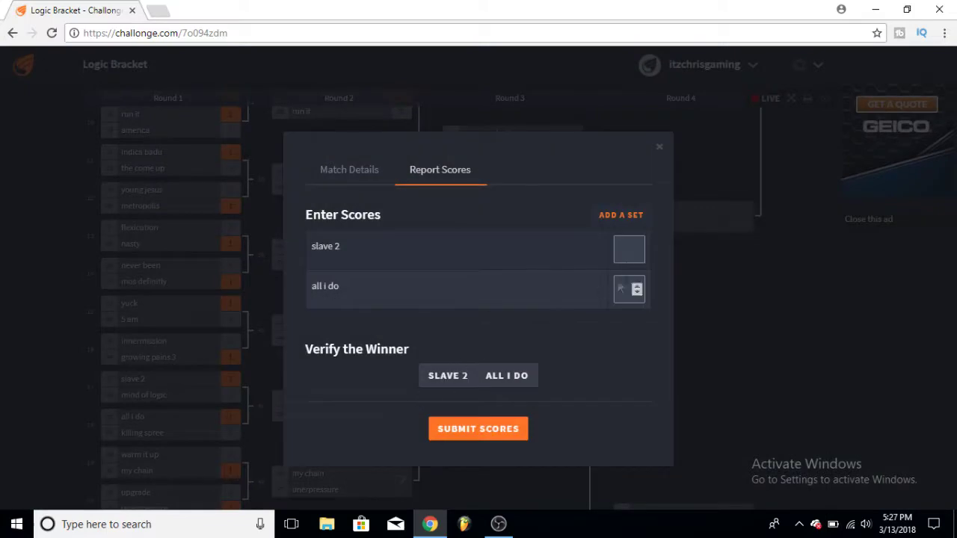
pyautogui.click(493, 429)
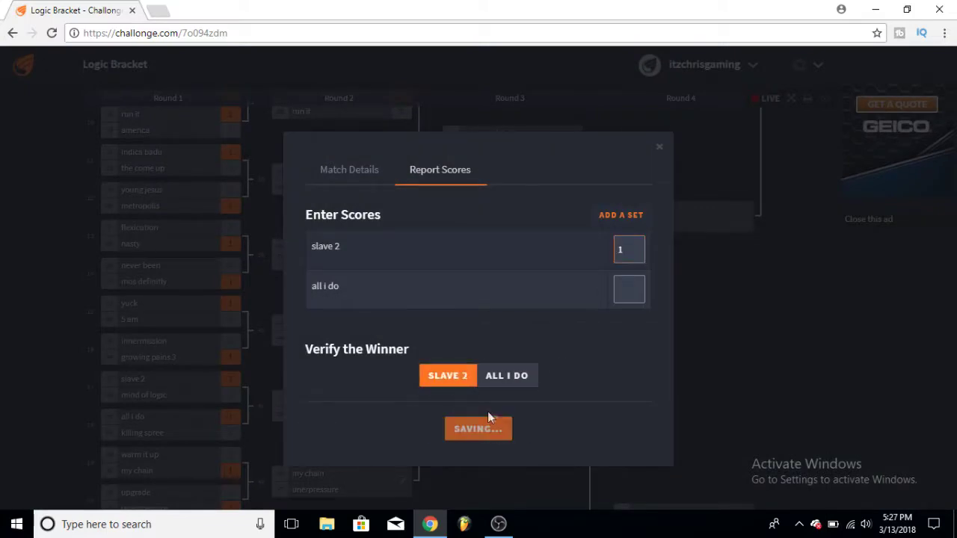
# Report the Round 2 match between my chain and unerpressure with score 1 for my chain as the winner
pyautogui.scroll(-2, 440, 378)
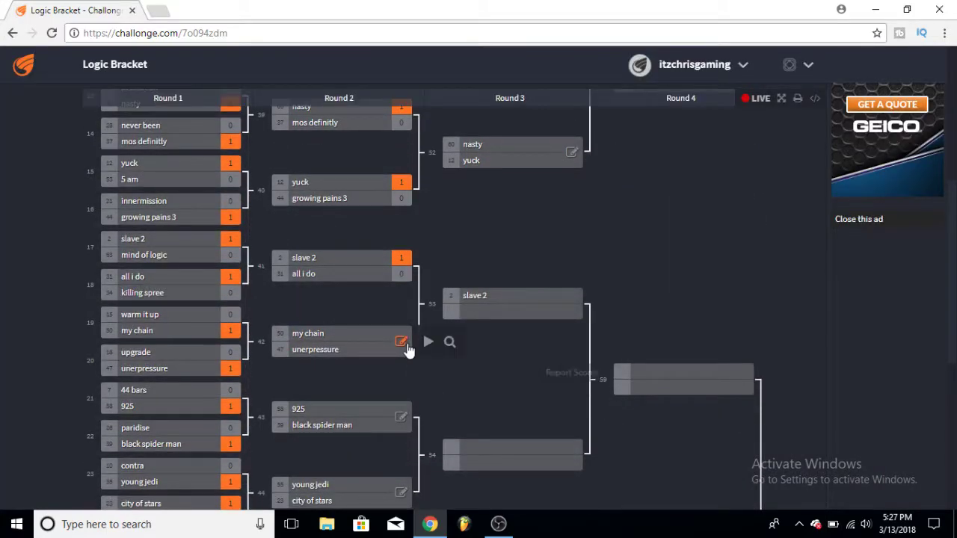
pyautogui.click(403, 341)
pyautogui.write('1')
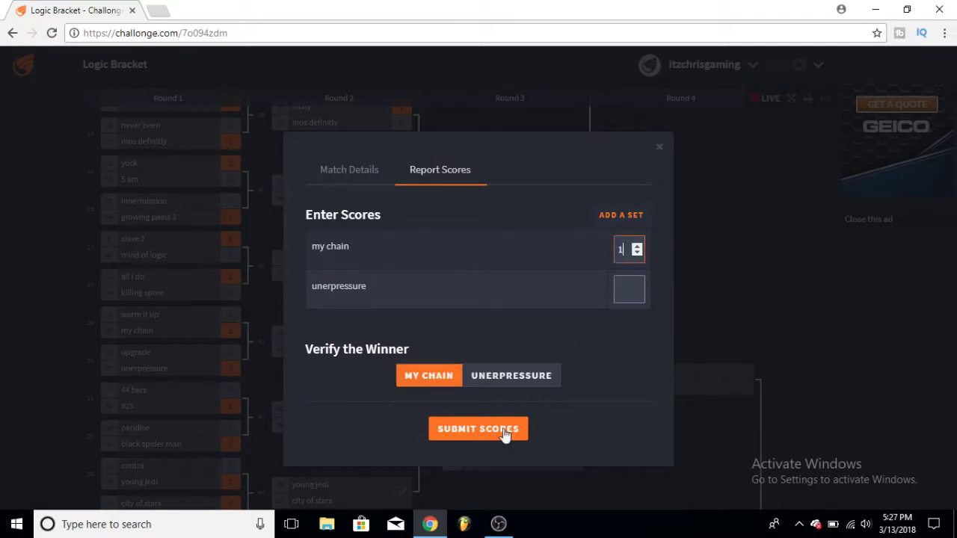
pyautogui.click(487, 435)
# Report the Round 2 match between 925 and black spider man with score 1 for 925 as the winner
pyautogui.scroll(-1, 476, 427)
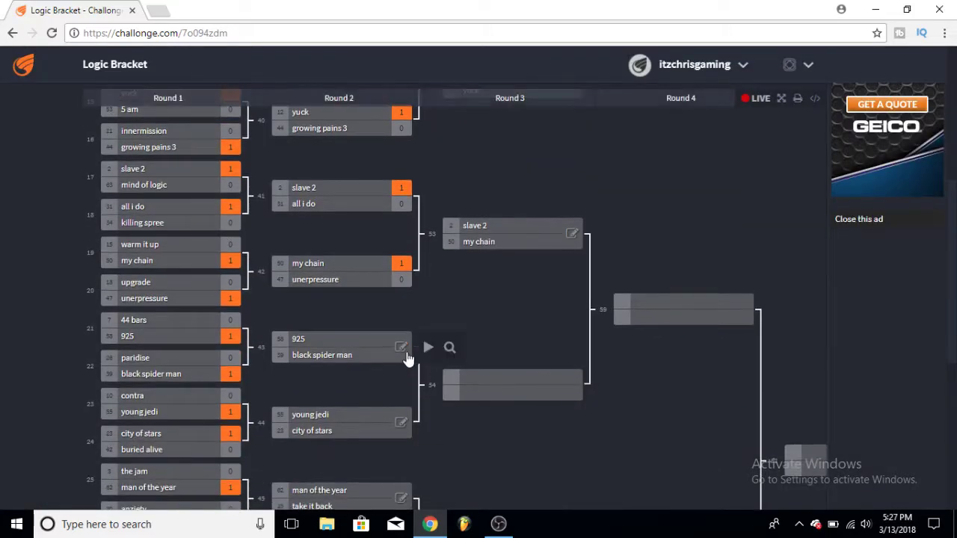
pyautogui.click(405, 352)
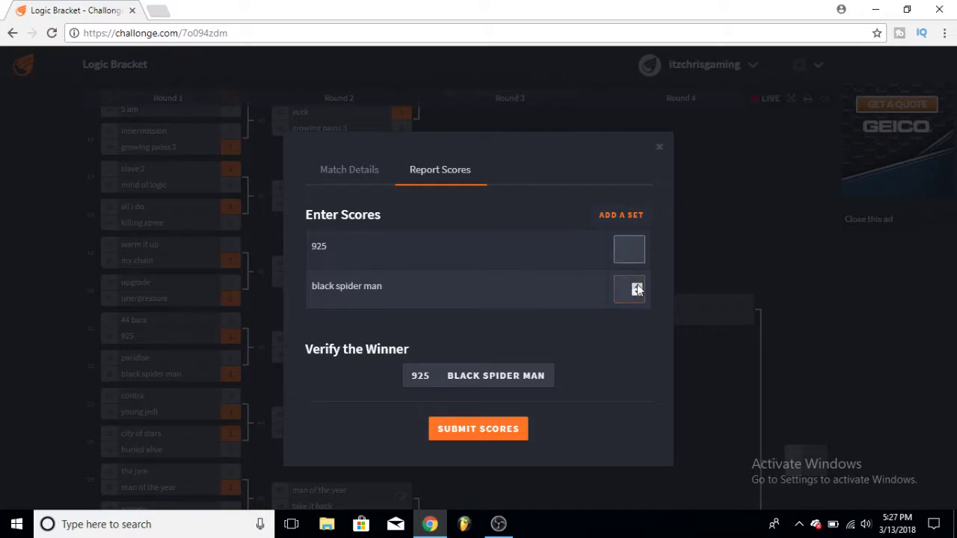
pyautogui.click(635, 246)
pyautogui.click(477, 423)
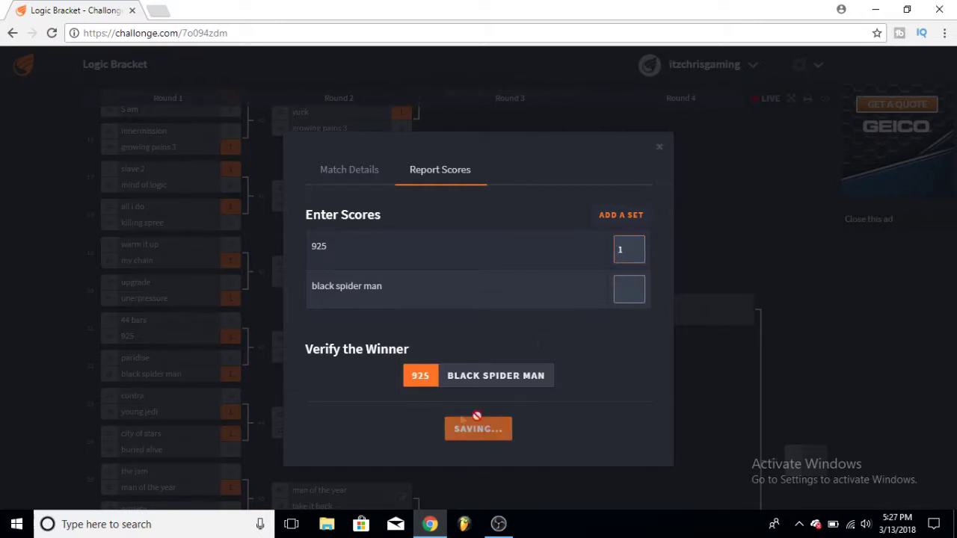
# Report the Round 2 match between young jedi and city of stars with score 1 for city of stars as the winner
pyautogui.scroll(-1, 404, 359)
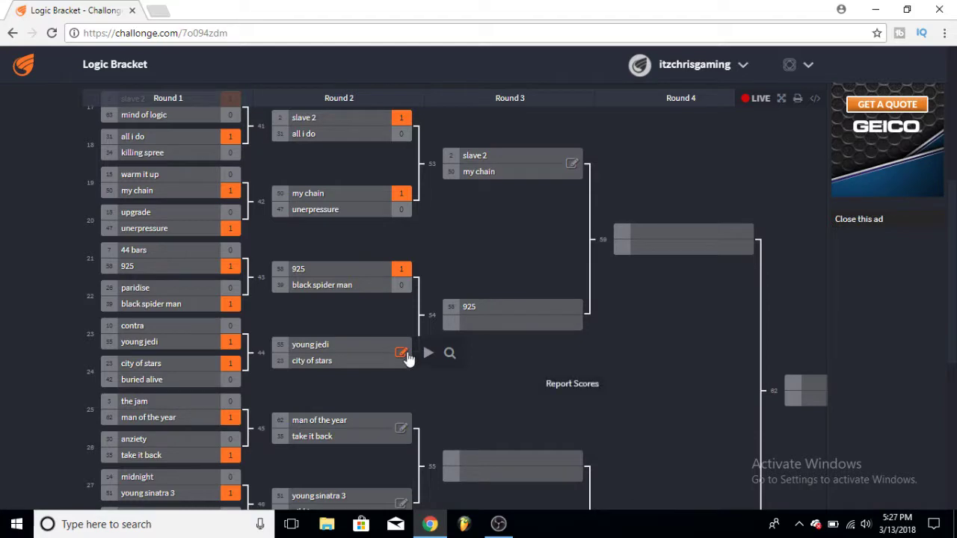
pyautogui.click(403, 355)
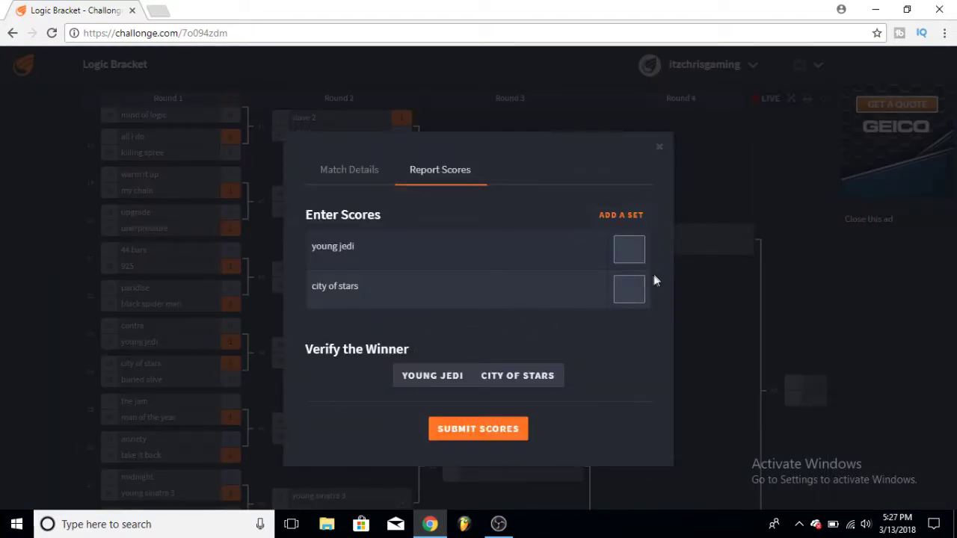
pyautogui.click(472, 431)
# Report the Round 2 match between man of the year and take it back with score 1 for take it back as the winner
pyautogui.scroll(-1, 408, 396)
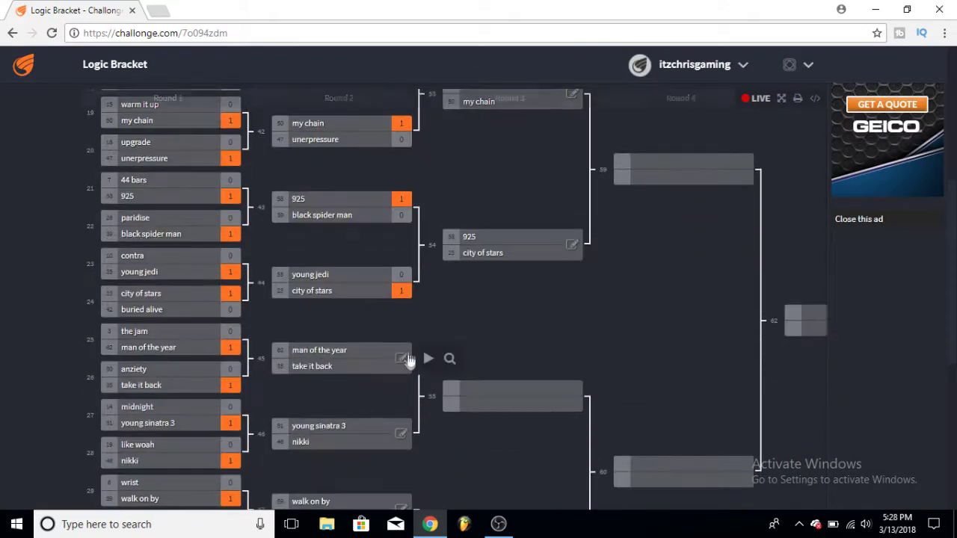
pyautogui.click(408, 361)
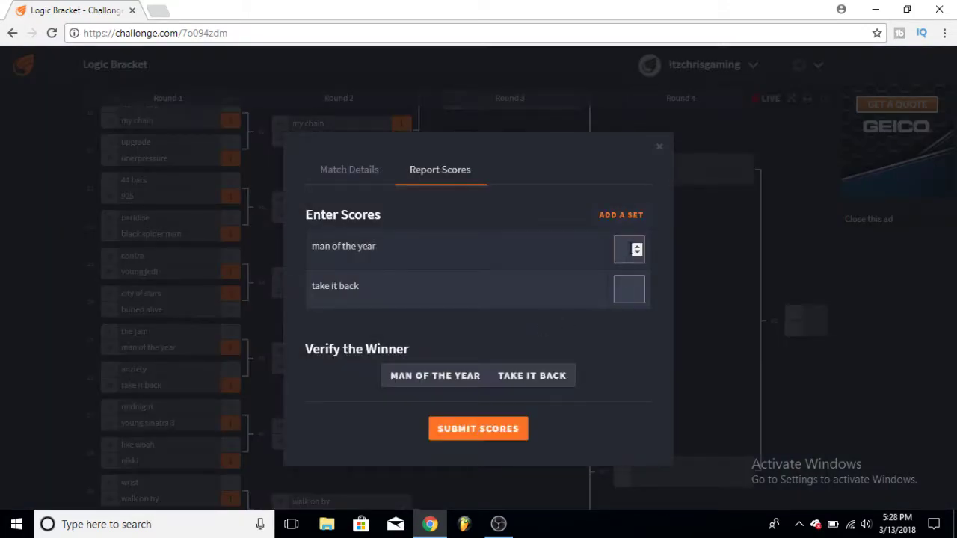
pyautogui.click(637, 288)
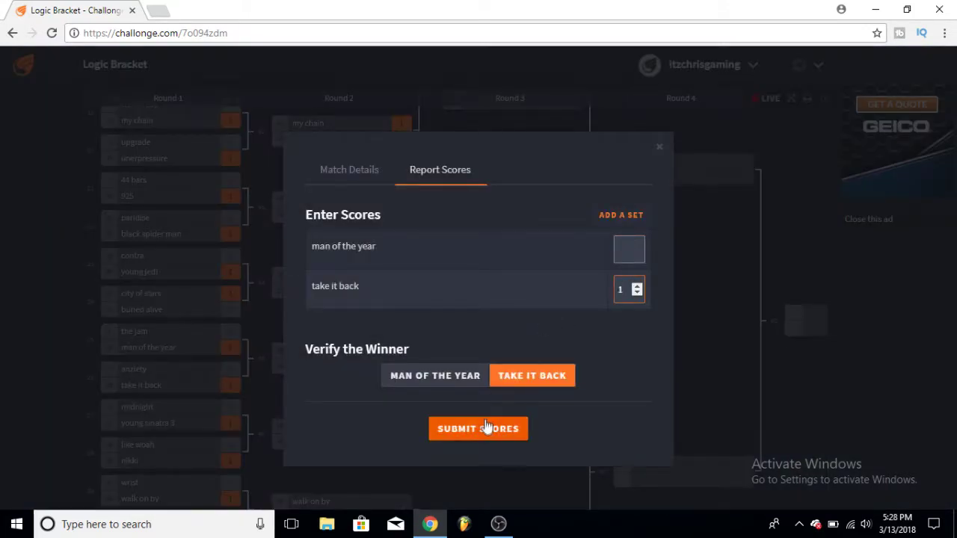
pyautogui.click(482, 429)
# Report the Round 2 match between young sinatra 3 and nikki with score 1 for young sinatra 3 as the winner
pyautogui.scroll(-1, 419, 385)
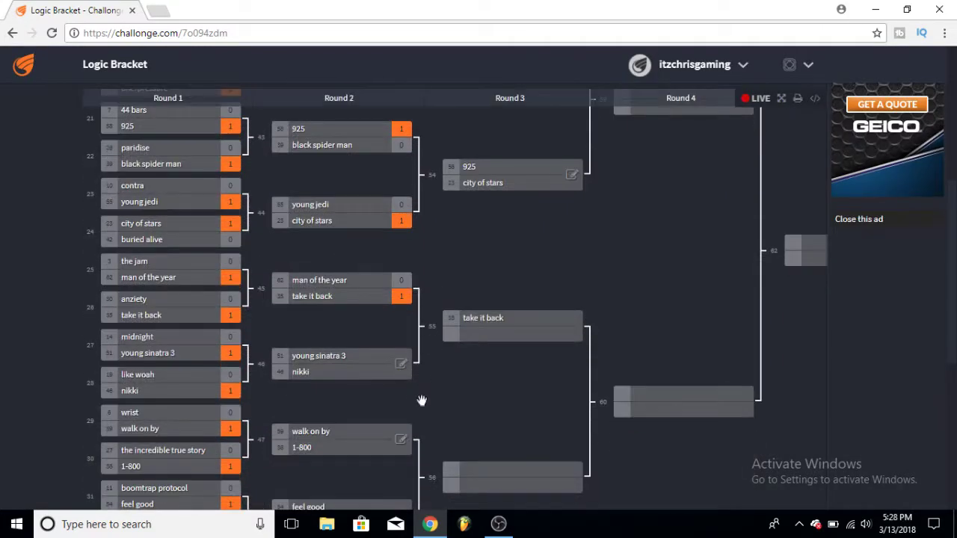
pyautogui.click(407, 366)
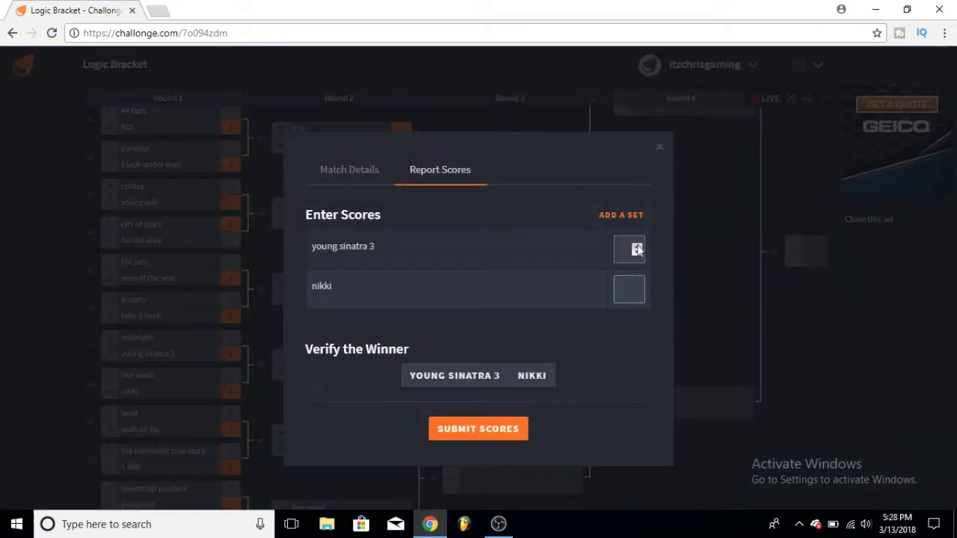
pyautogui.click(636, 249)
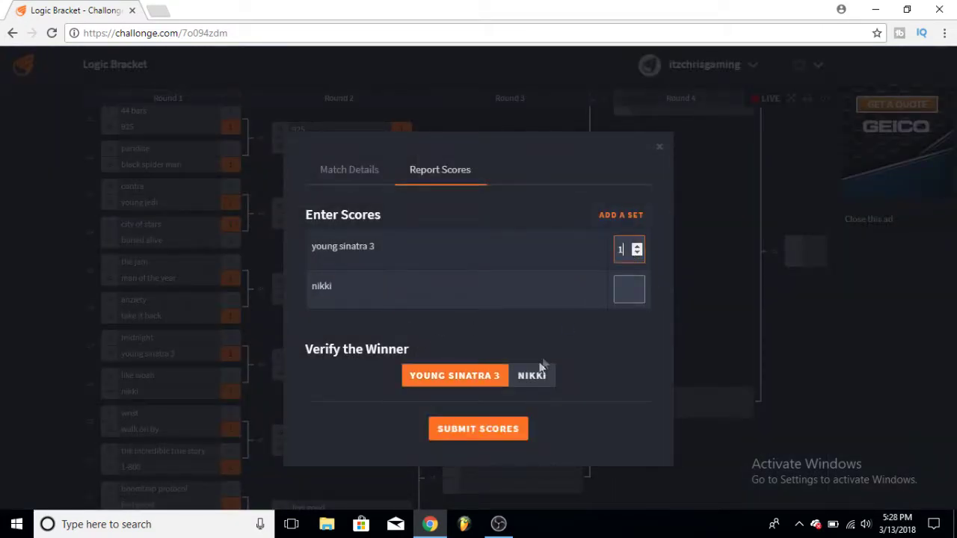
pyautogui.click(498, 440)
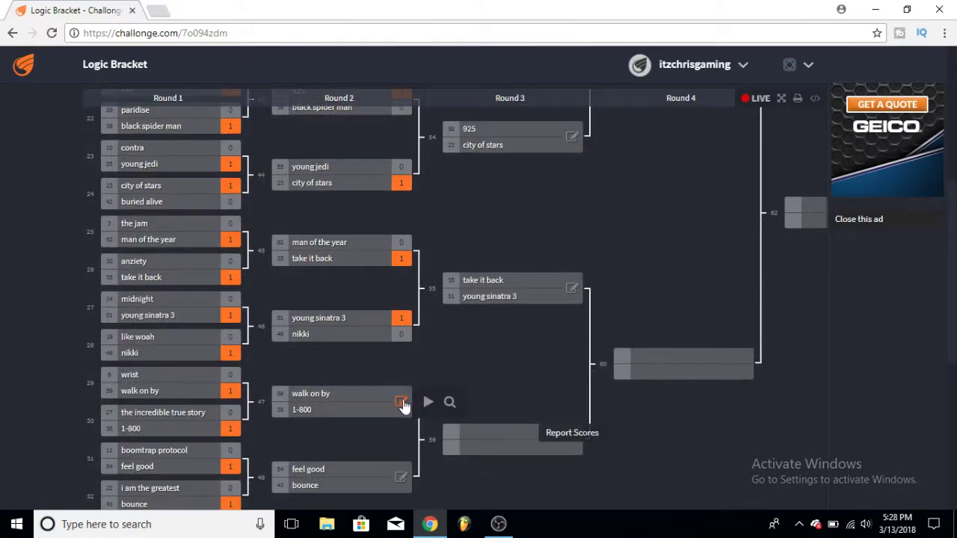
# Report the Round 2 match between walk on by and 1-800 with score 1 for walk on by as the winner
pyautogui.click(428, 402)
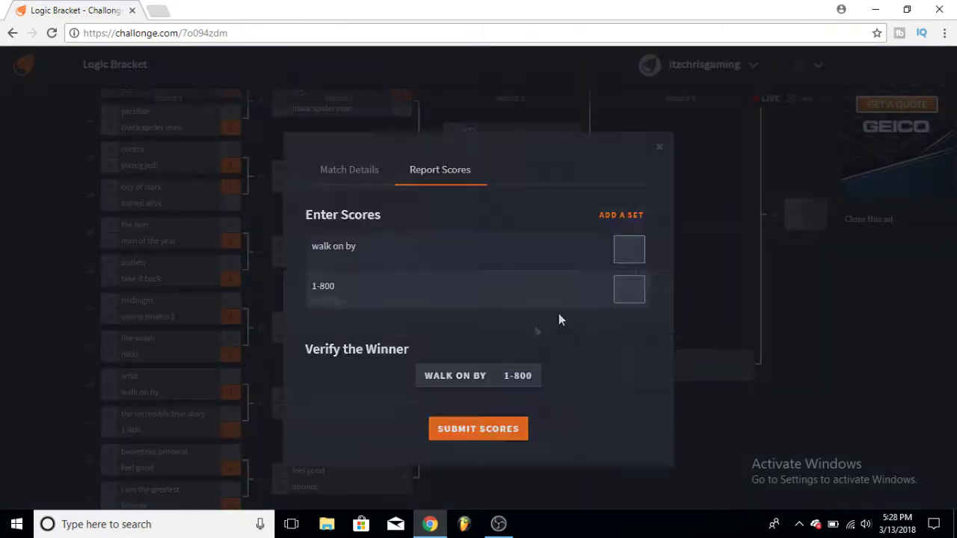
pyautogui.click(637, 253)
pyautogui.click(636, 249)
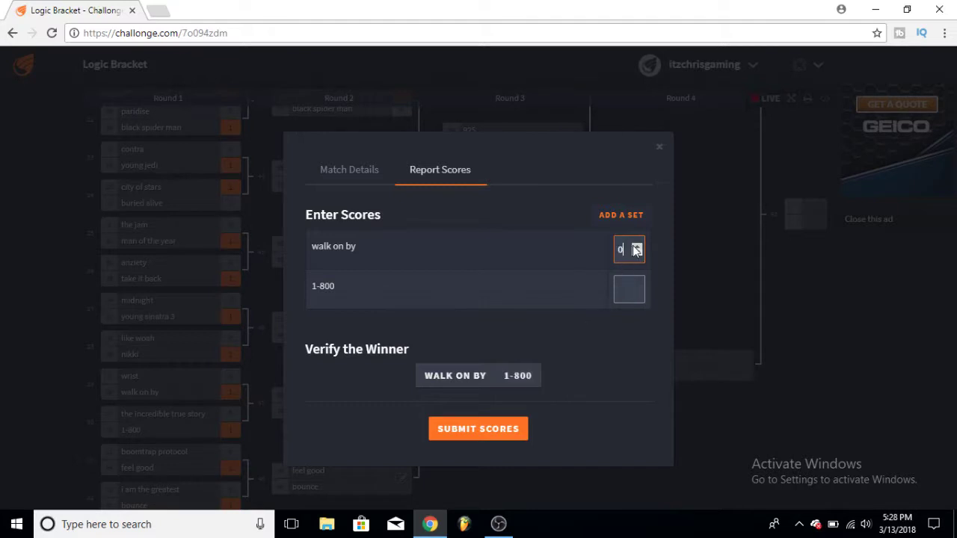
pyautogui.click(636, 249)
pyautogui.click(470, 428)
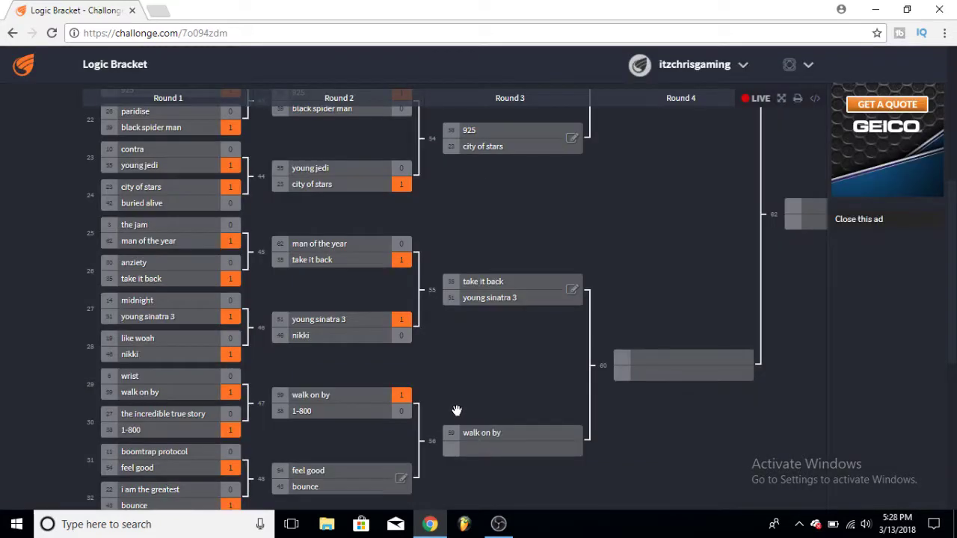
# Report the Round 2 match between feel good and bounce with score 1 for feel good as the winner
pyautogui.scroll(-2, 418, 464)
pyautogui.click(401, 339)
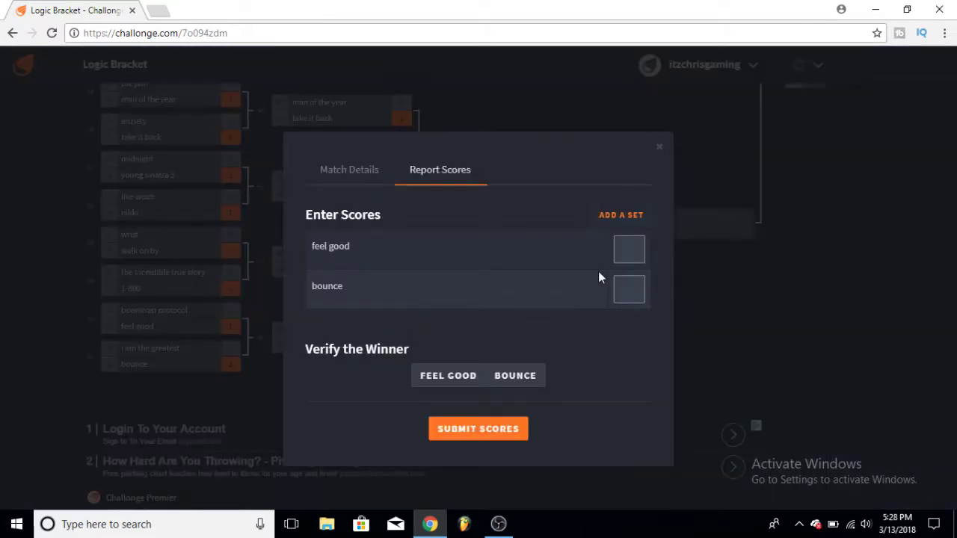
pyautogui.click(636, 249)
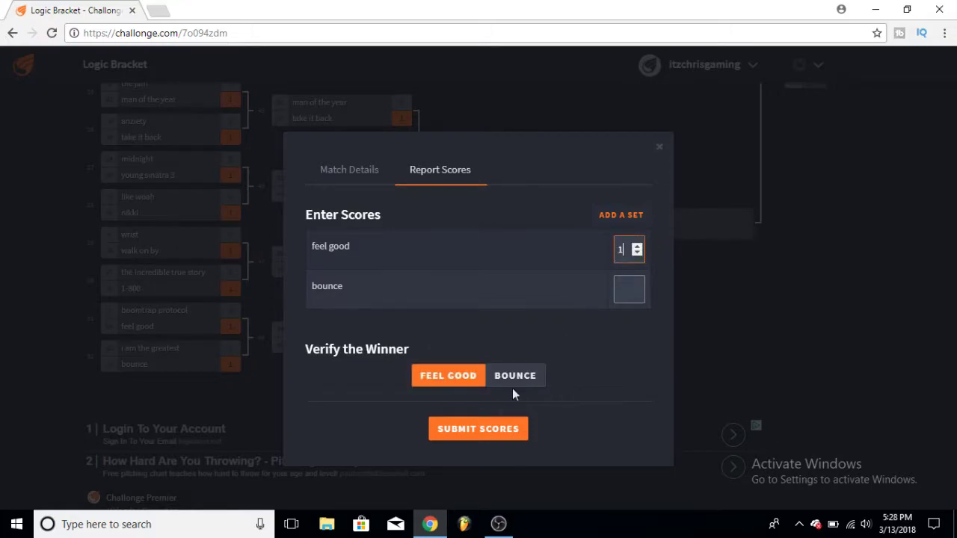
pyautogui.click(478, 428)
# Report the Round 3 match between top ten and driving ms daisy with score 1 for driving ms daisy as the winner
pyautogui.scroll(8, 733, 358)
pyautogui.scroll(8, 730, 355)
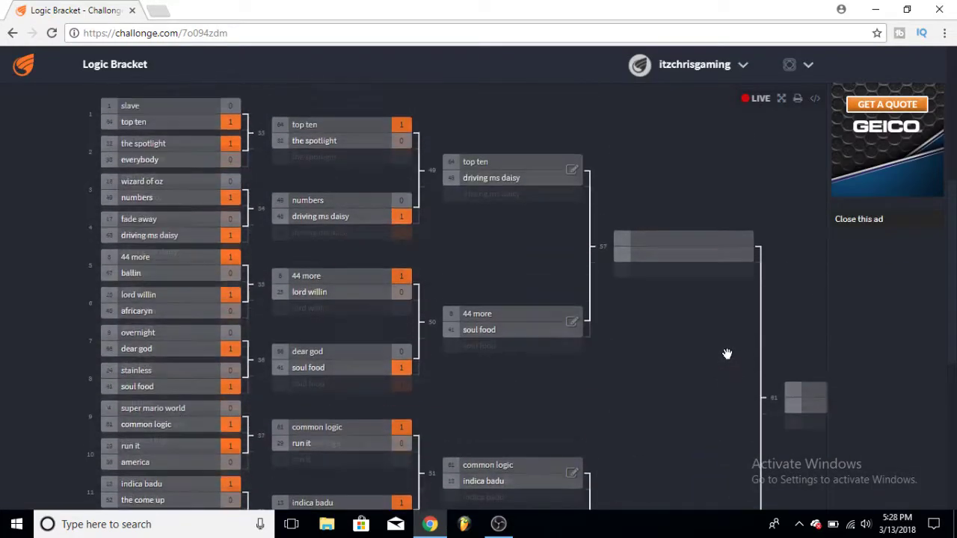
pyautogui.scroll(-2, 658, 418)
pyautogui.scroll(-3, 618, 381)
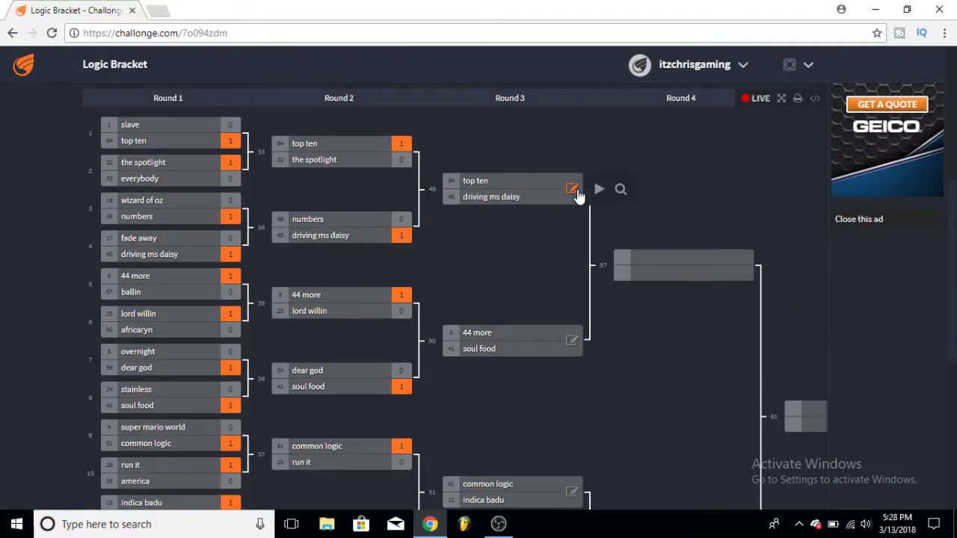
pyautogui.click(572, 190)
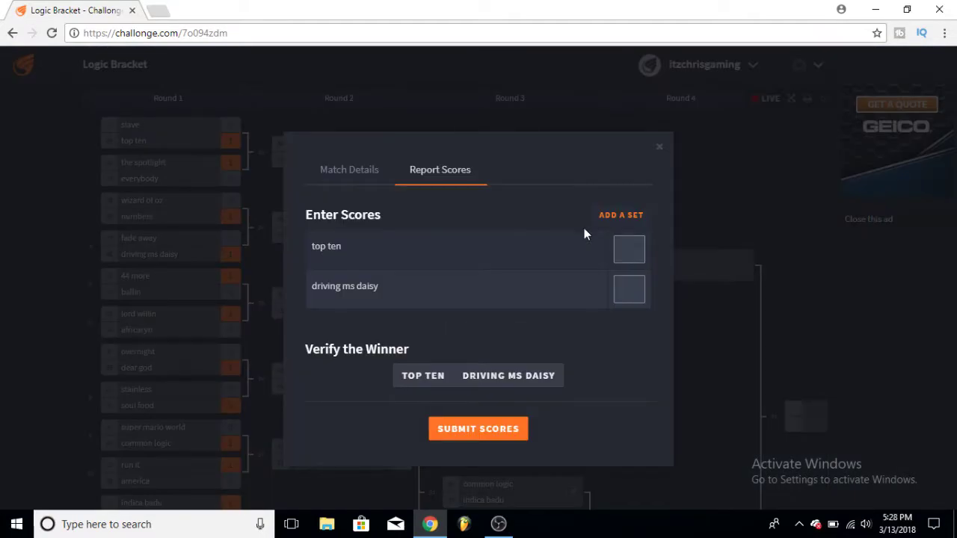
pyautogui.click(636, 285)
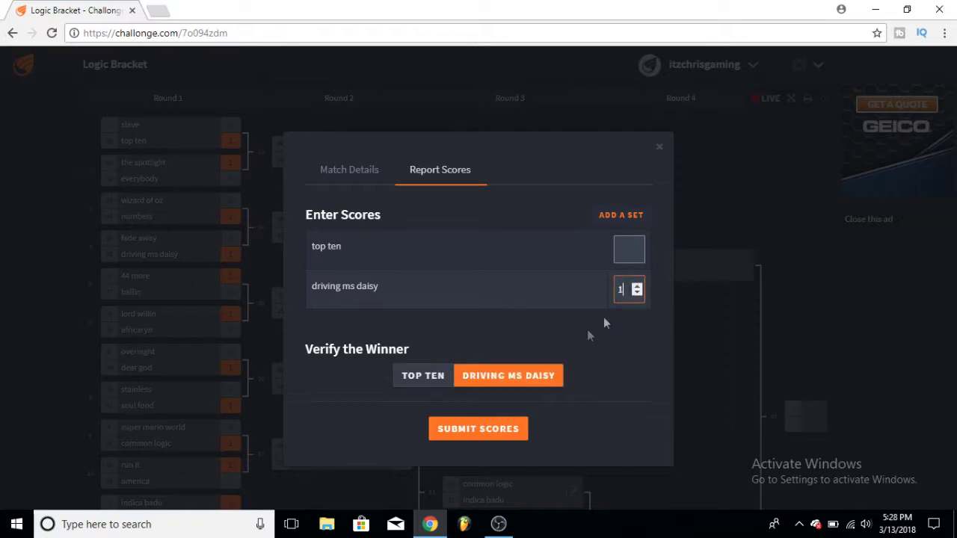
pyautogui.click(468, 433)
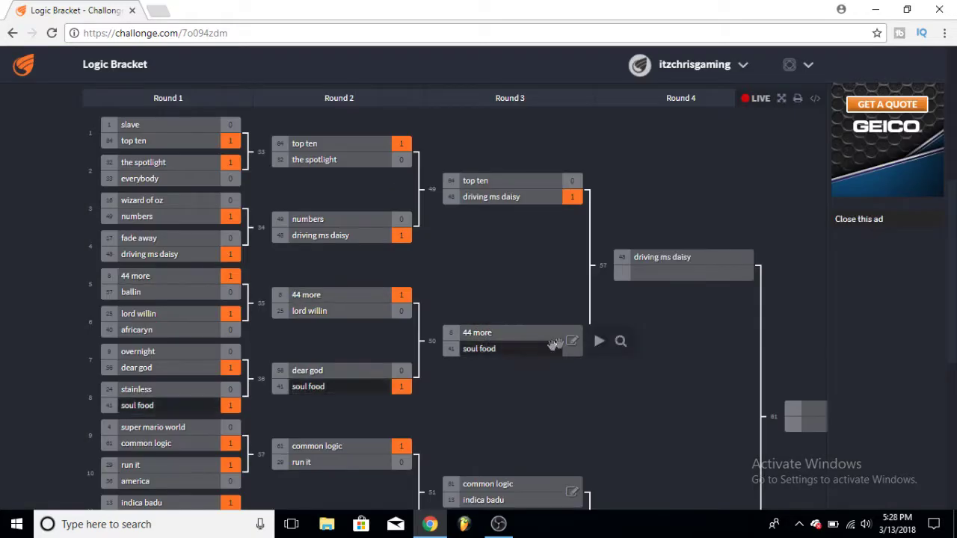
# Report the Round 3 match between 44 more and soul food with score 1 for soul food as the winner
pyautogui.click(572, 342)
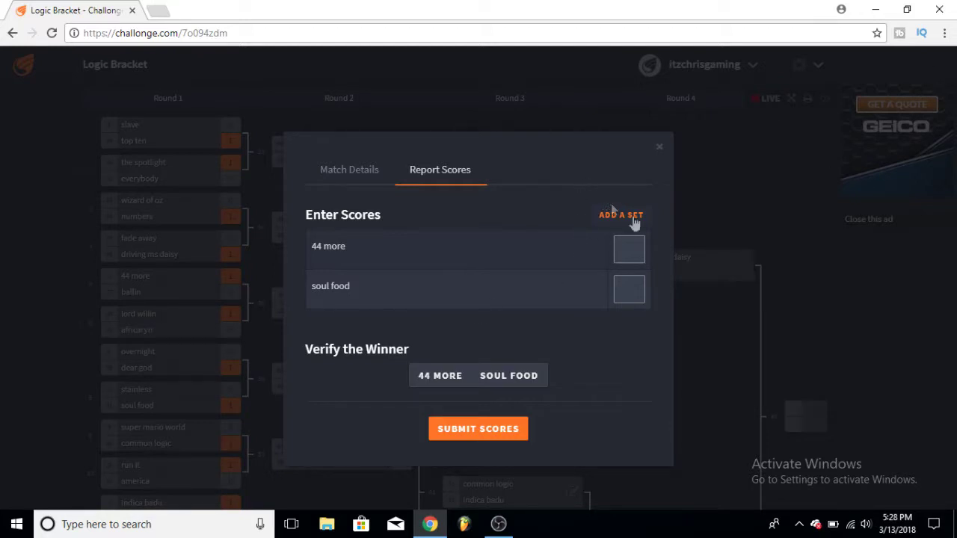
pyautogui.click(635, 286)
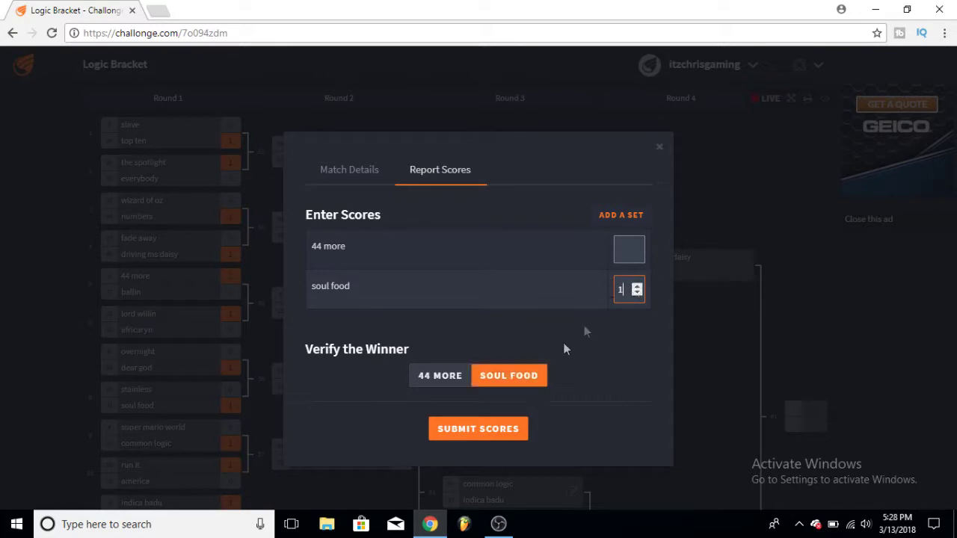
pyautogui.click(491, 426)
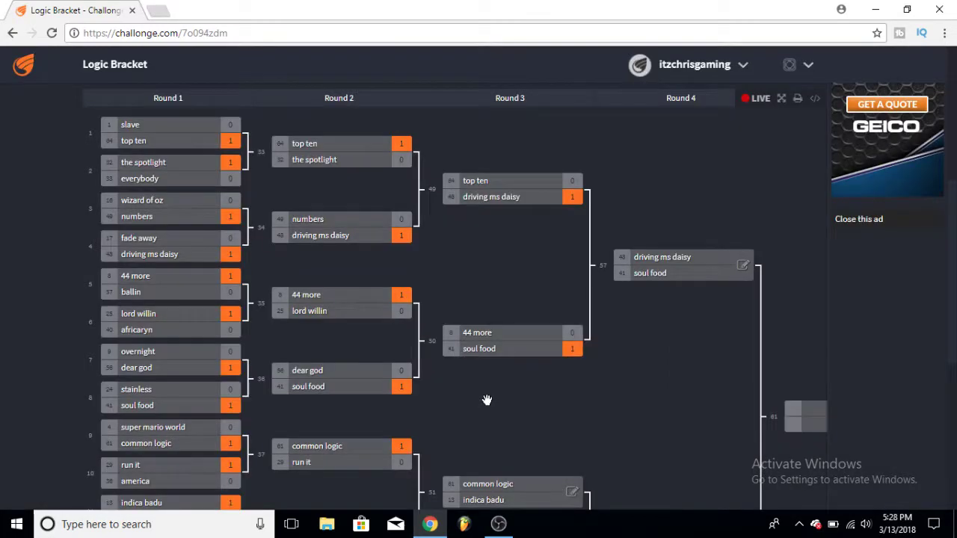
pyautogui.scroll(-2, 487, 400)
pyautogui.click(572, 357)
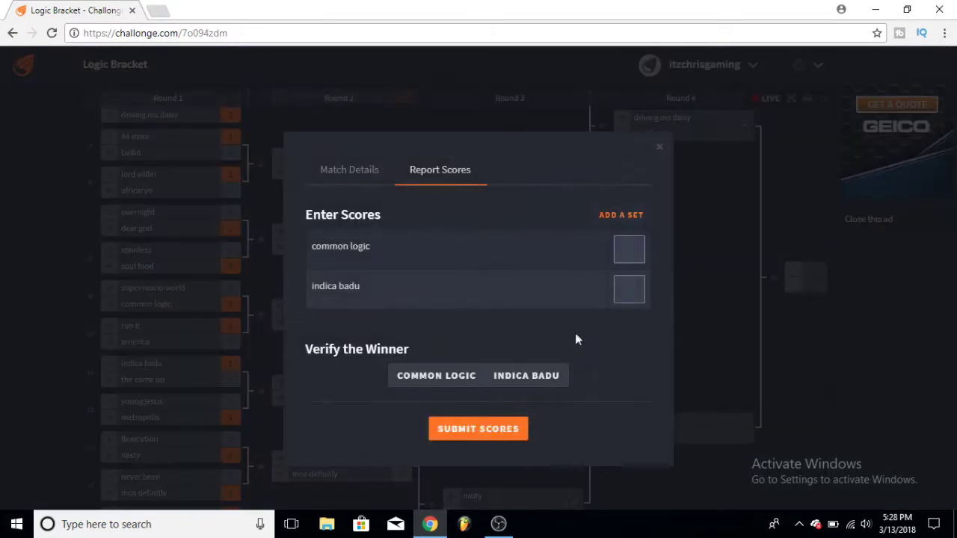
pyautogui.click(635, 287)
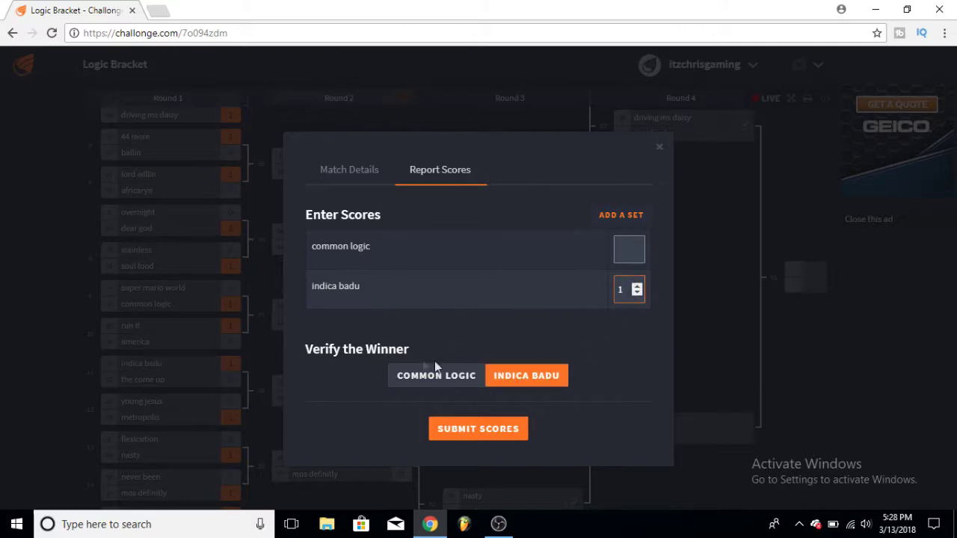
pyautogui.click(459, 428)
# Report the Round 3 match between nasty and yuck with score 1 for yuck as the winner
pyautogui.scroll(-2, 538, 393)
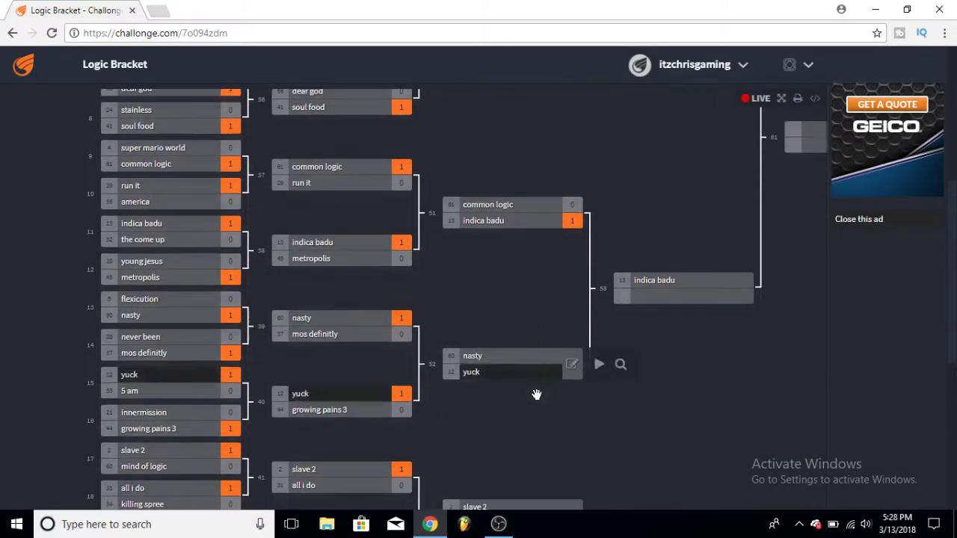
pyautogui.scroll(-1, 537, 394)
pyautogui.click(572, 295)
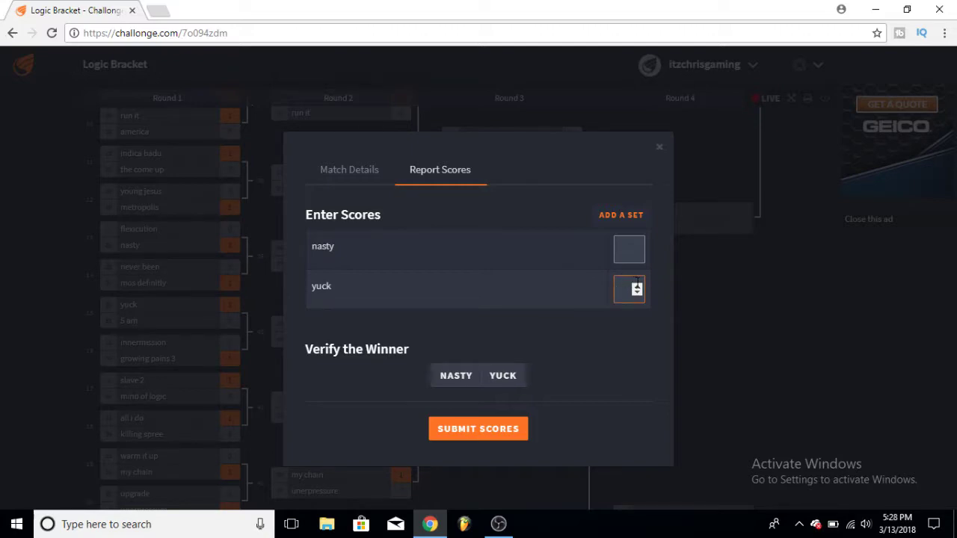
pyautogui.click(508, 428)
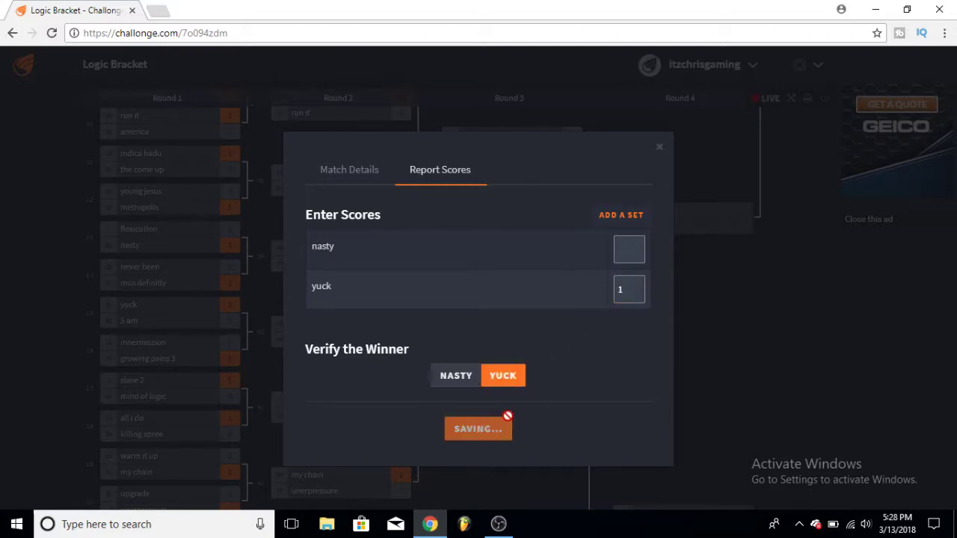
# Report the Round 3 match between slave 2 and my chain with score 1 for slave 2 as the winner
pyautogui.scroll(-2, 509, 416)
pyautogui.click(569, 312)
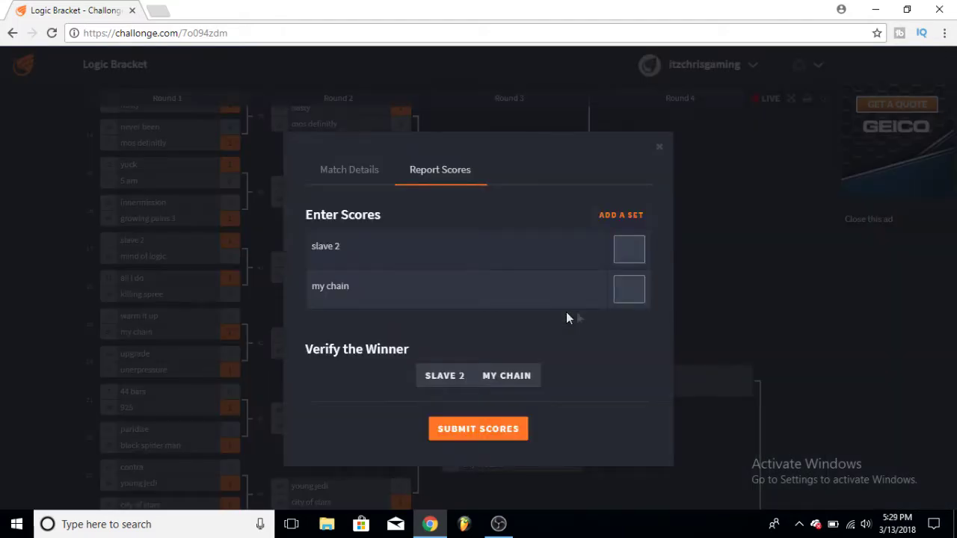
pyautogui.click(637, 246)
pyautogui.click(517, 423)
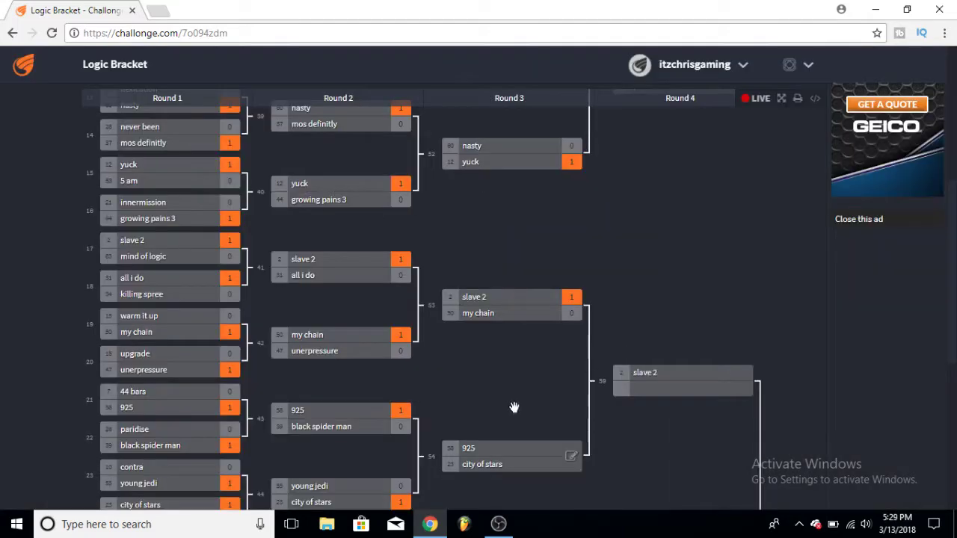
# Report the Round 3 match between 925 and city of stars with score 1 for city of stars as the winner
pyautogui.scroll(-2, 514, 407)
pyautogui.click(573, 317)
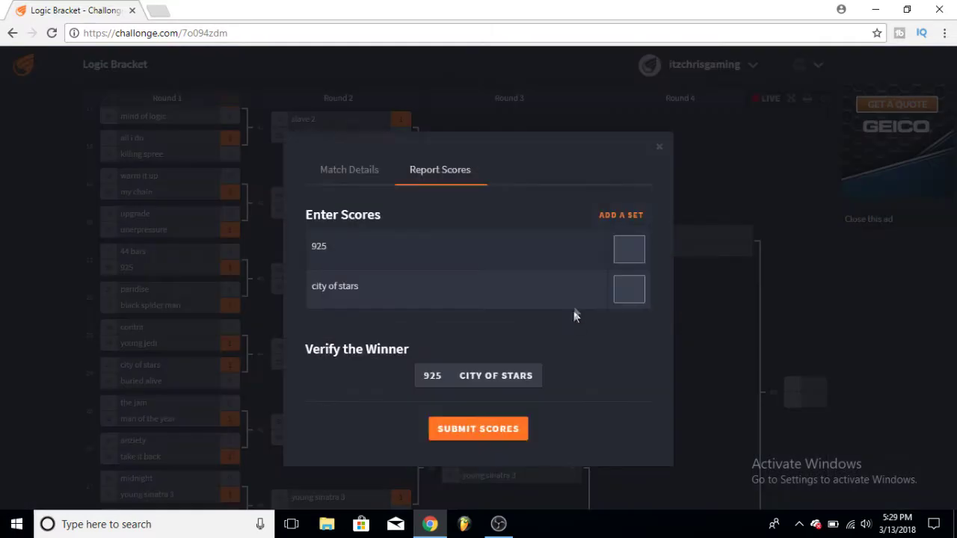
pyautogui.click(637, 288)
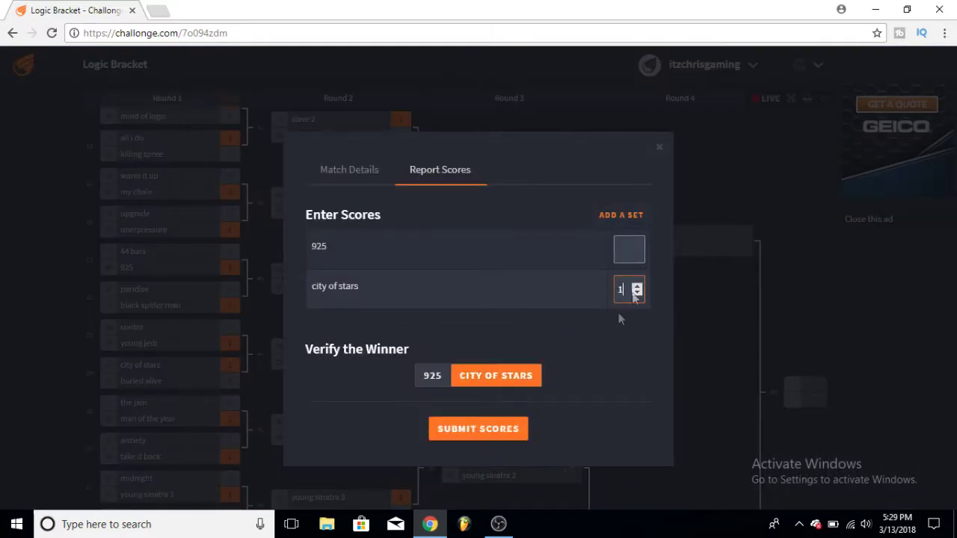
pyautogui.click(508, 429)
# Report the Round 3 match between take it back and young sinatra 3 with score 1 for young sinatra 3 as the winner
pyautogui.scroll(-2, 505, 413)
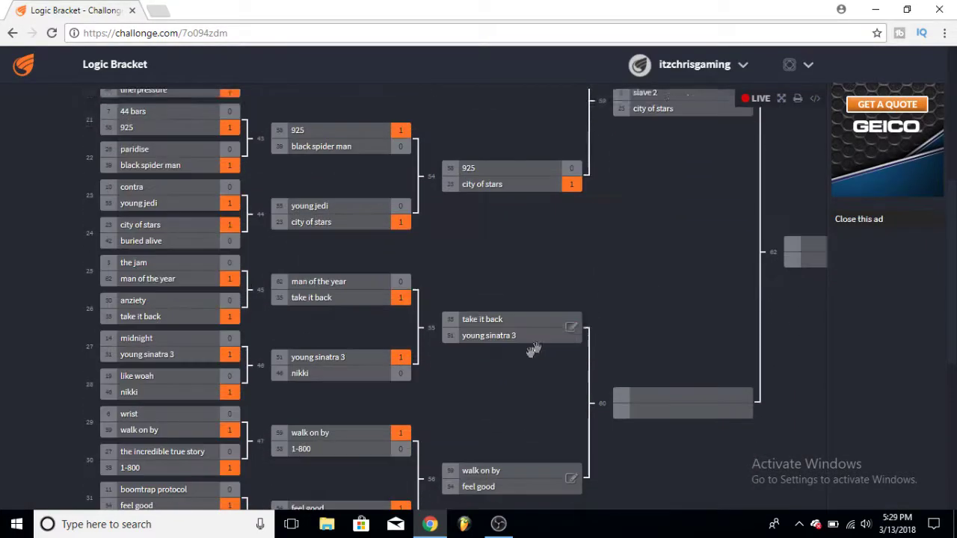
pyautogui.click(573, 329)
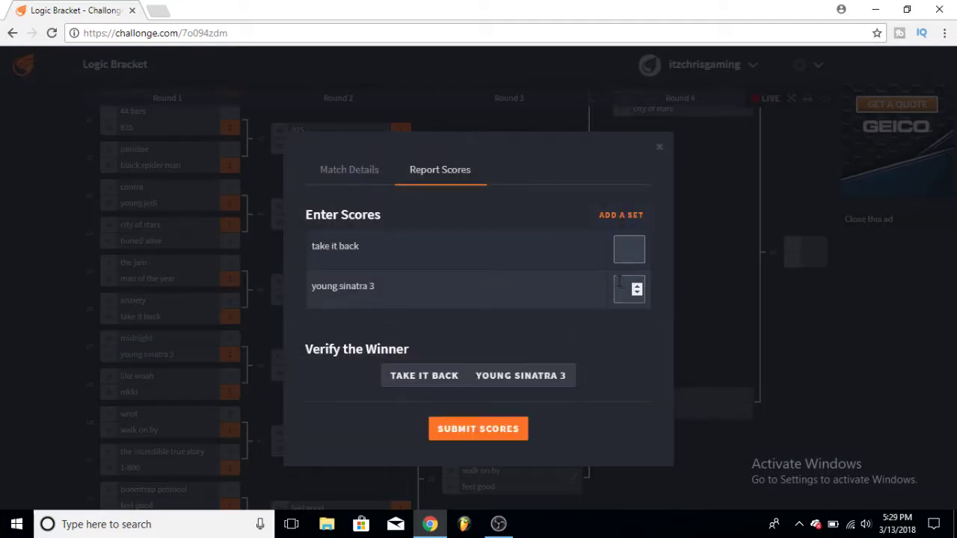
pyautogui.click(637, 287)
pyautogui.click(509, 425)
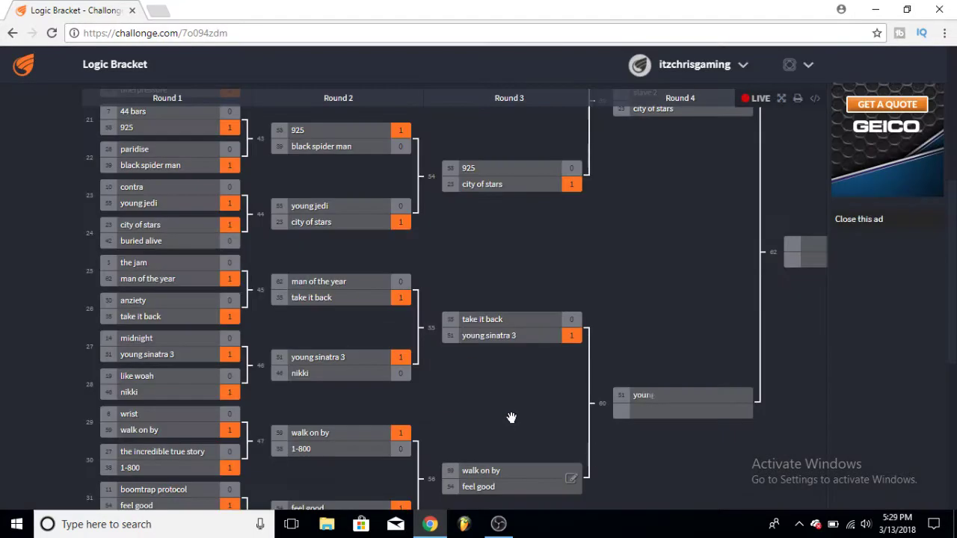
# Report the Round 3 match between walk on by and feel good with score 1 for walk on by as the winner
pyautogui.scroll(-1, 513, 408)
pyautogui.click(571, 441)
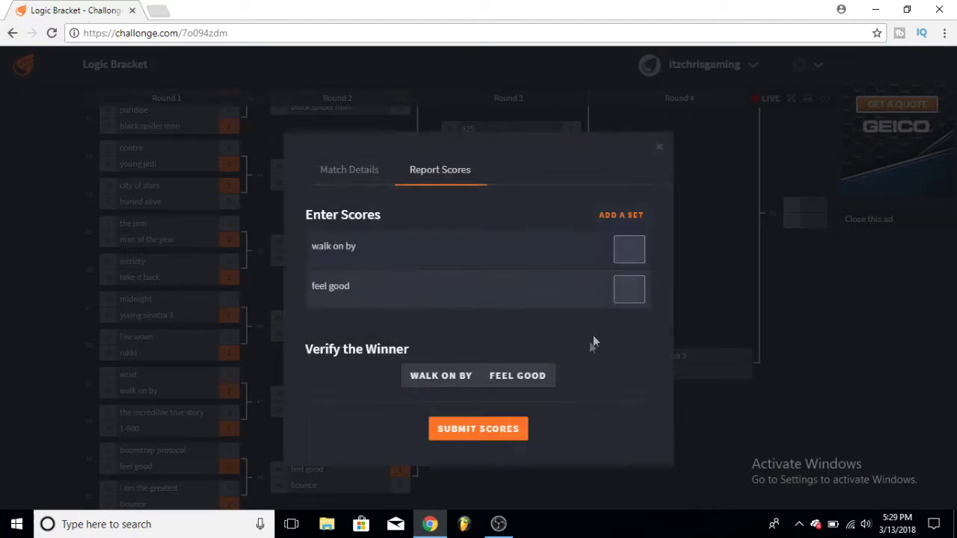
pyautogui.click(636, 249)
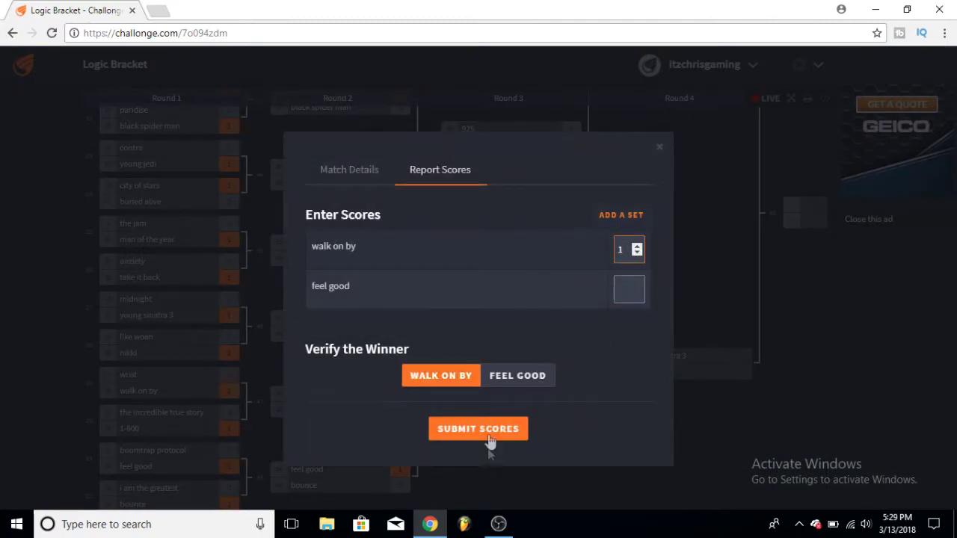
pyautogui.click(487, 435)
# Report the Round 4 match between driving ms daisy and soul food with score 1 for soul food as the winner
pyautogui.scroll(20, 736, 389)
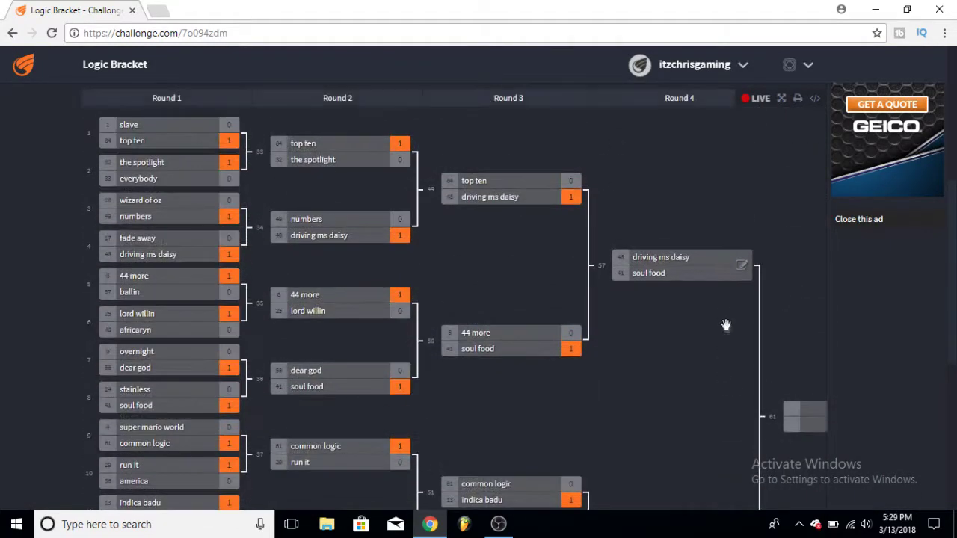
pyautogui.click(742, 270)
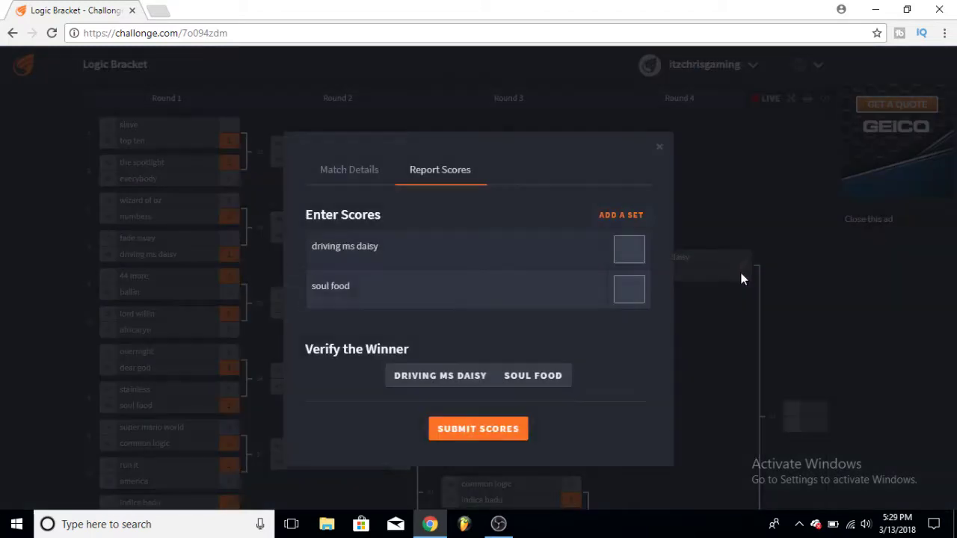
pyautogui.click(637, 285)
pyautogui.click(478, 430)
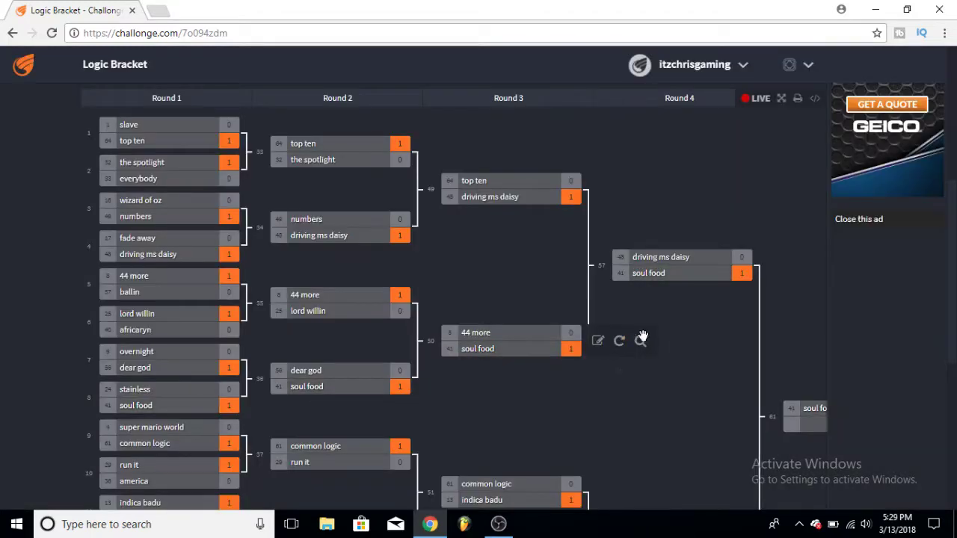
# Report the Round 4 match between indica badu and yuck with score 1 for indica badu as the winner
pyautogui.scroll(-5, 640, 337)
pyautogui.scroll(4, 677, 339)
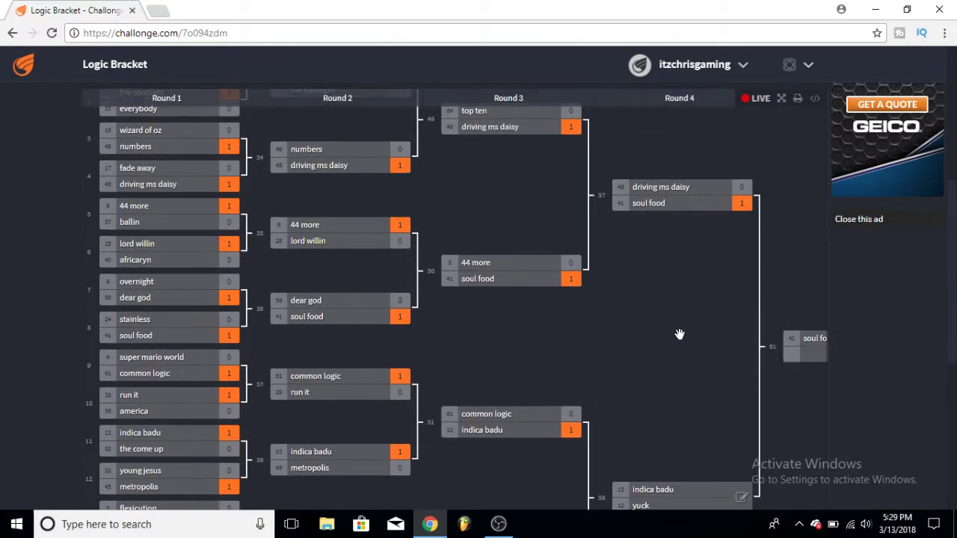
pyautogui.scroll(-1, 679, 335)
pyautogui.scroll(1, 679, 335)
pyautogui.scroll(-6, 679, 335)
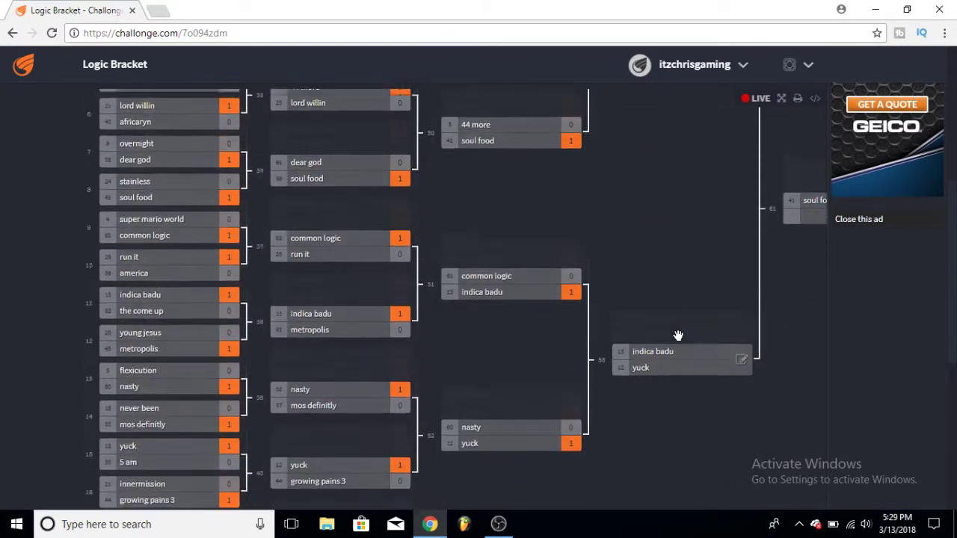
pyautogui.scroll(4, 677, 336)
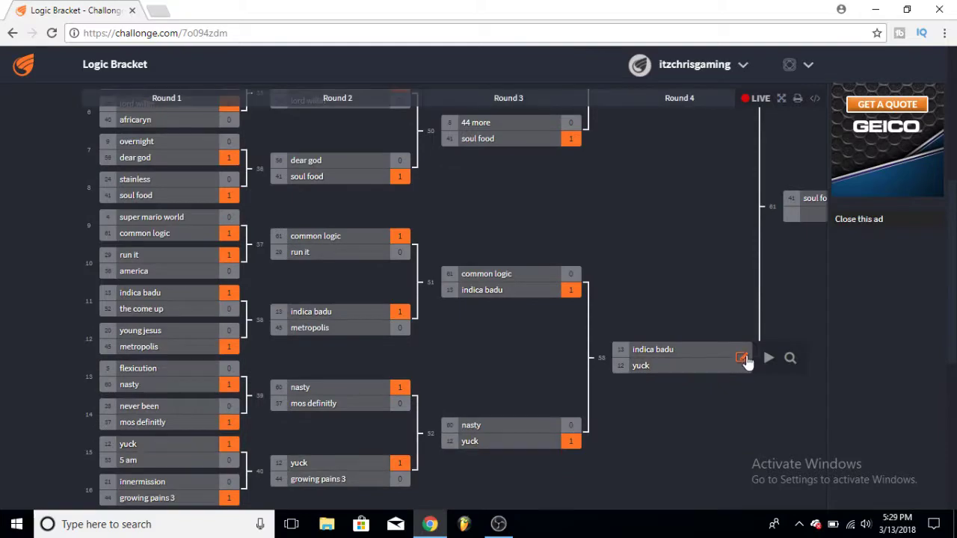
pyautogui.click(742, 359)
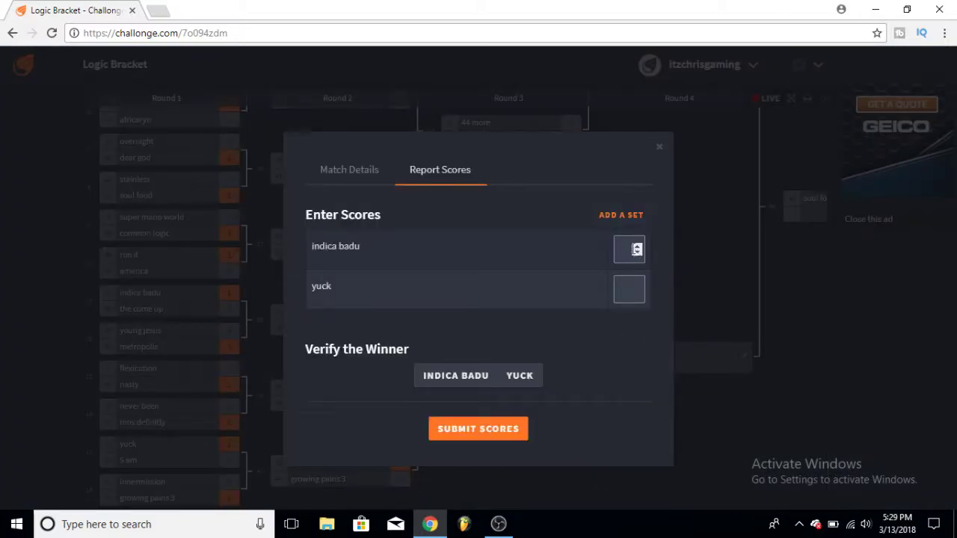
pyautogui.click(637, 246)
pyautogui.click(513, 423)
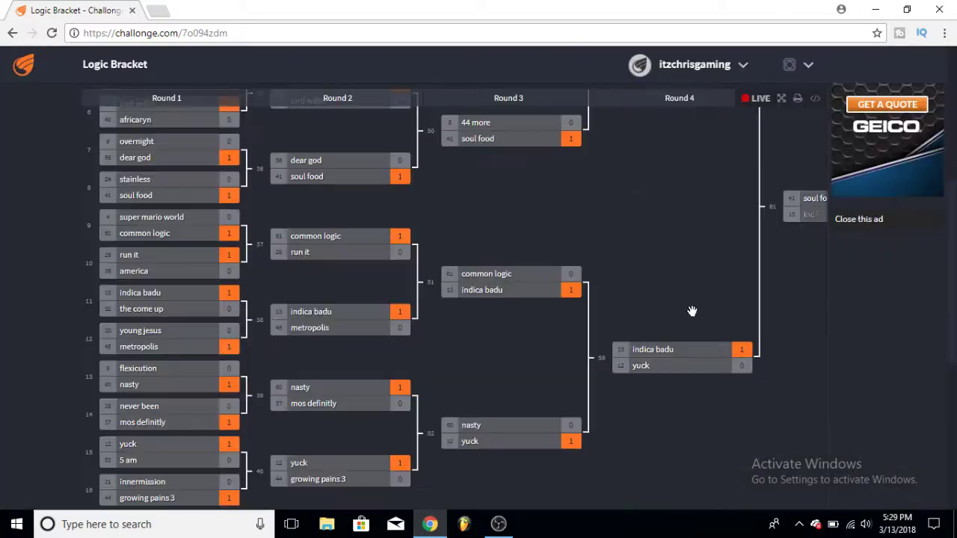
# Report the Round 4 match between slave 2 and city of stars with score 1 for slave 2 as the winner
pyautogui.scroll(-6, 692, 311)
pyautogui.click(743, 245)
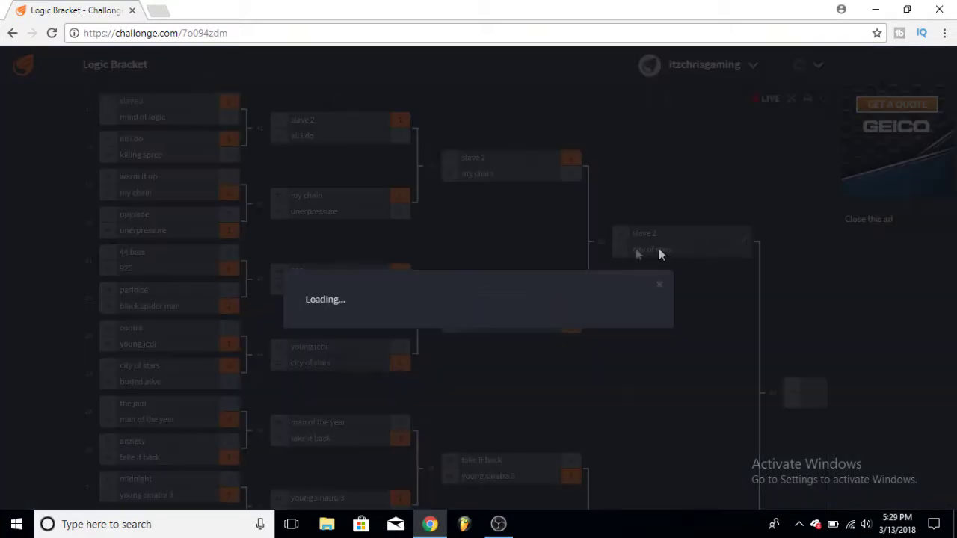
pyautogui.click(636, 246)
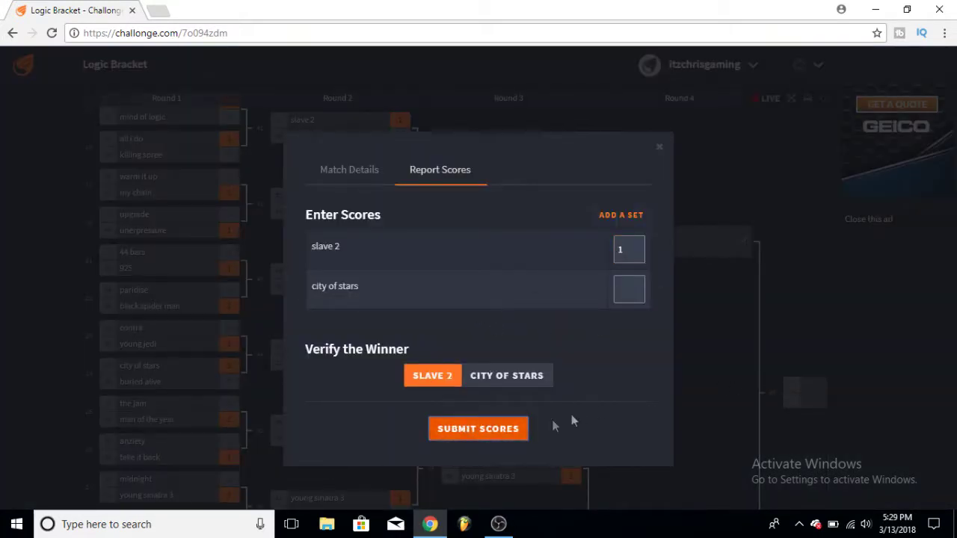
pyautogui.click(489, 431)
# Report the Round 4 match between young sinatra 3 and walk on by with score 1 for walk on by as the winner
pyautogui.scroll(-5, 749, 383)
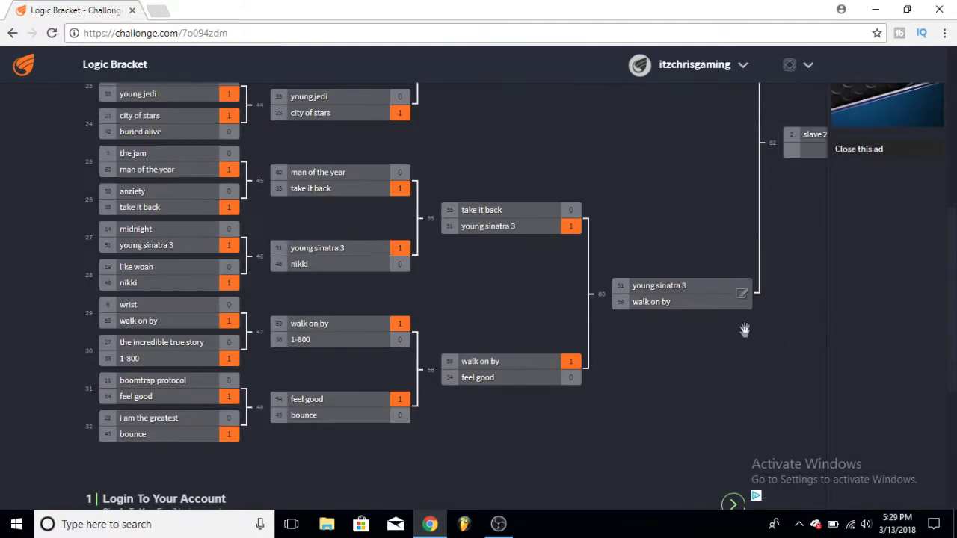
pyautogui.click(742, 300)
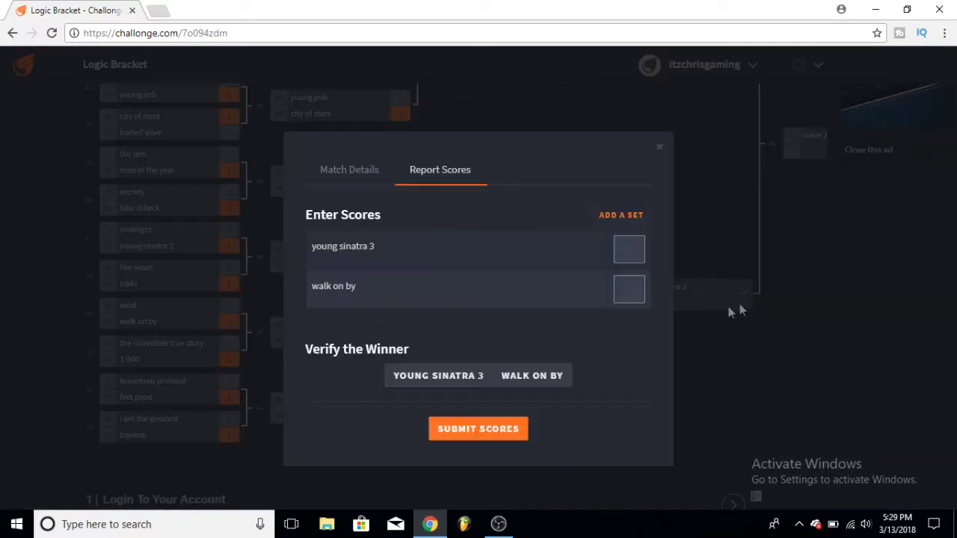
pyautogui.click(631, 290)
pyautogui.write('1')
pyautogui.click(498, 426)
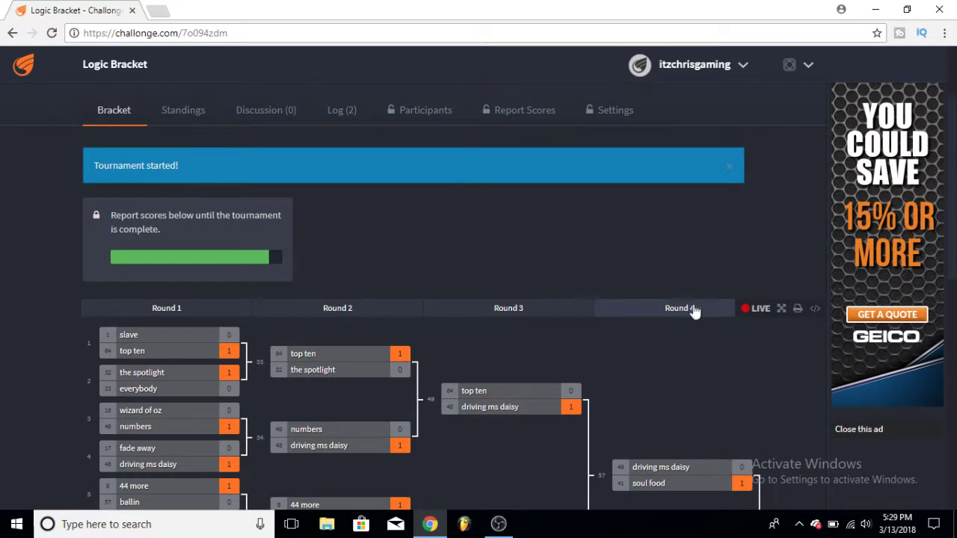
# Report the semifinal between soul food and indica badu with score 1 for soul food as the winner
pyautogui.moveTo(690, 308); pyautogui.dragTo(464, 324)
pyautogui.click(463, 323)
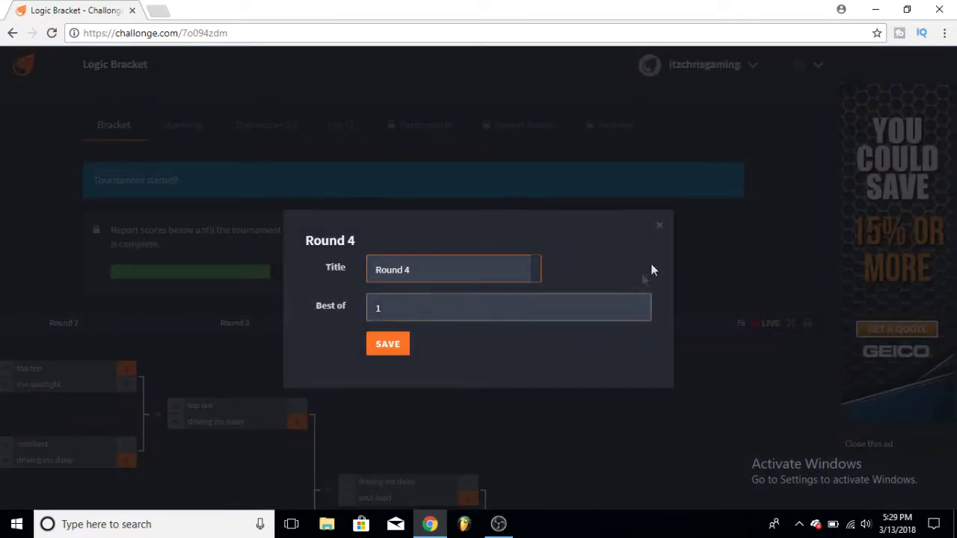
pyautogui.click(659, 225)
pyautogui.scroll(-6, 650, 367)
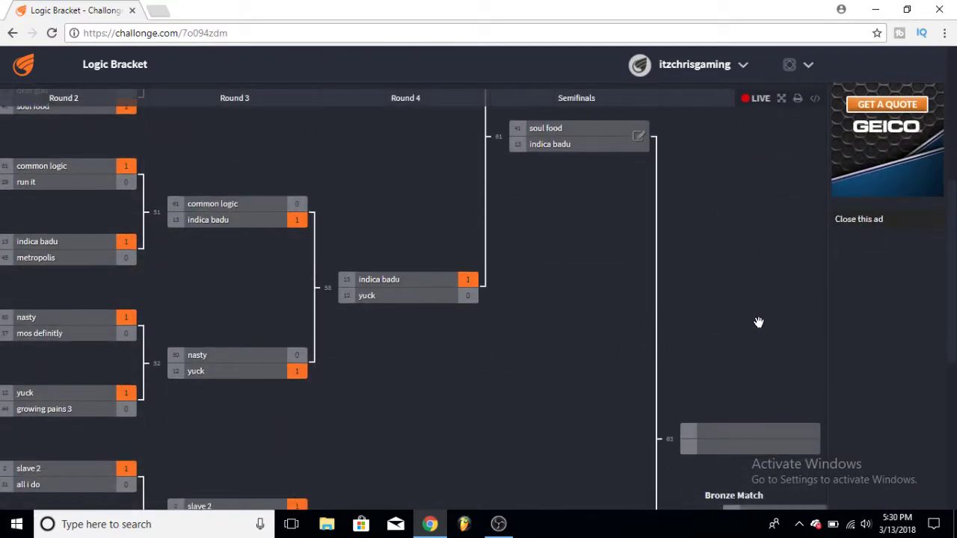
pyautogui.scroll(1, 671, 247)
pyautogui.click(640, 212)
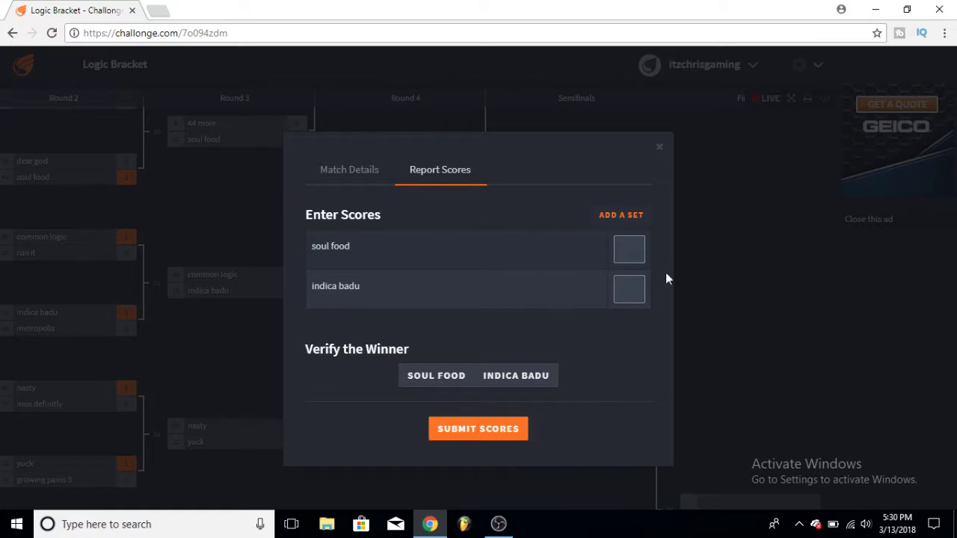
pyautogui.click(636, 248)
pyautogui.click(487, 429)
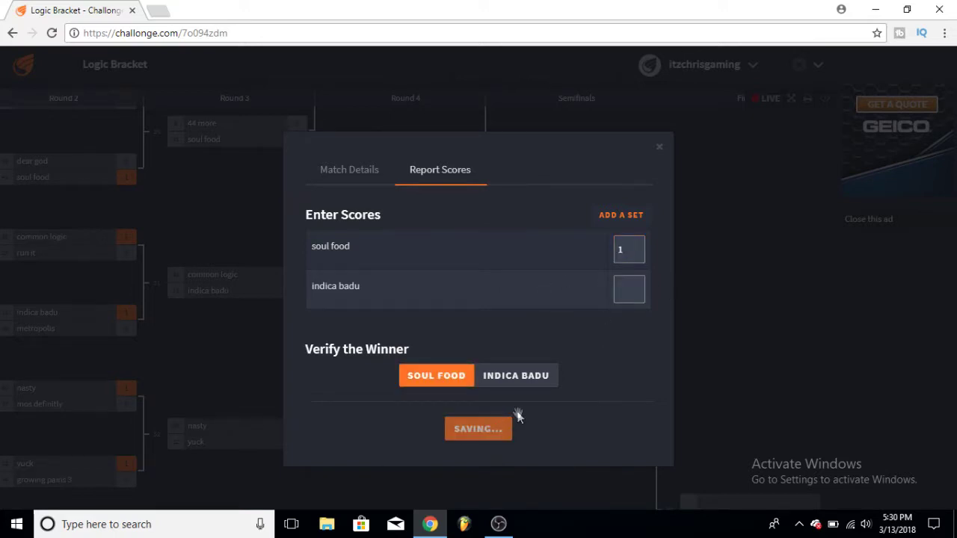
# Report the semifinal between slave 2 and walk on by with score 1 for slave 2 as the winner
pyautogui.scroll(-6, 545, 399)
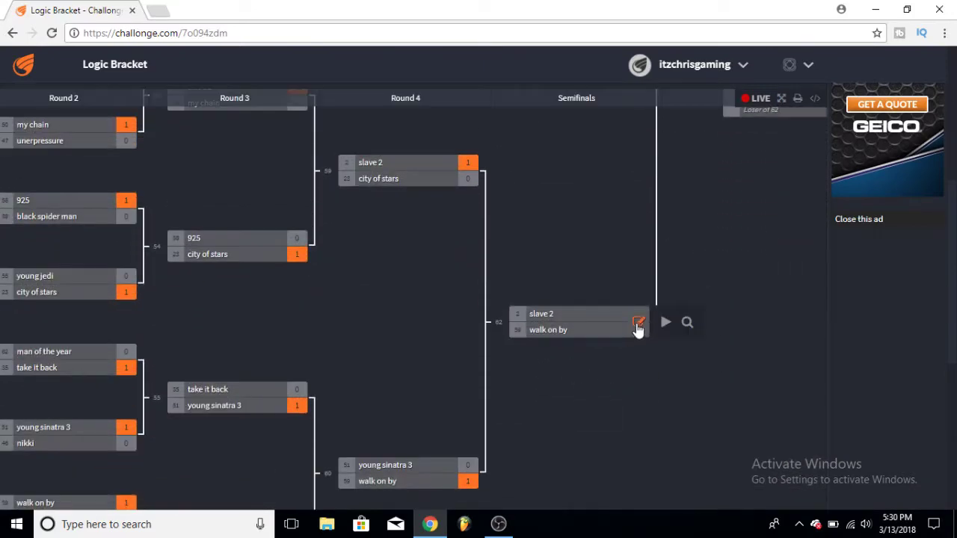
pyautogui.click(638, 324)
pyautogui.click(636, 247)
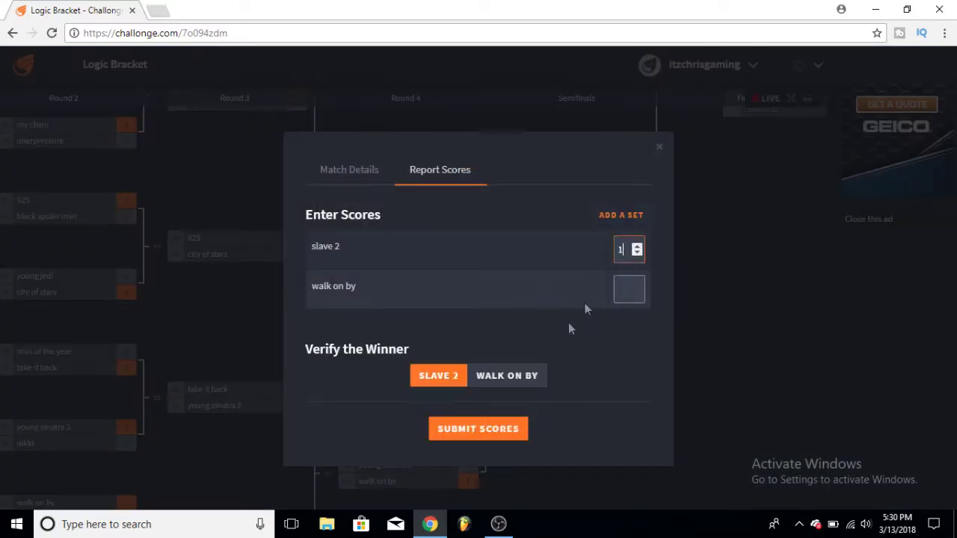
pyautogui.click(486, 424)
# Reopen the semifinal between slave 2 and walk on by and resubmit its scores with slave 2 as the winner
pyautogui.scroll(5, 538, 408)
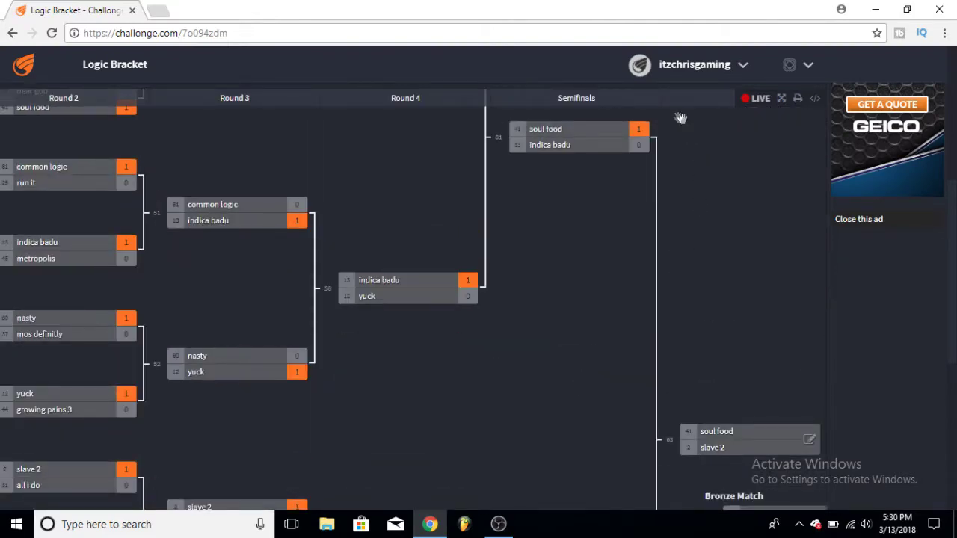
pyautogui.moveTo(668, 122); pyautogui.dragTo(561, 132)
pyautogui.scroll(3, 668, 288)
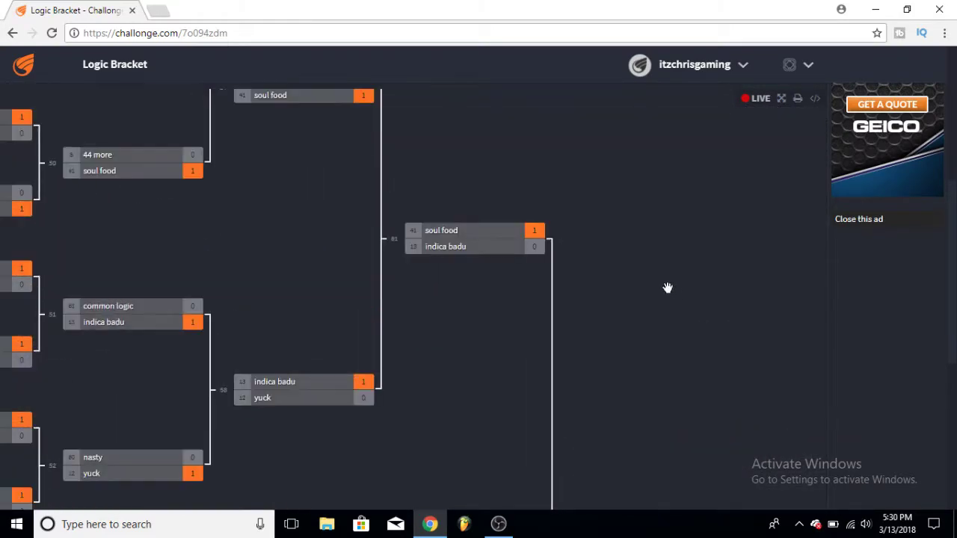
pyautogui.scroll(-5, 668, 288)
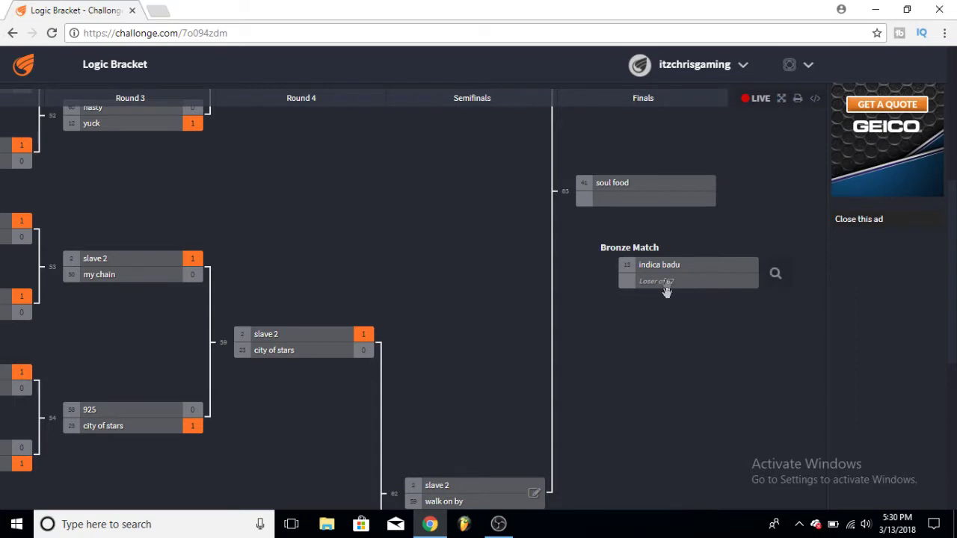
pyautogui.scroll(-3, 667, 292)
pyautogui.moveTo(530, 280)
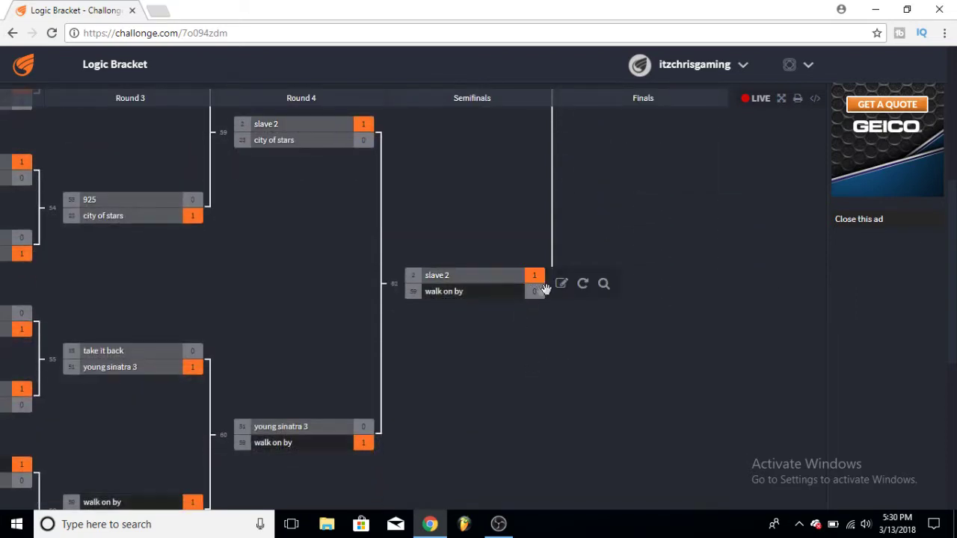
pyautogui.click(562, 285)
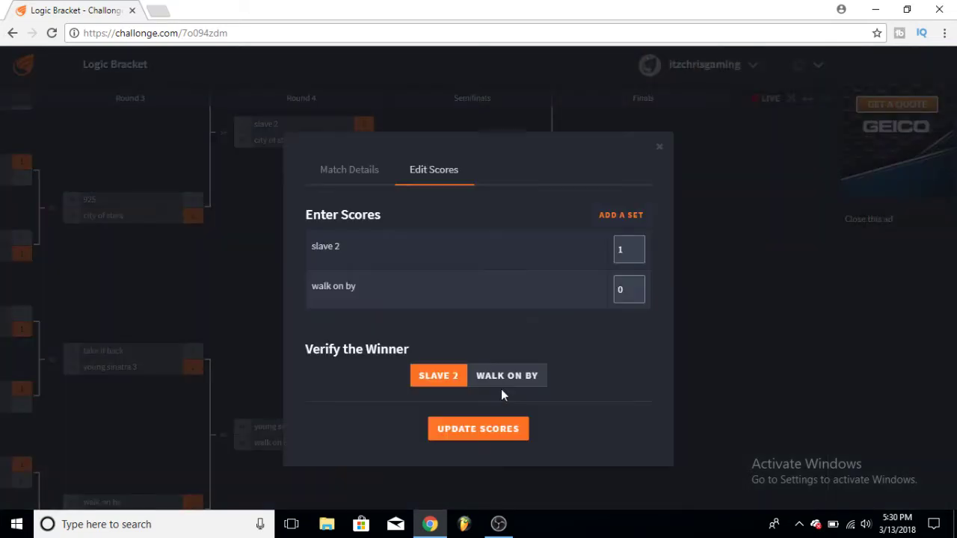
pyautogui.click(501, 436)
# Report the Bronze Match between indica badu and walk on by with score 1 for indica badu as the winner
pyautogui.scroll(4, 669, 332)
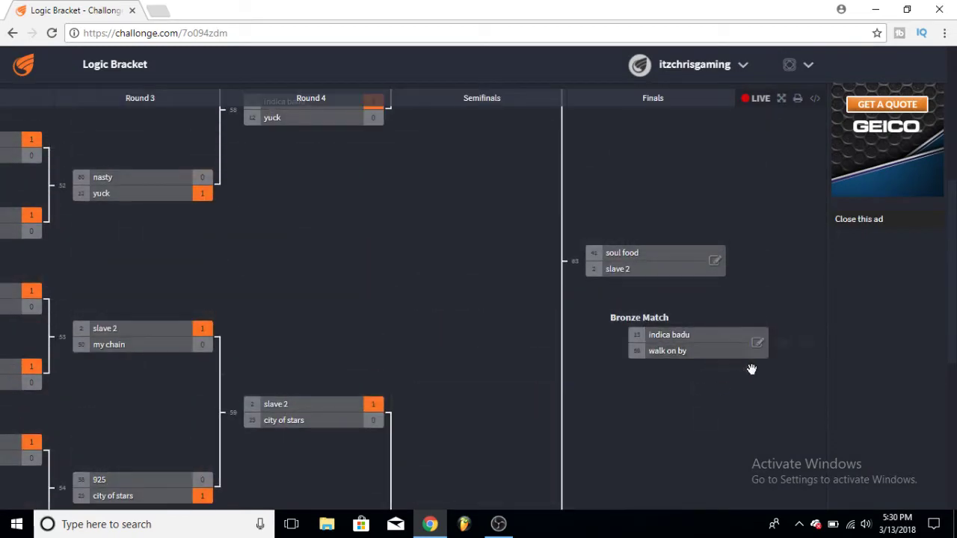
pyautogui.click(749, 344)
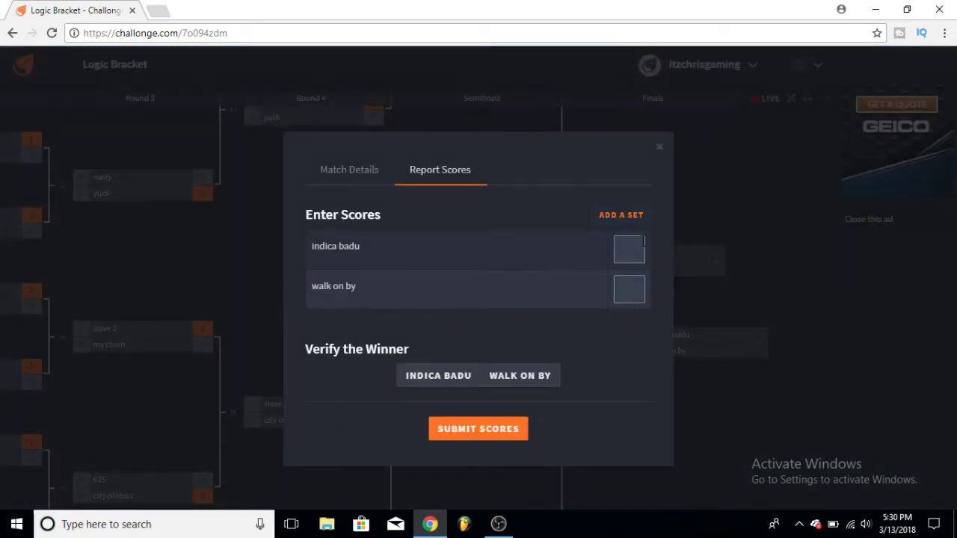
pyautogui.click(637, 248)
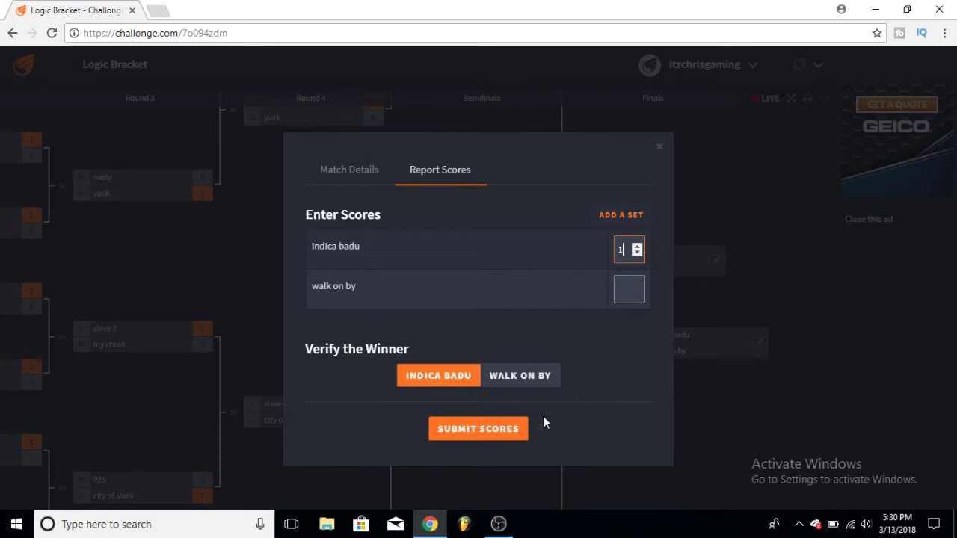
pyautogui.click(508, 430)
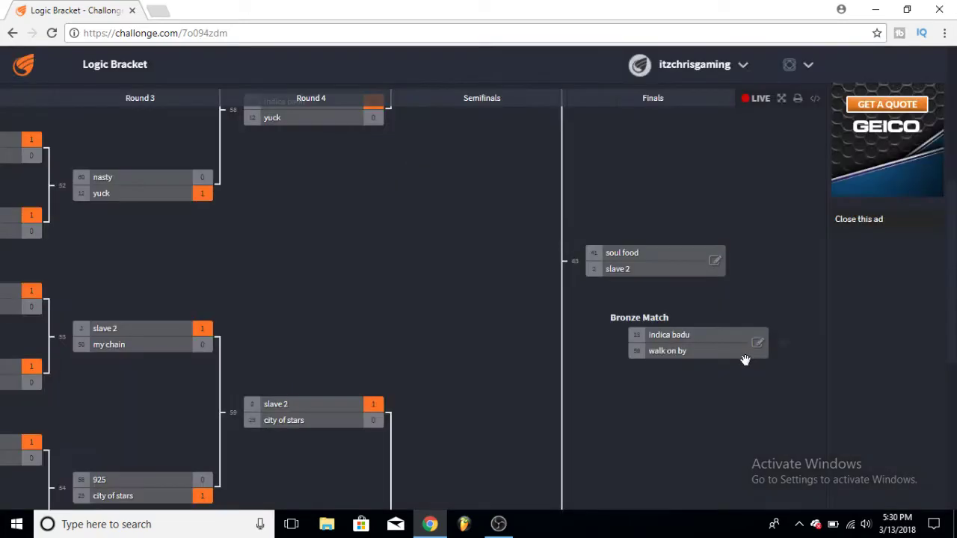
# Report the Finals match between soul food and slave 2 with score 1 for soul food as the winner
pyautogui.scroll(2, 718, 352)
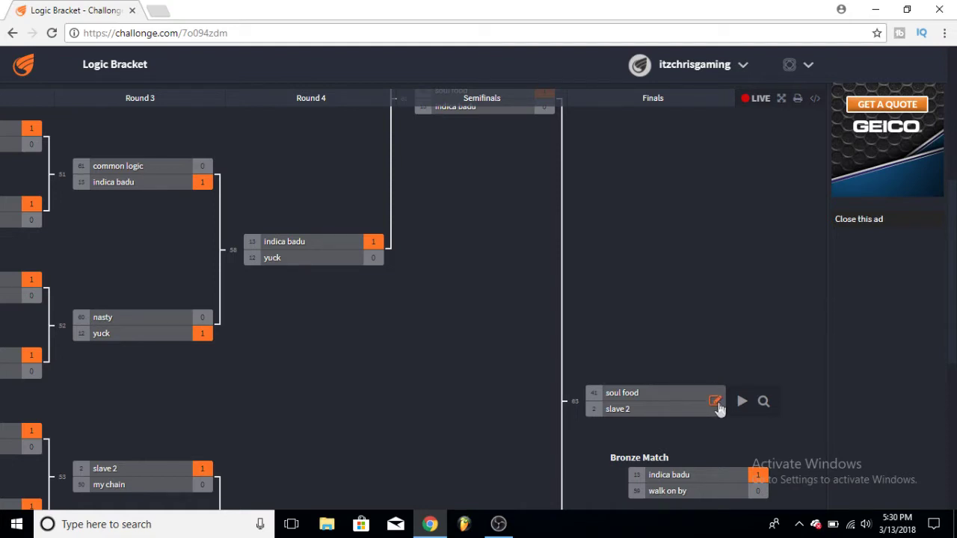
pyautogui.click(715, 402)
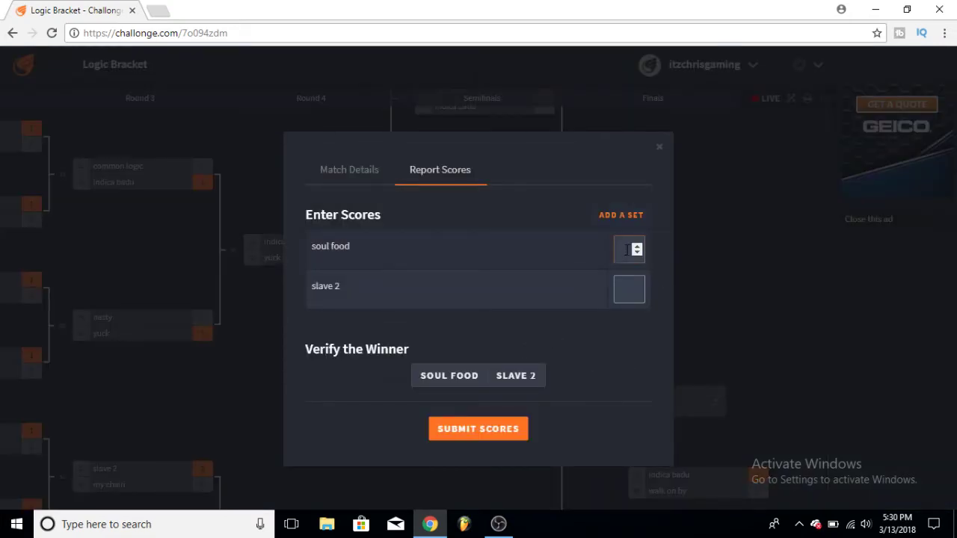
pyautogui.click(634, 247)
pyautogui.click(499, 432)
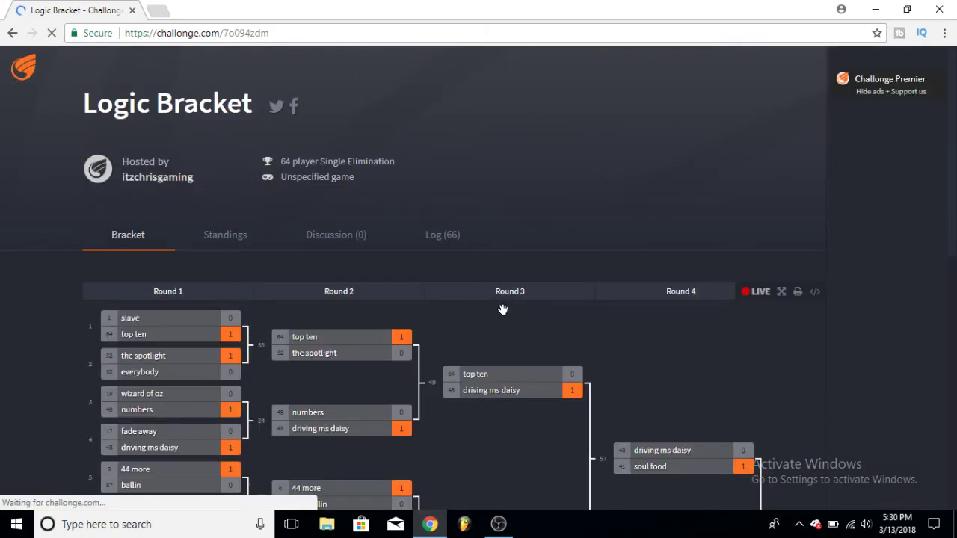
# End the tournament and look over the final results and the completed bracket
pyautogui.scroll(-3, 501, 314)
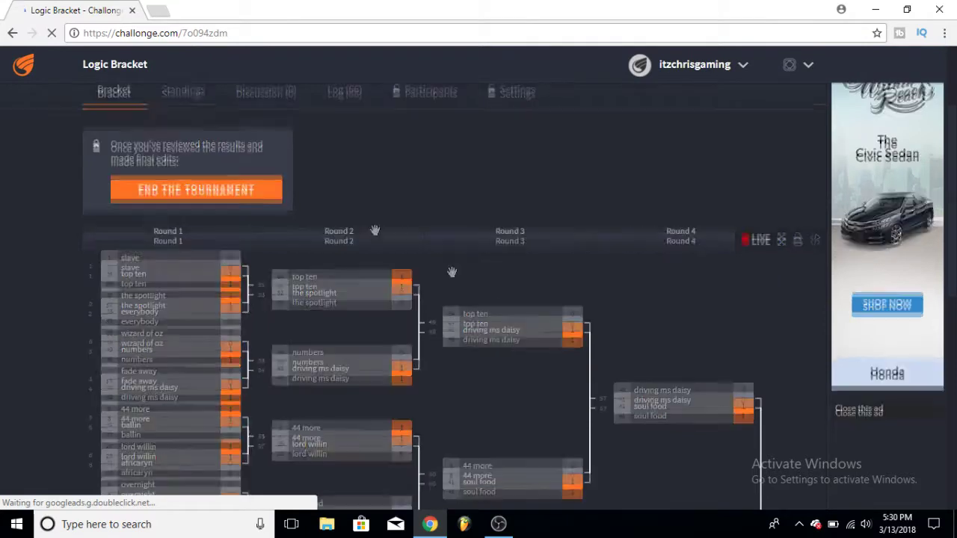
pyautogui.click(153, 125)
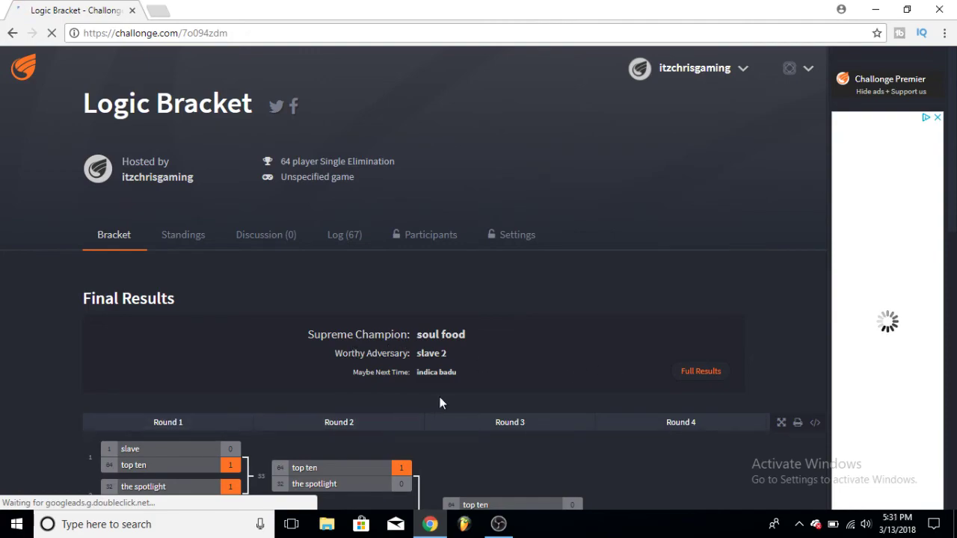
pyautogui.scroll(-2, 440, 396)
pyautogui.scroll(-10, 440, 396)
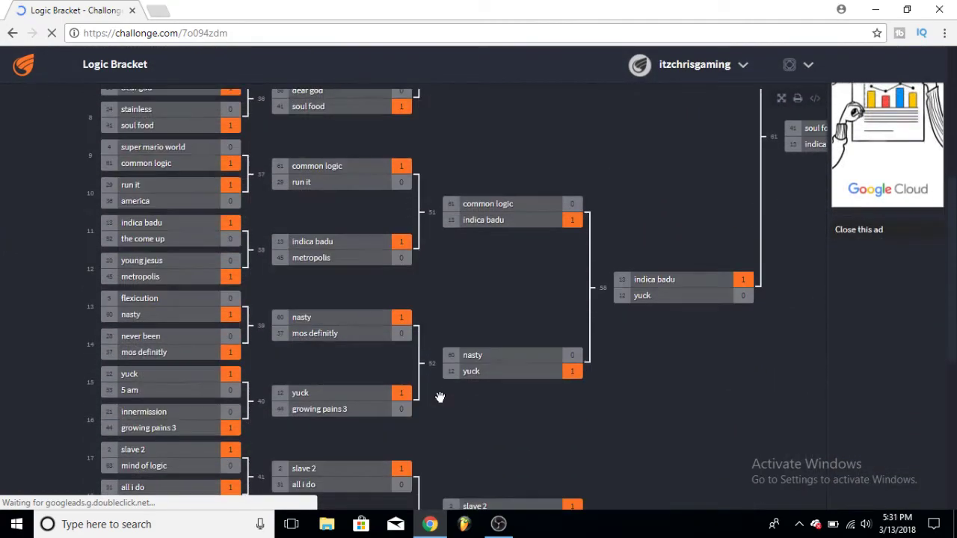
pyautogui.scroll(10, 440, 396)
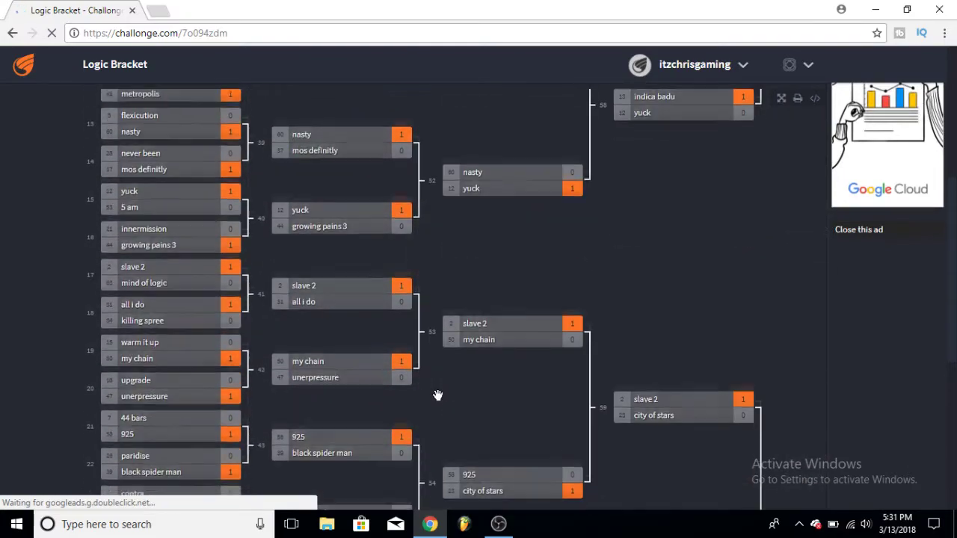
pyautogui.scroll(4, 434, 381)
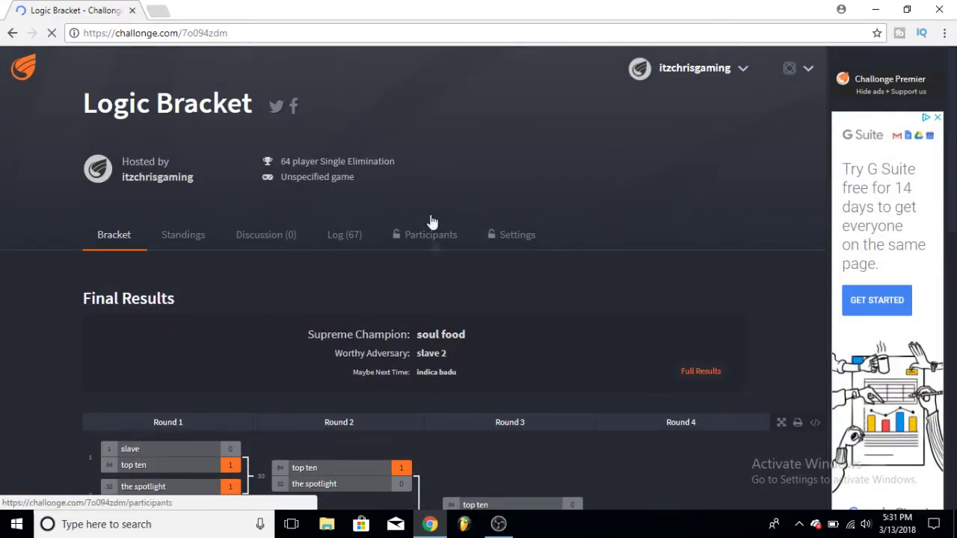